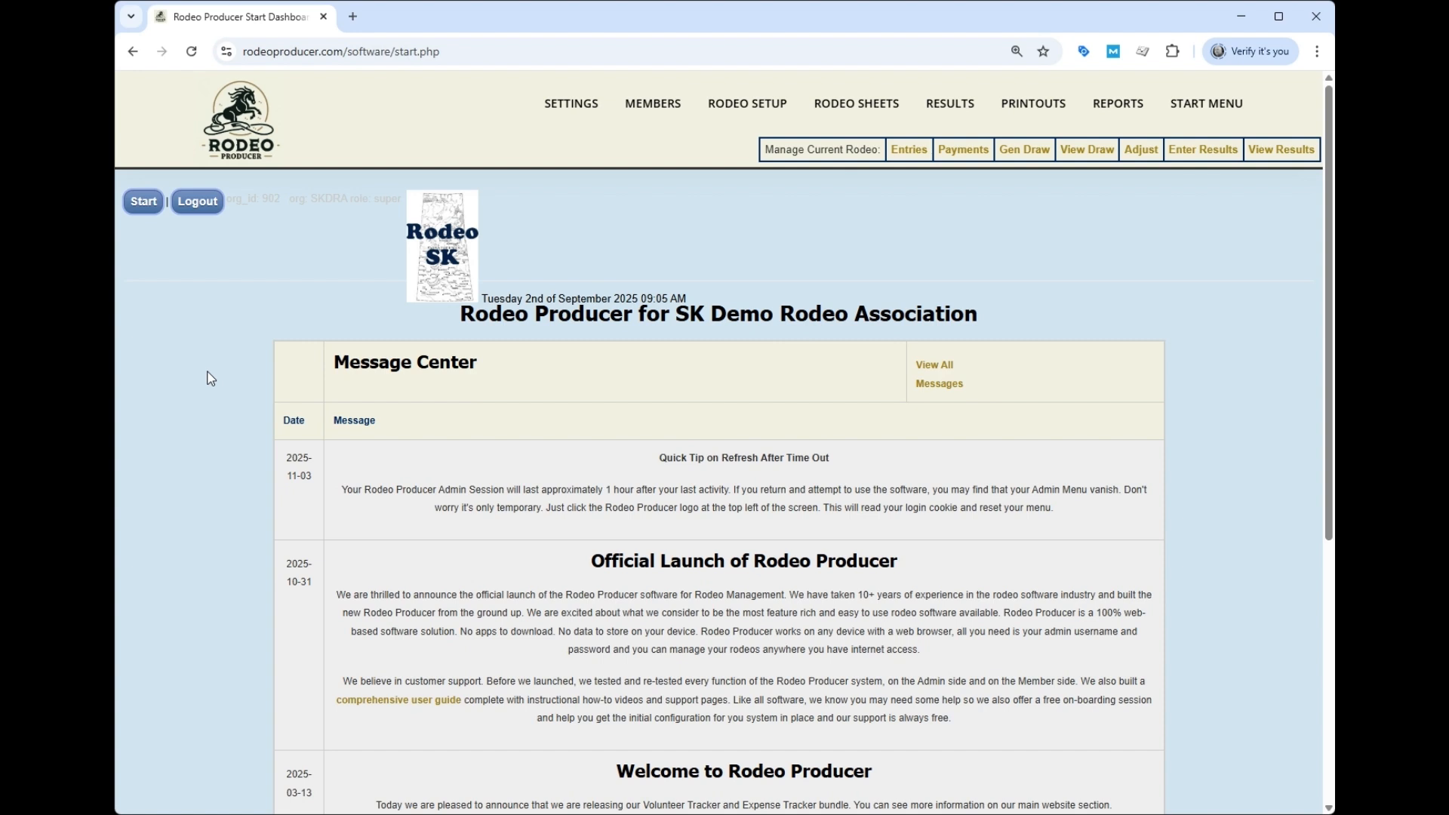
- Bring up the Rodeo Setup dropdown from the SK Demo Rodeo Association start dashboard
mouse_move(738, 98)
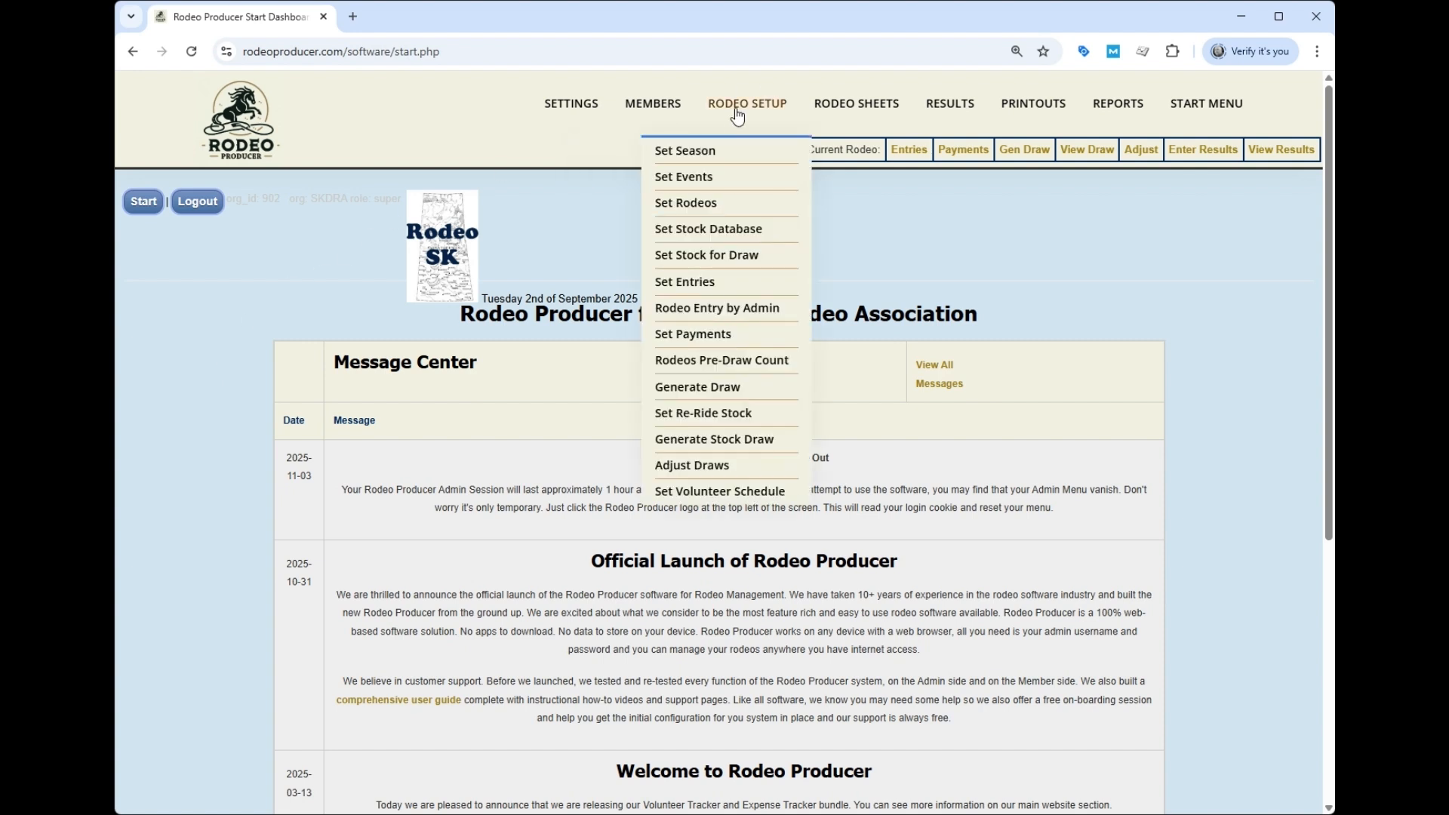
- Go to Set Rodeos and start adding a new rodeo to the 2025 schedule
left_click(691, 204)
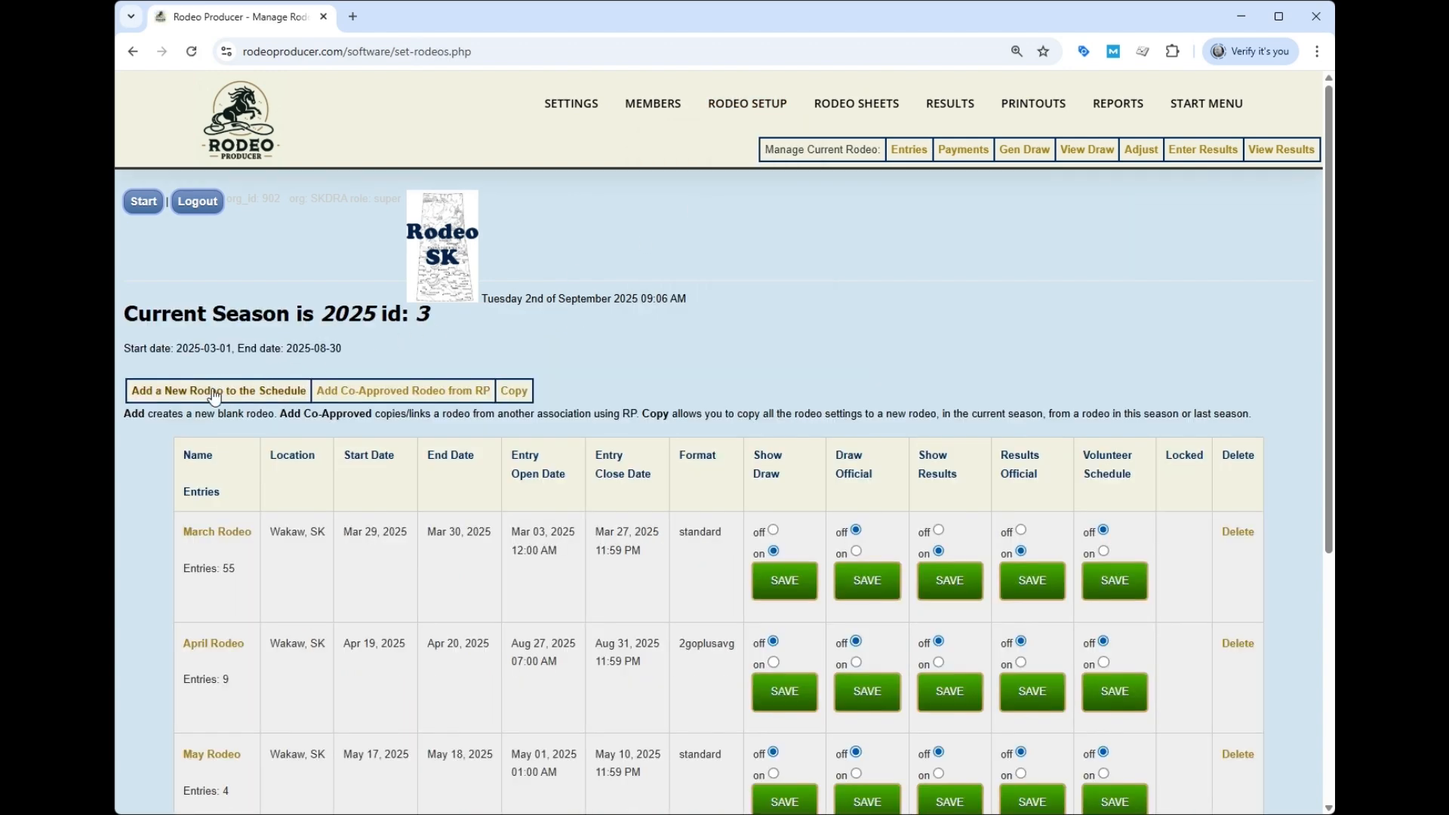
left_click(214, 392)
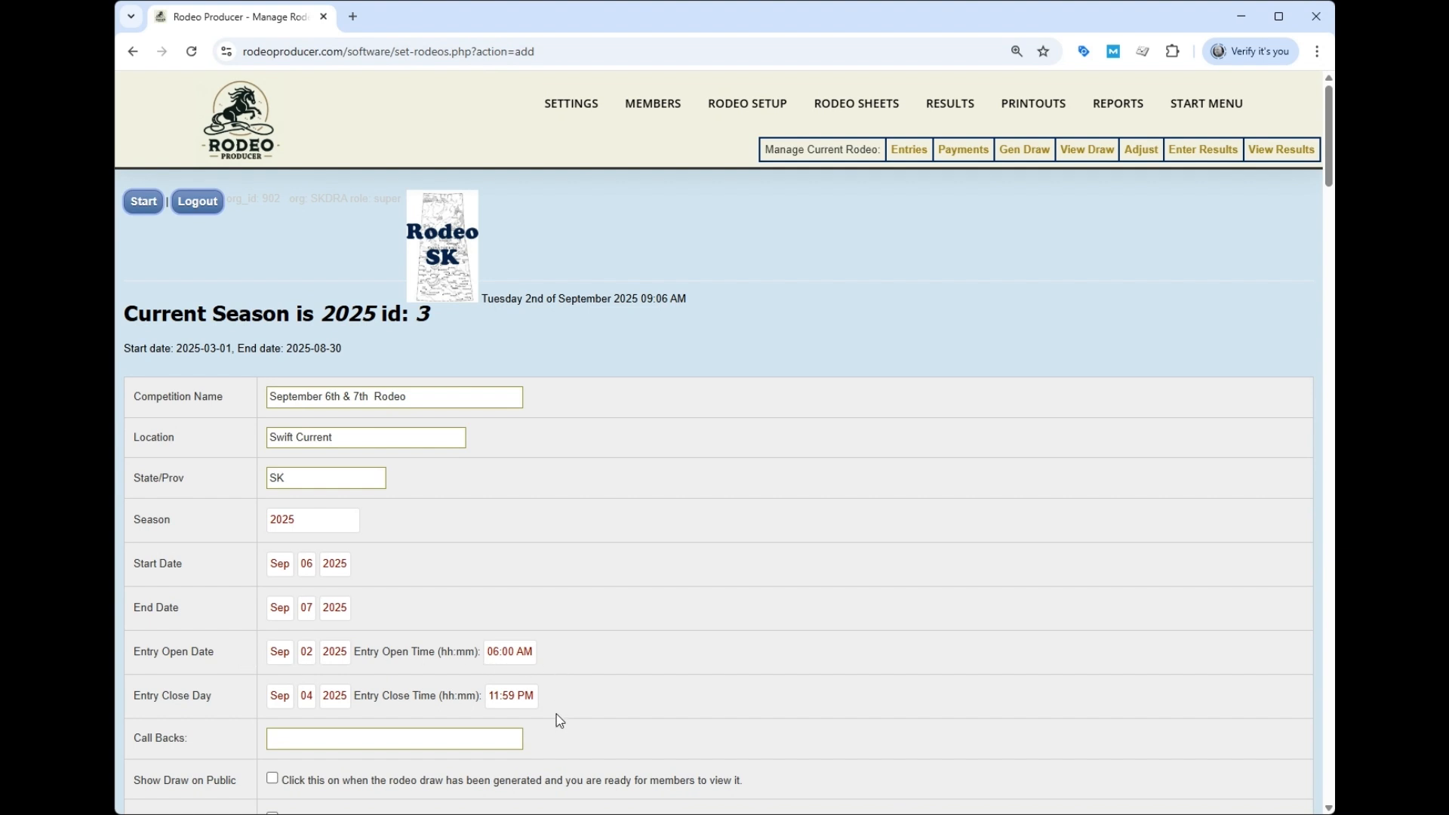
- Turn Calculate Average off and choose 2 Go plus Average, Go 1 Sep 6, Go 2 Sep 7
scroll(558, 719, "down", 7)
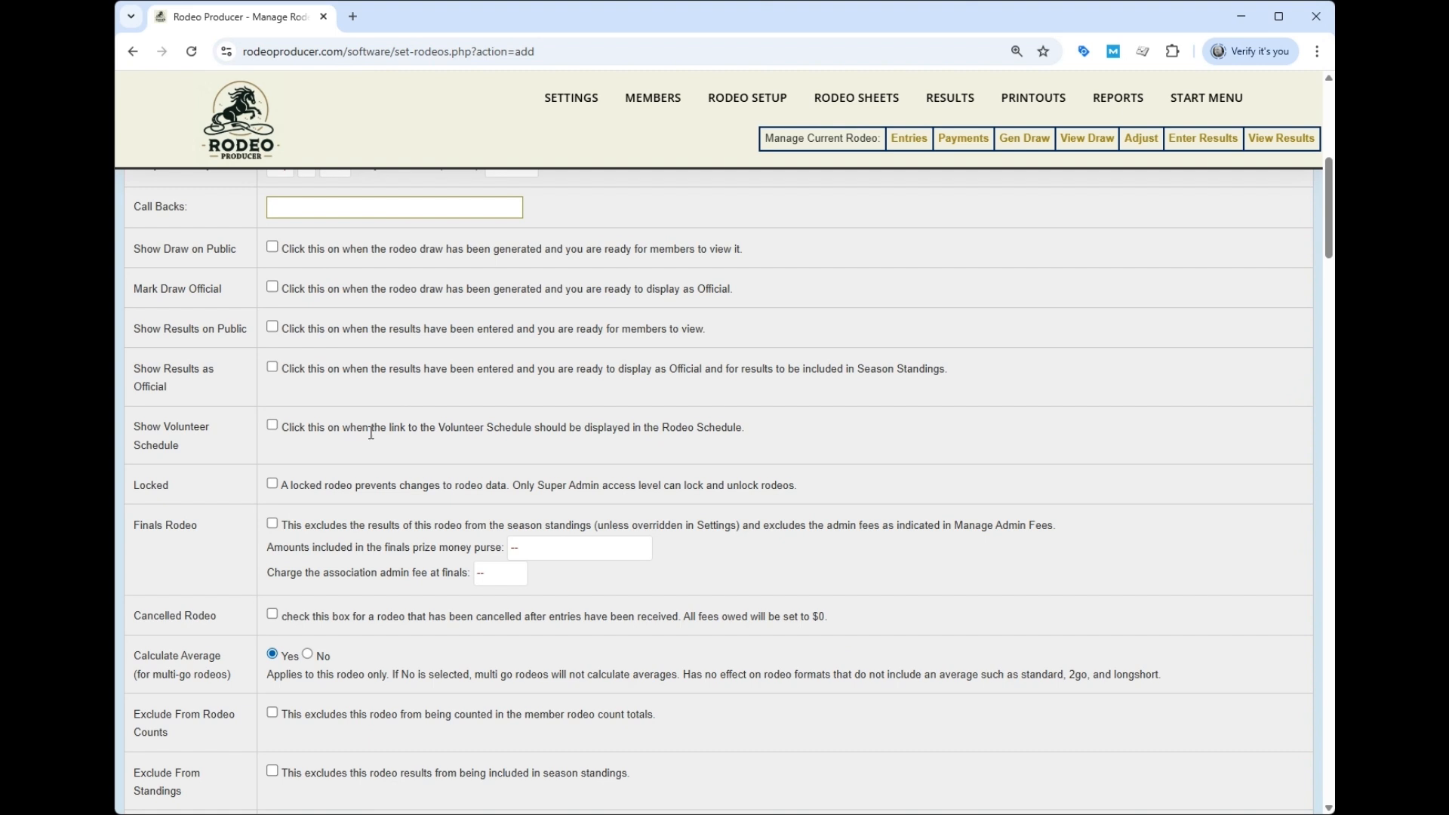
scroll(302, 498, "down", 2)
left_click(307, 532)
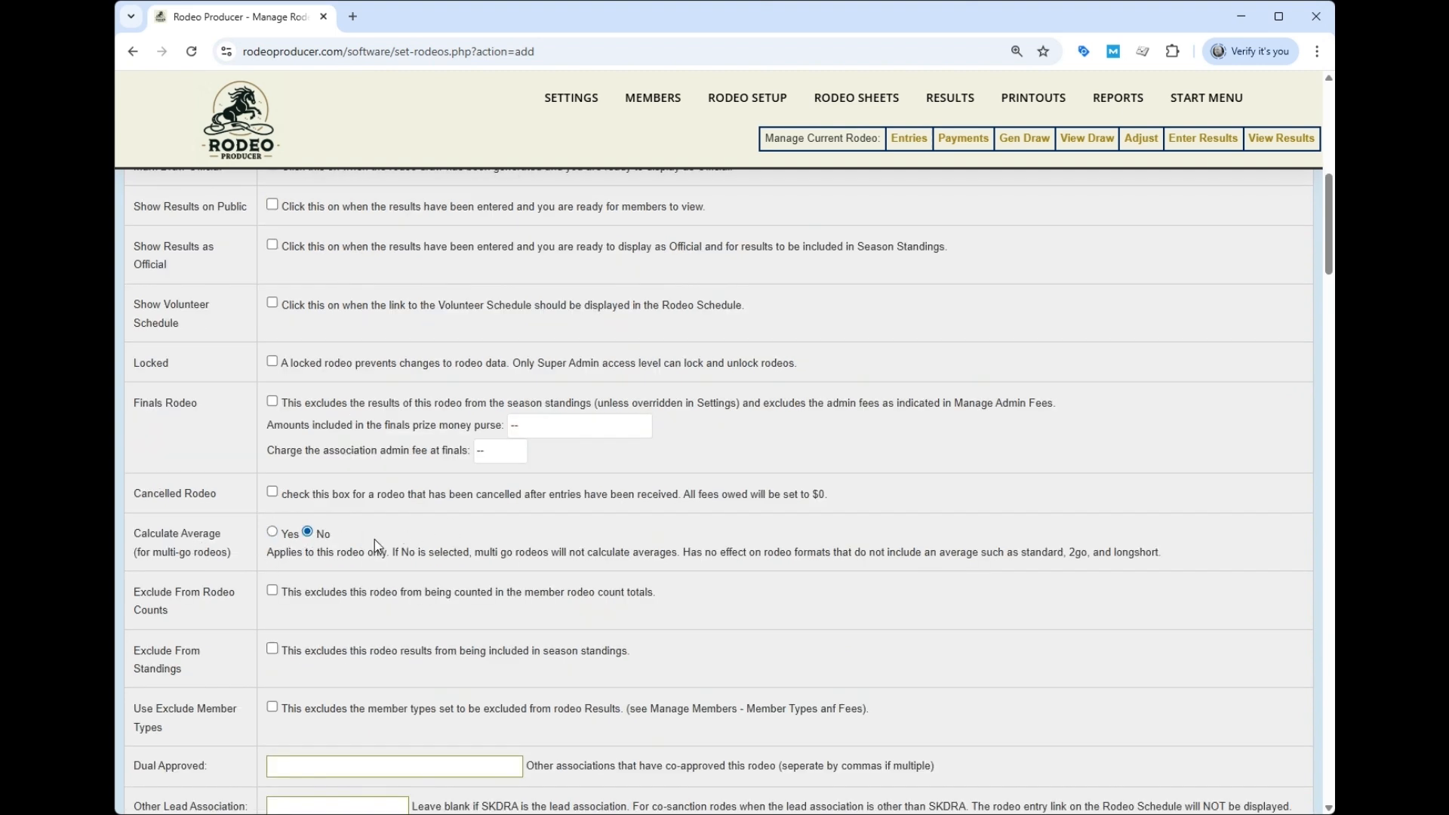
scroll(425, 523, "down", 6)
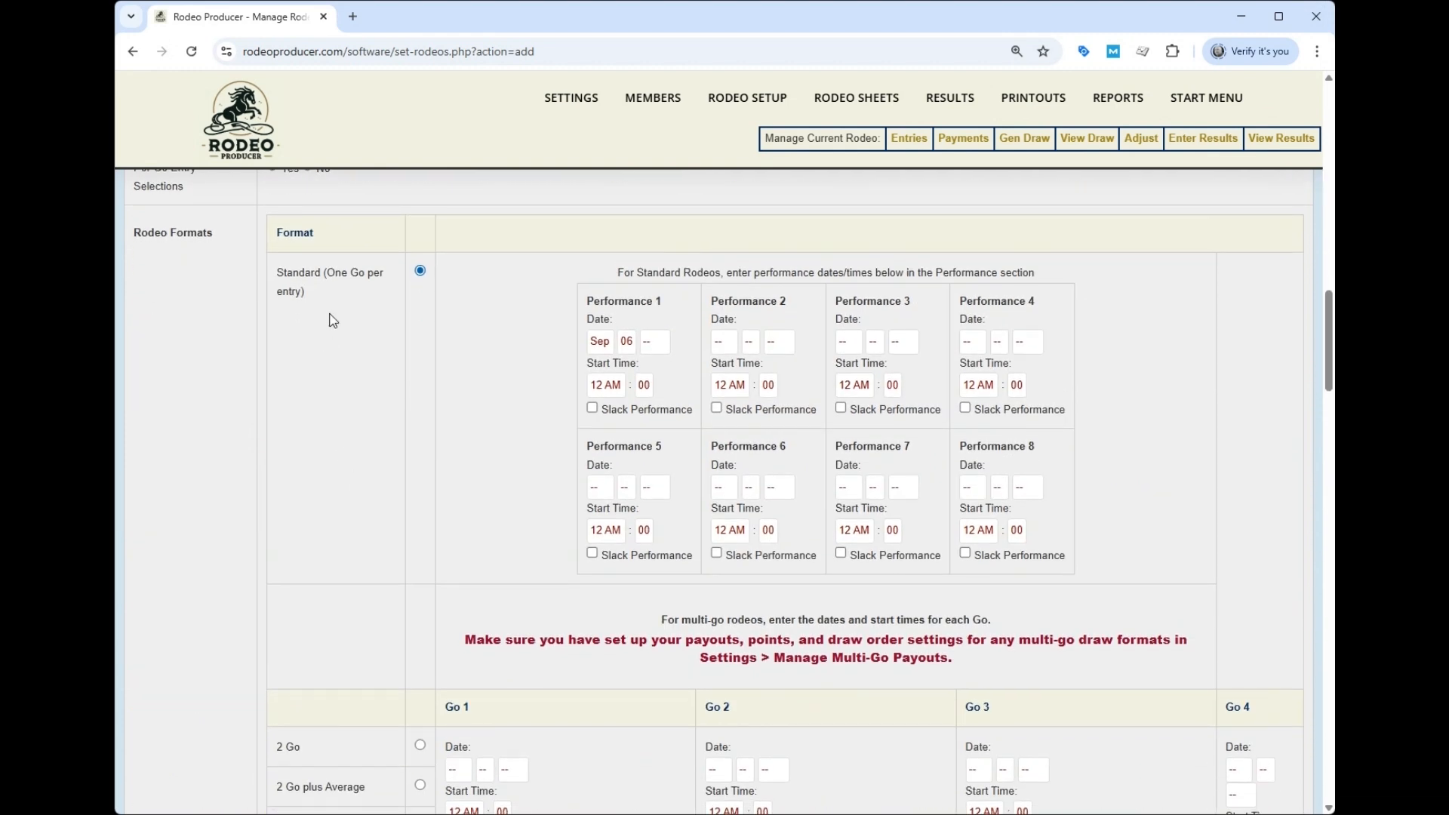
scroll(340, 363, "down", 3)
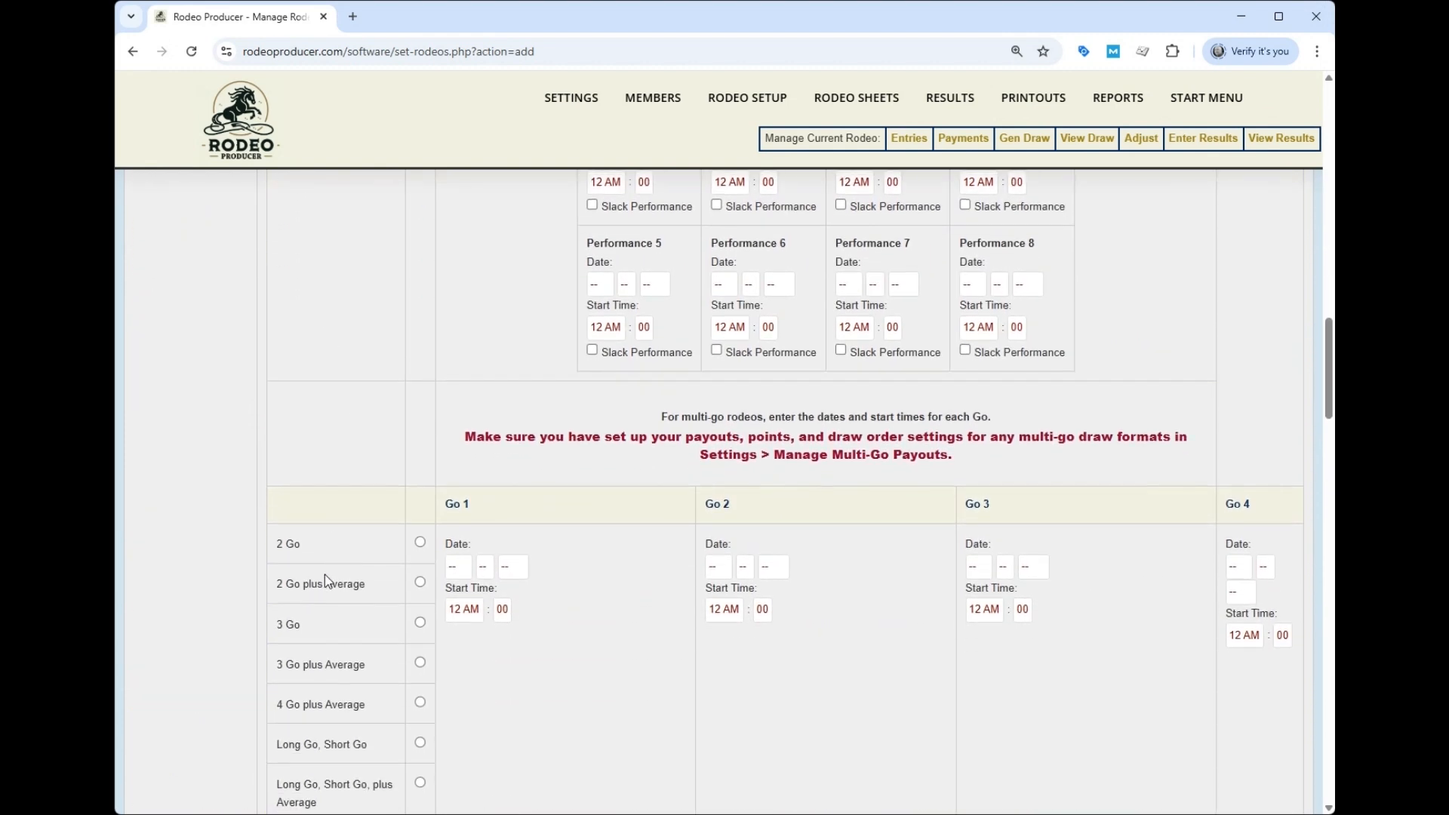
left_click(420, 582)
- Uncheck unused events, keeping Senior Barrel Racing, Open Team Roping and Saddlebronc
scroll(630, 611, "down", 10)
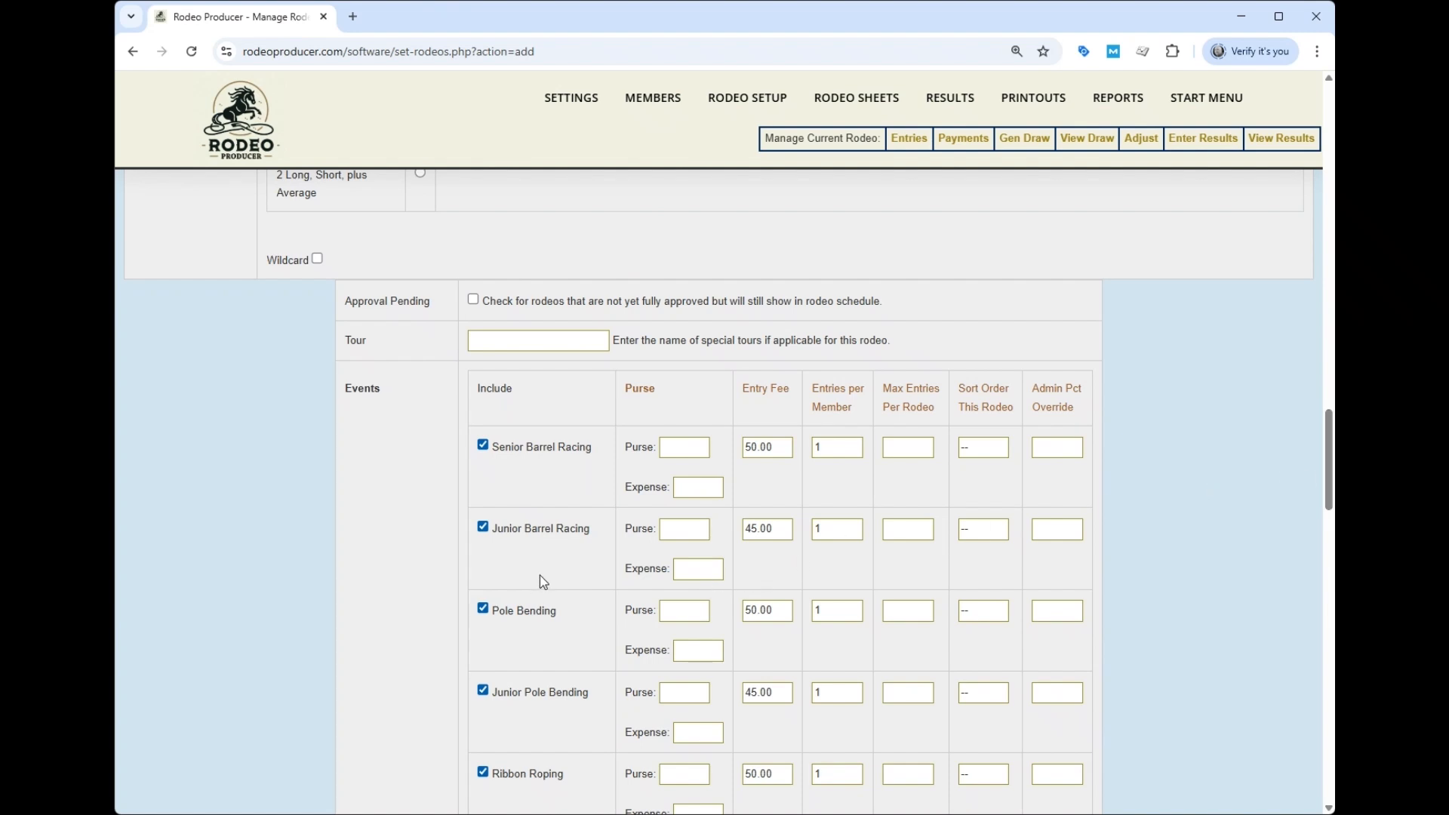
left_click(483, 528)
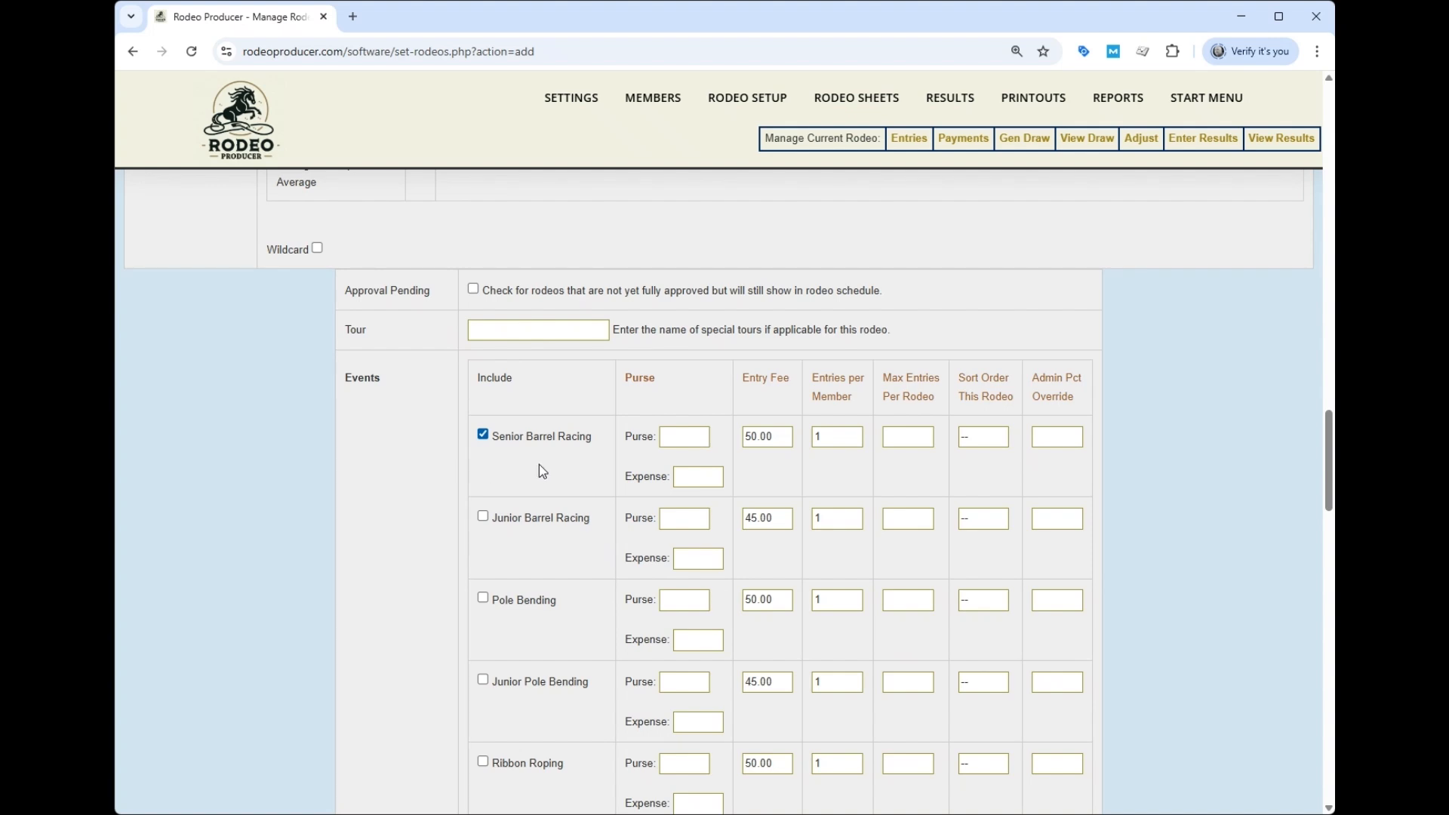
scroll(396, 502, "down", 5)
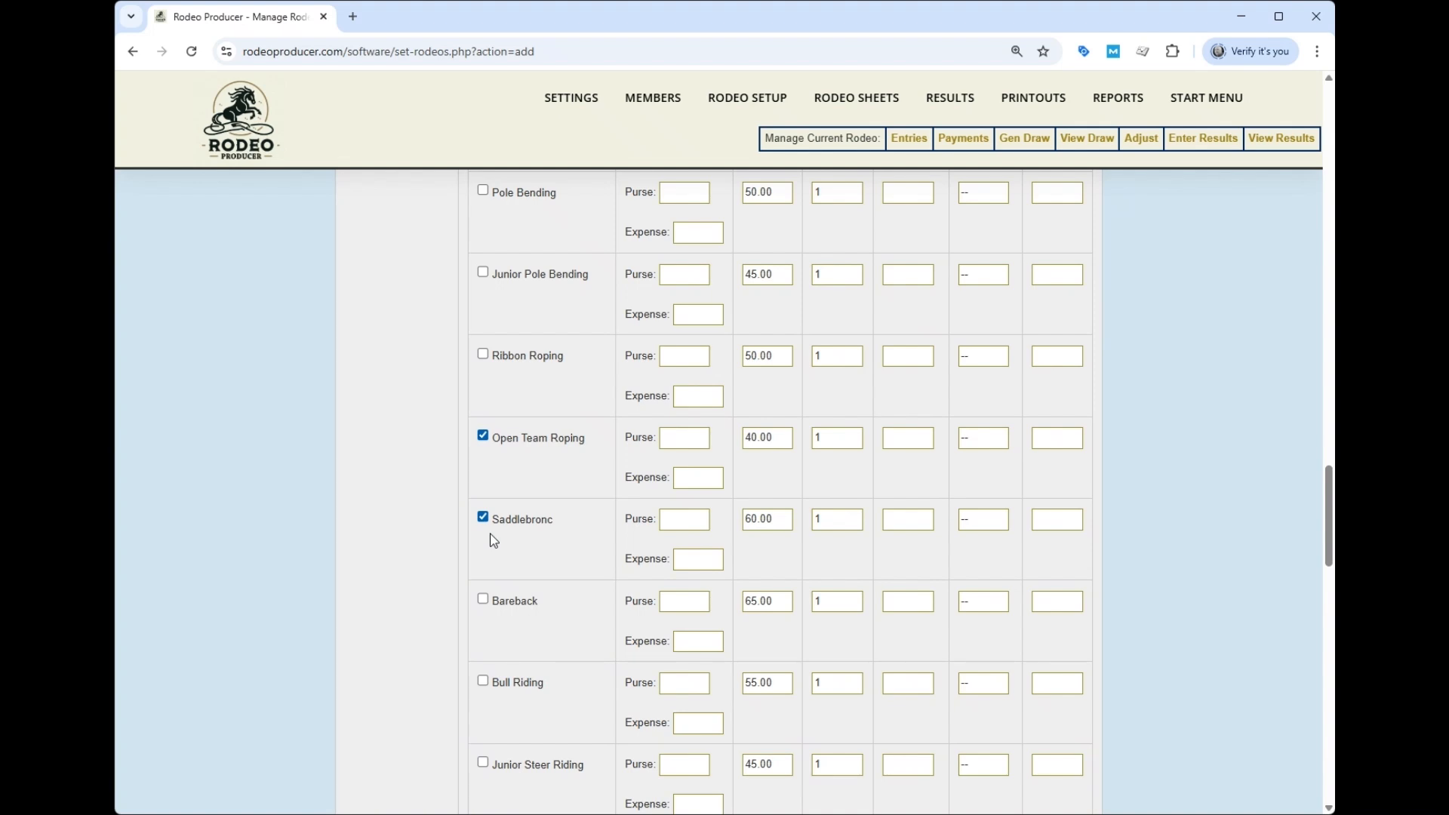
scroll(453, 521, "down", 7)
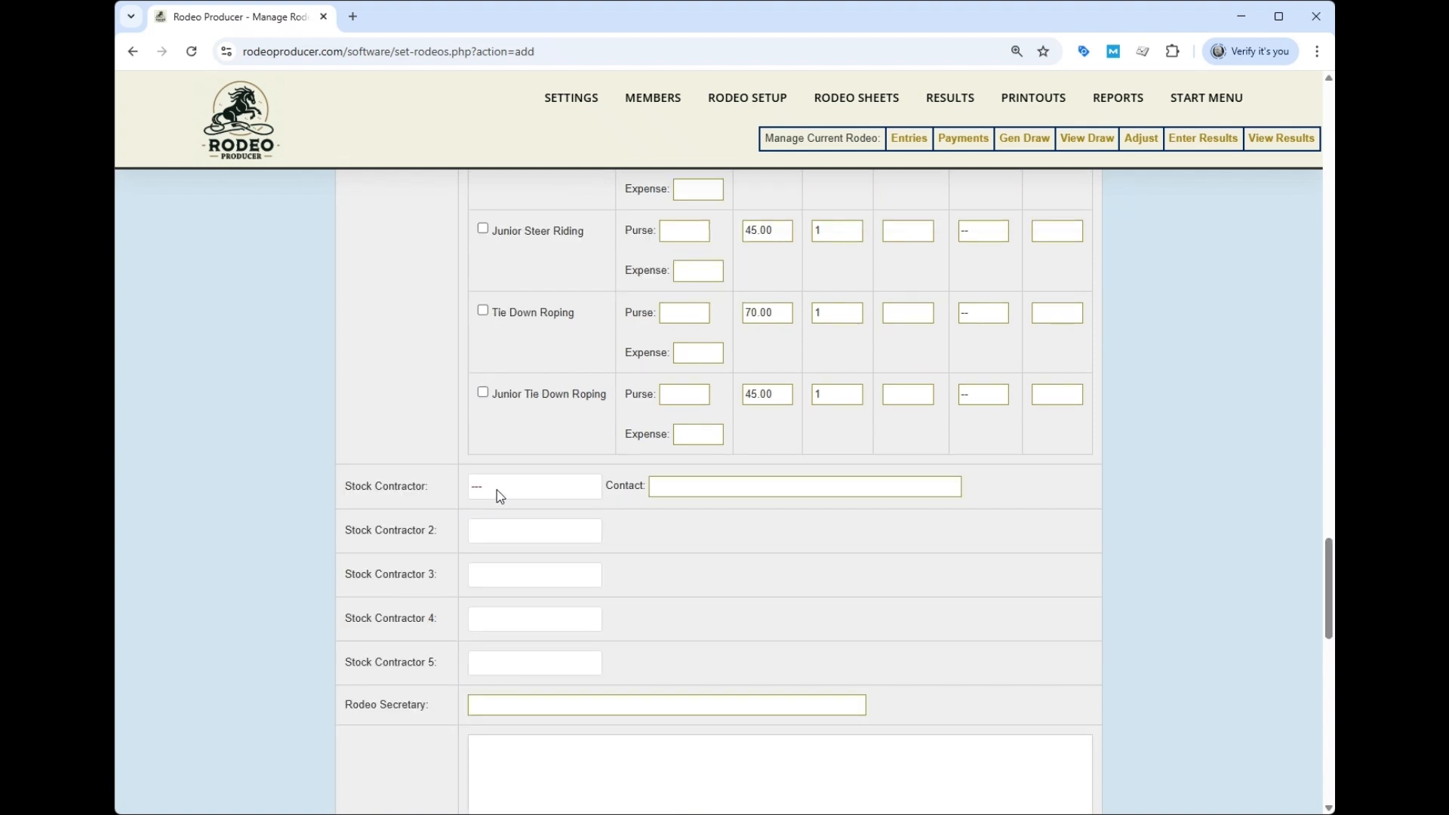
- Set Pine Hills Stock Co as stock contractor, enter the contact's e-mail, and save the rodeo
left_click(527, 532)
key("Tab")
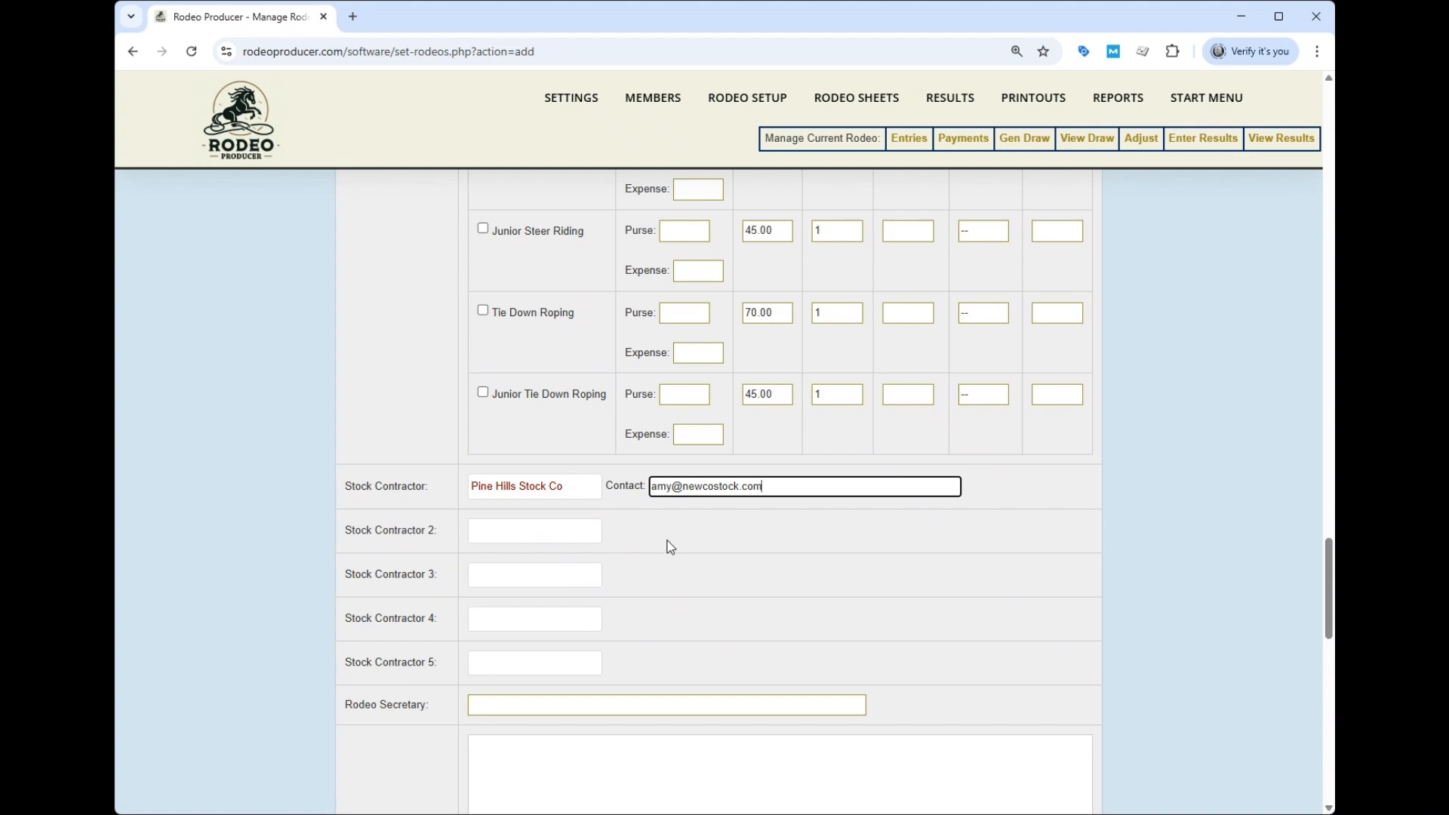
scroll(672, 545, "down", 4)
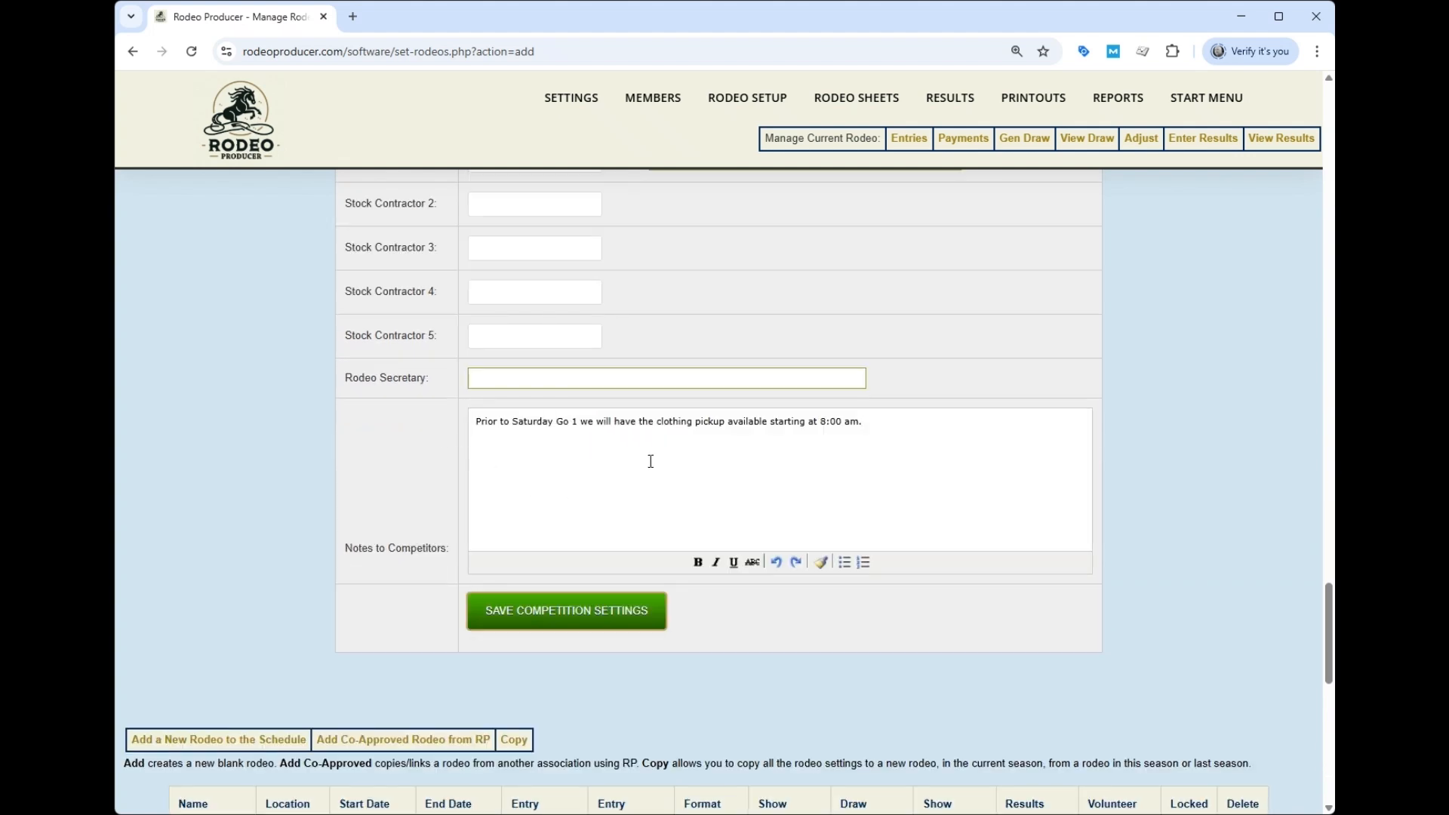
left_click(562, 617)
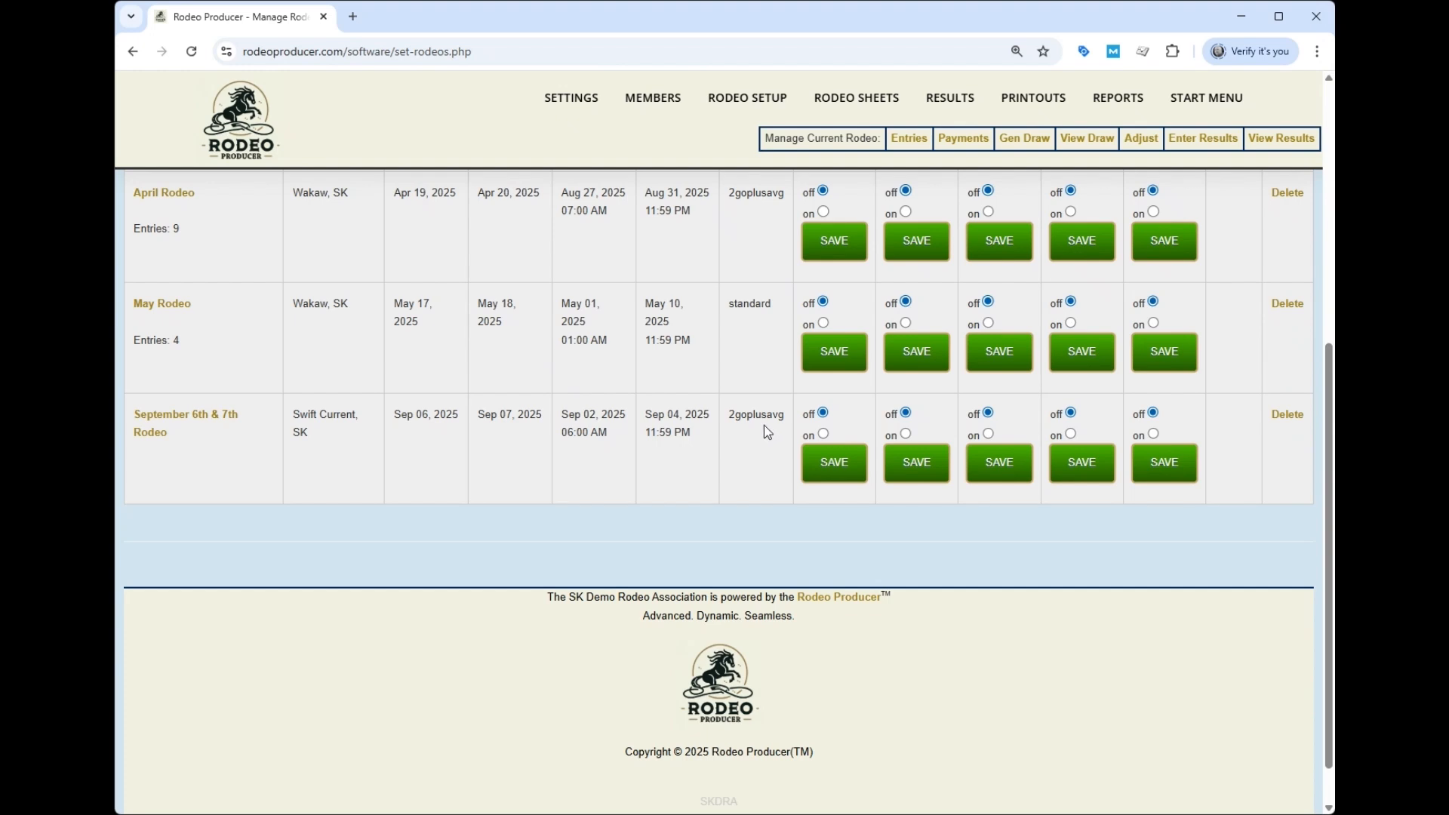
mouse_move(572, 99)
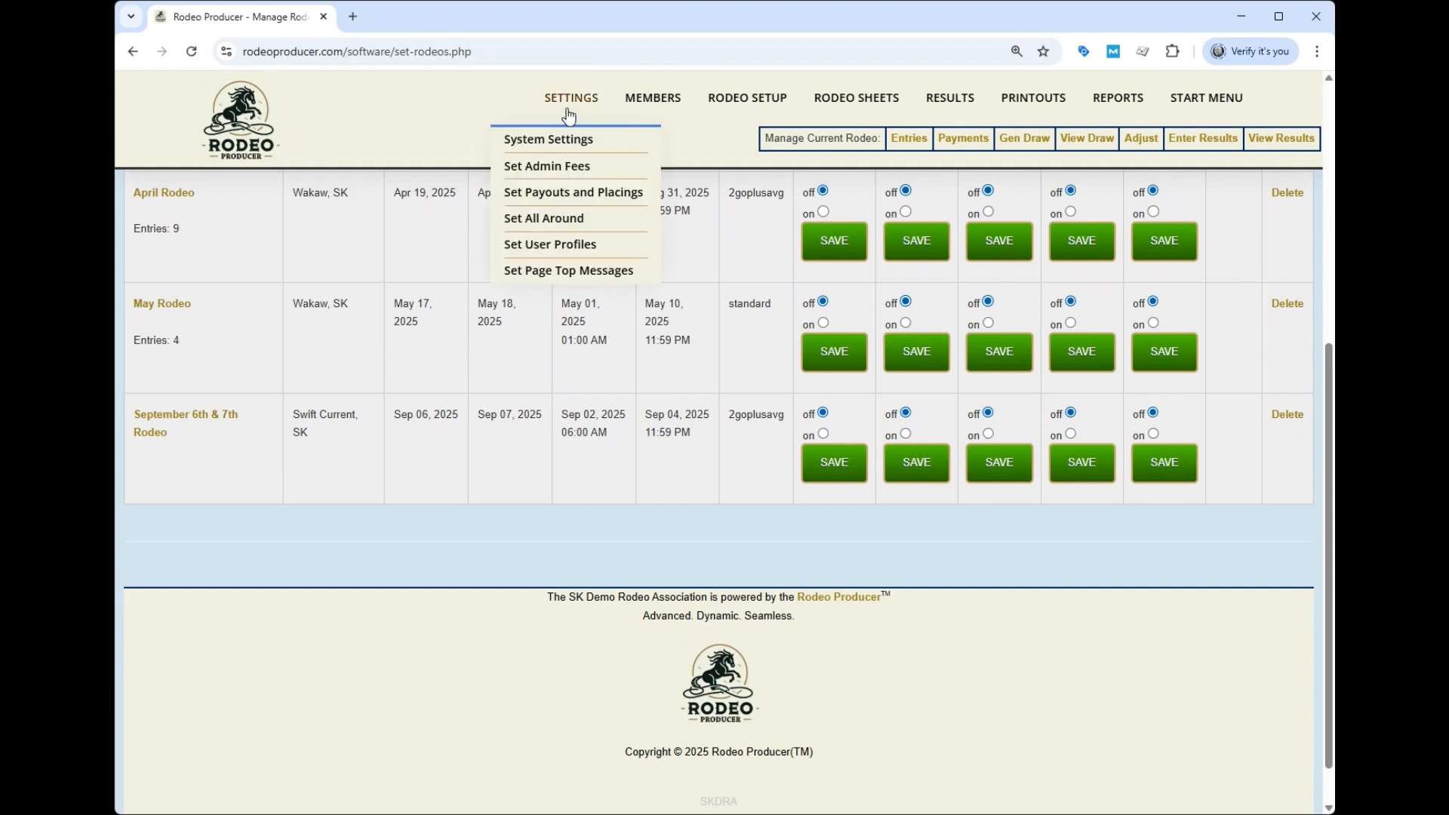
- Review the 2goplusavg multi-go payout tiers: up to 10 entrants pay 5 places, 11–20 pay 10
left_click(564, 194)
scroll(383, 362, "down", 5)
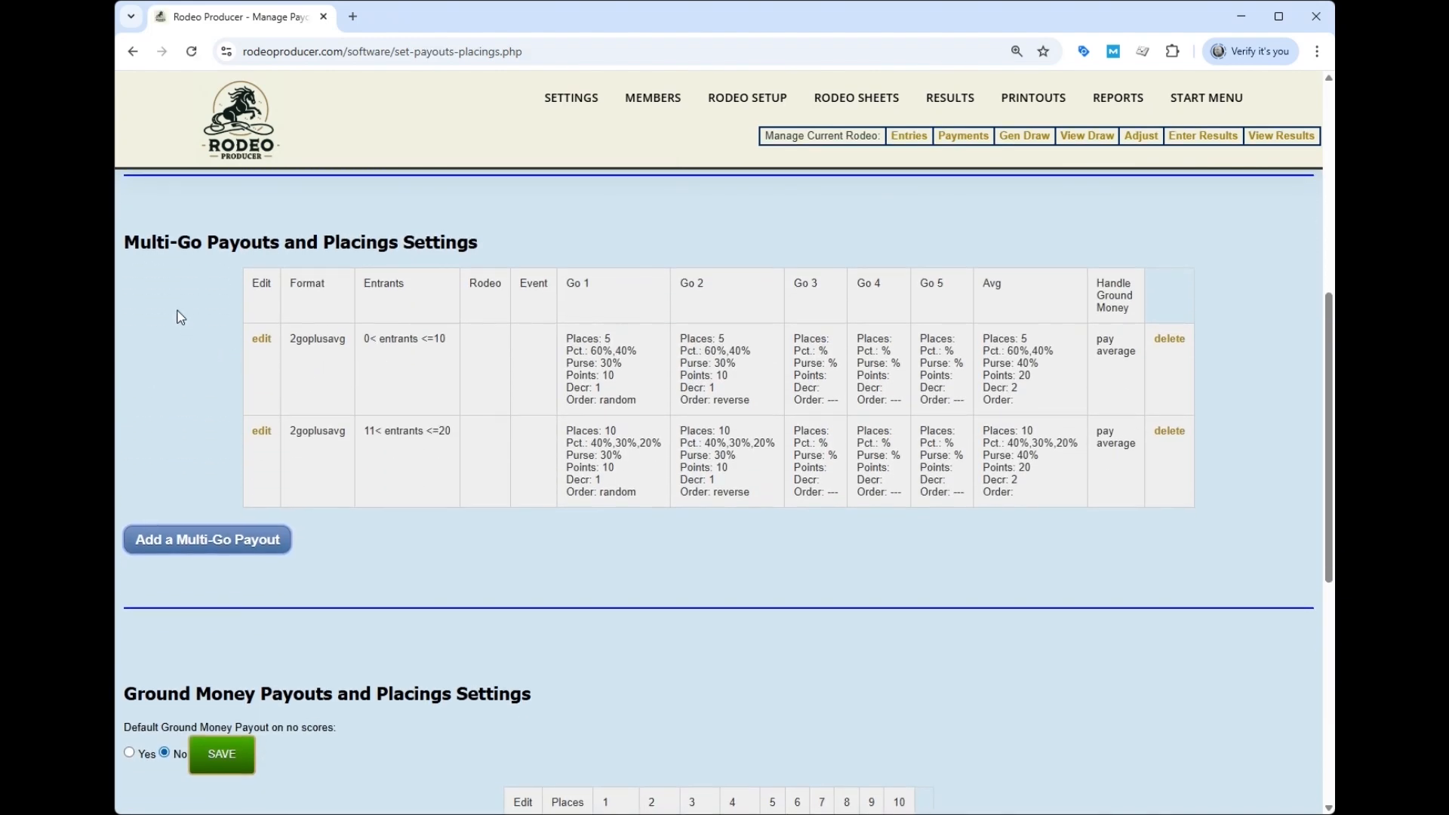
scroll(201, 337, "up", 7)
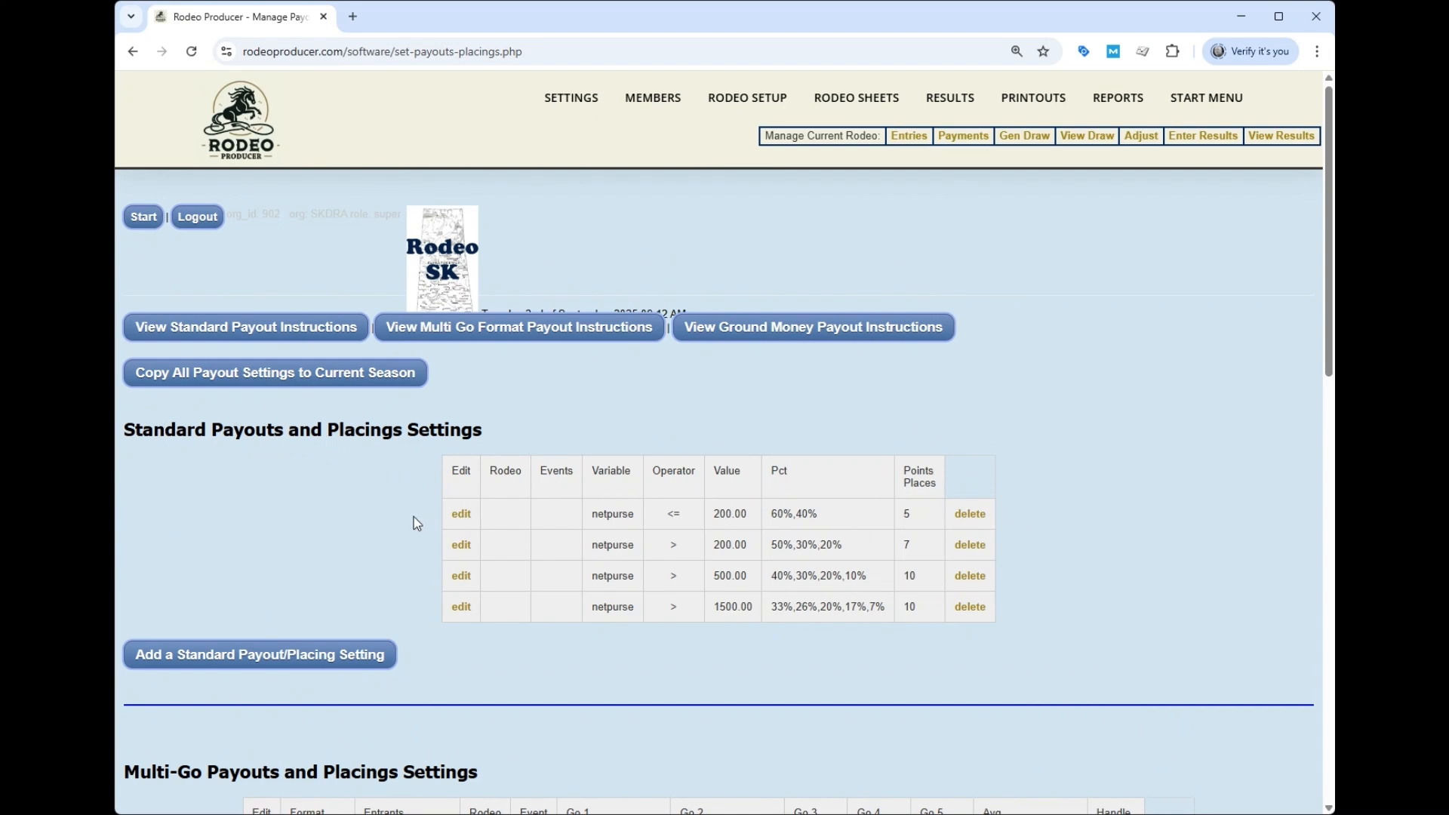
scroll(395, 514, "down", 7)
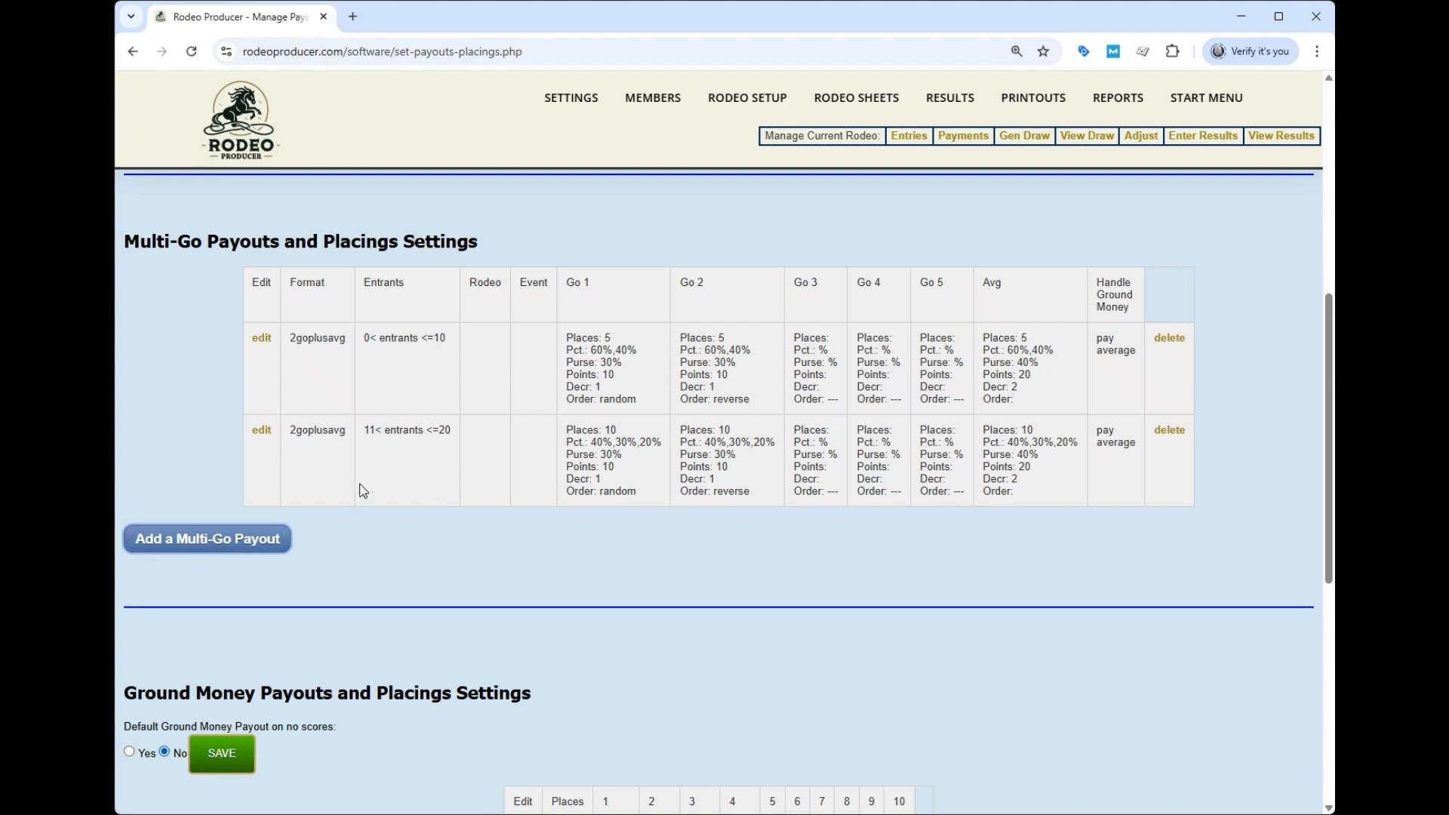
- Add and save a multi-go payout rule for 21 to 40 entrants
left_click(217, 539)
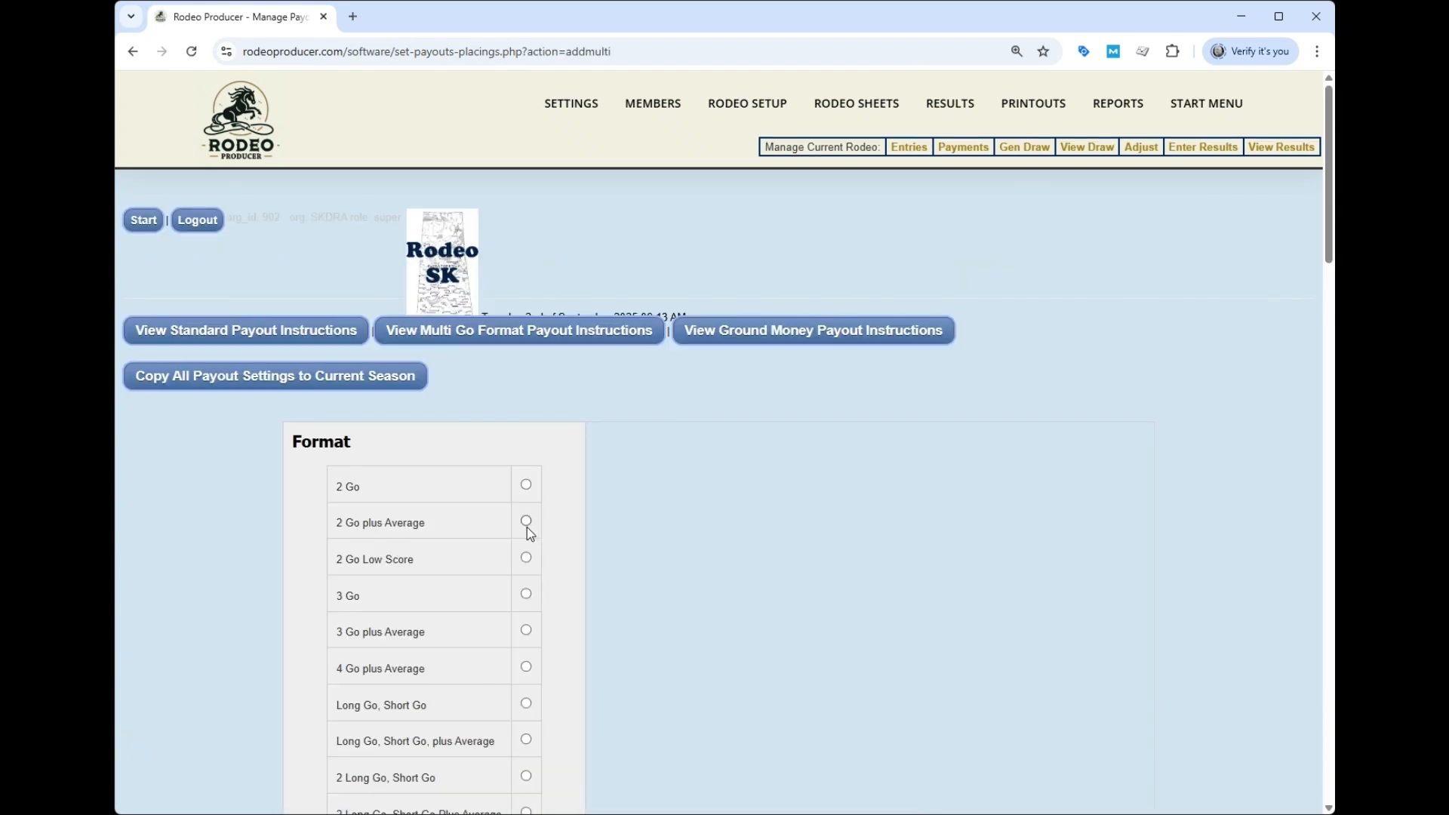
scroll(558, 511, "down", 7)
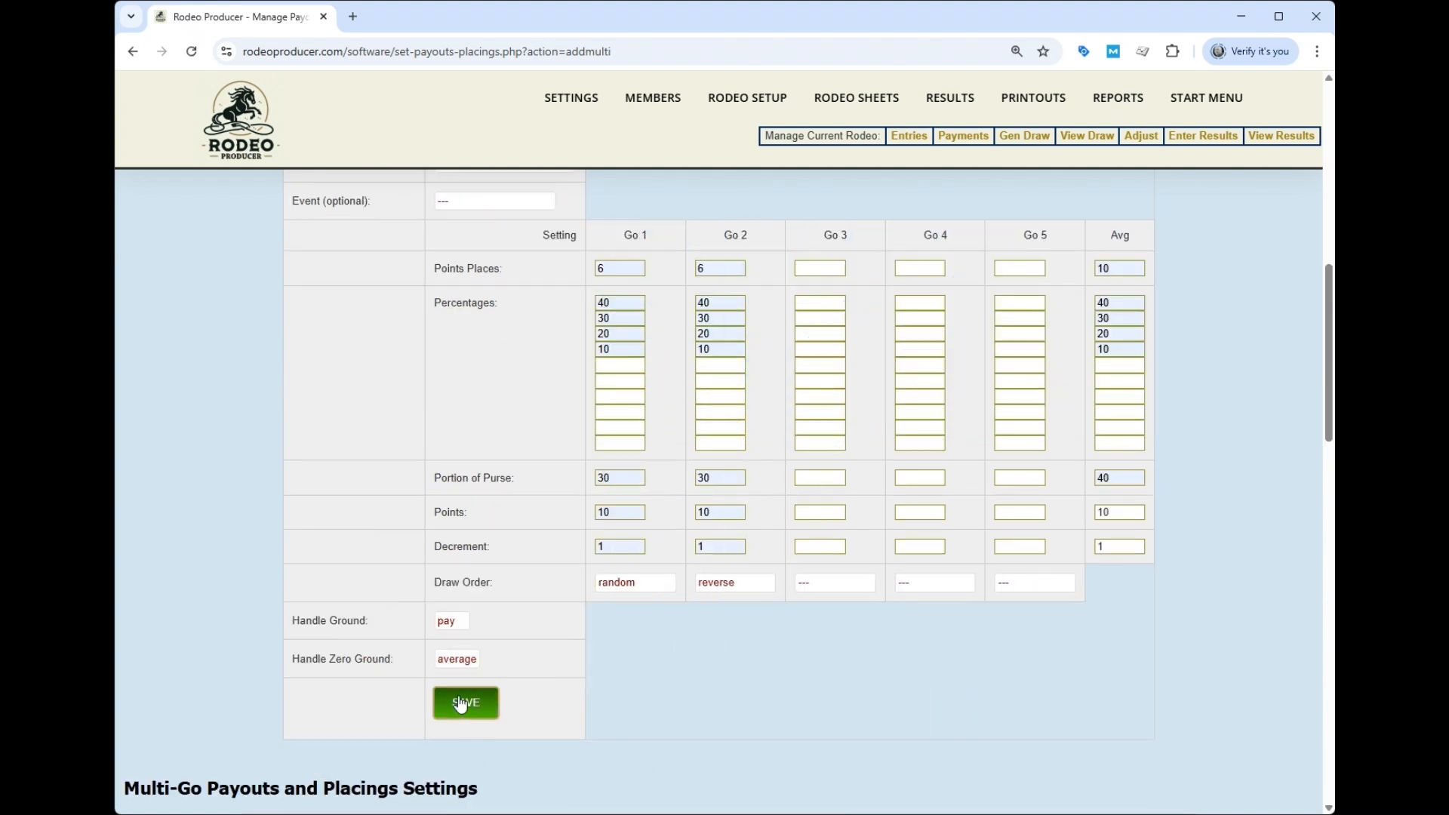
left_click(461, 704)
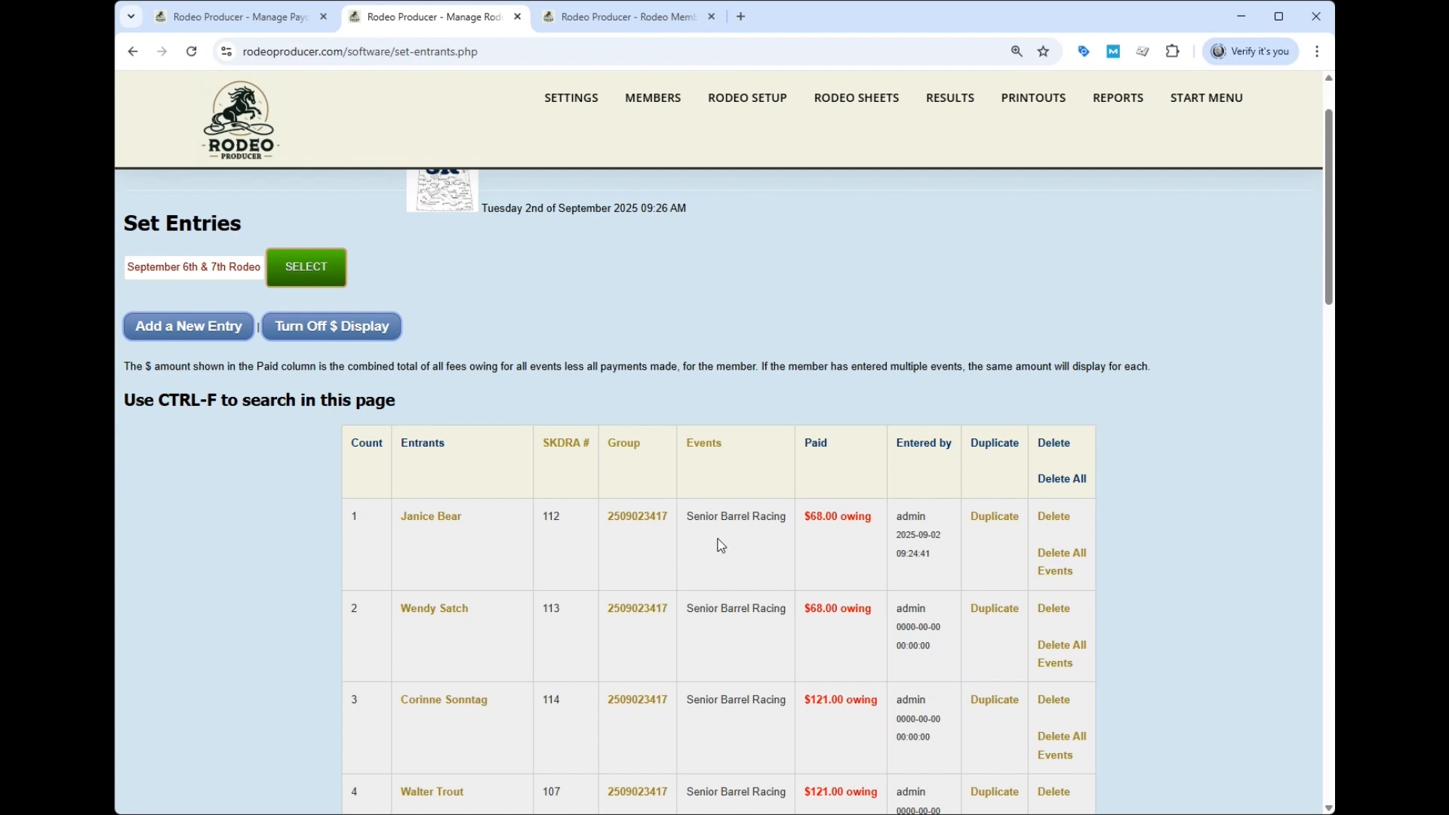
- Review the September rodeo's 20 entries, with Saddlebronc riders owing $134.00 each
scroll(744, 496, "down", 5)
scroll(753, 483, "down", 3)
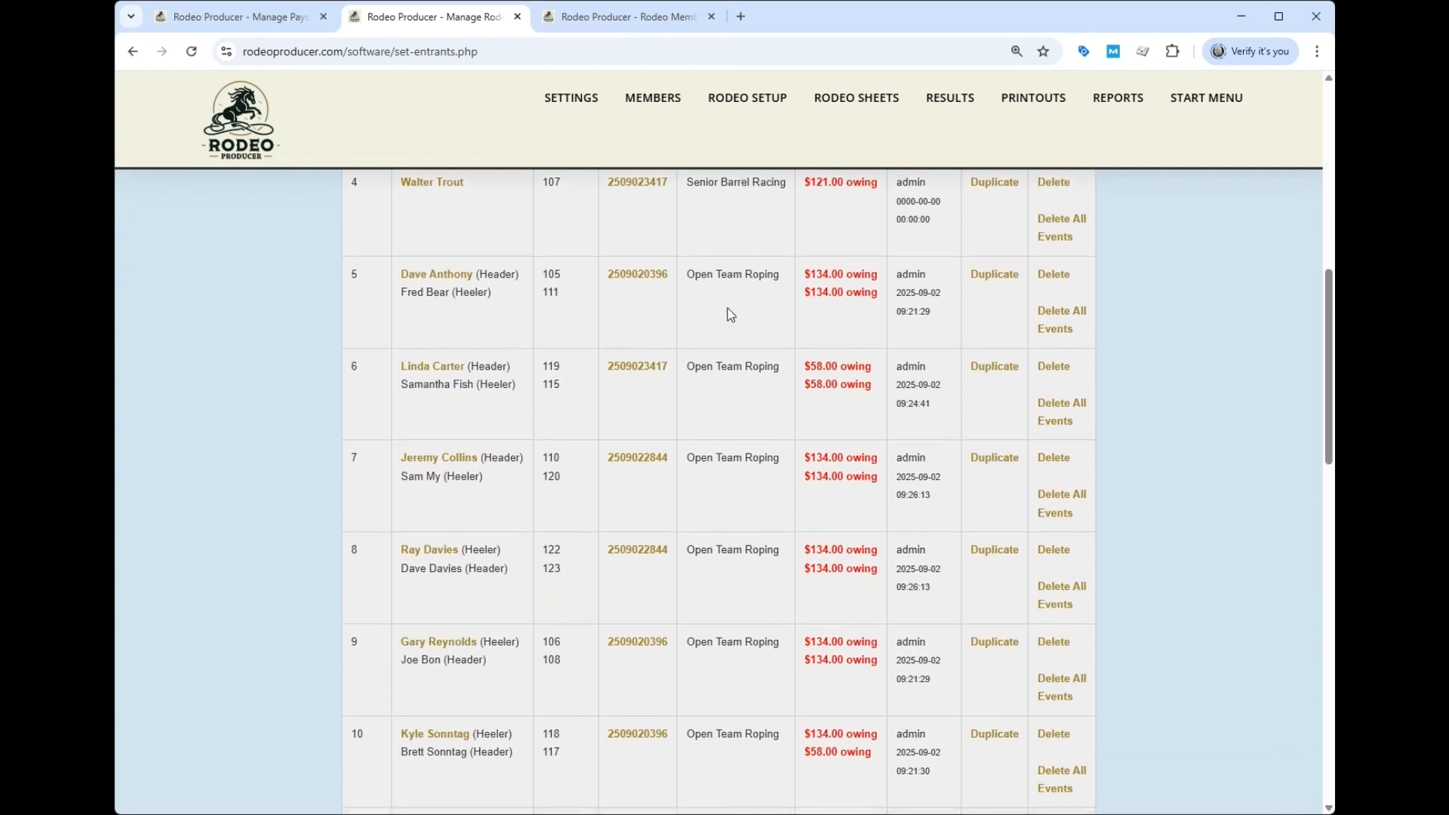
scroll(732, 290, "down", 8)
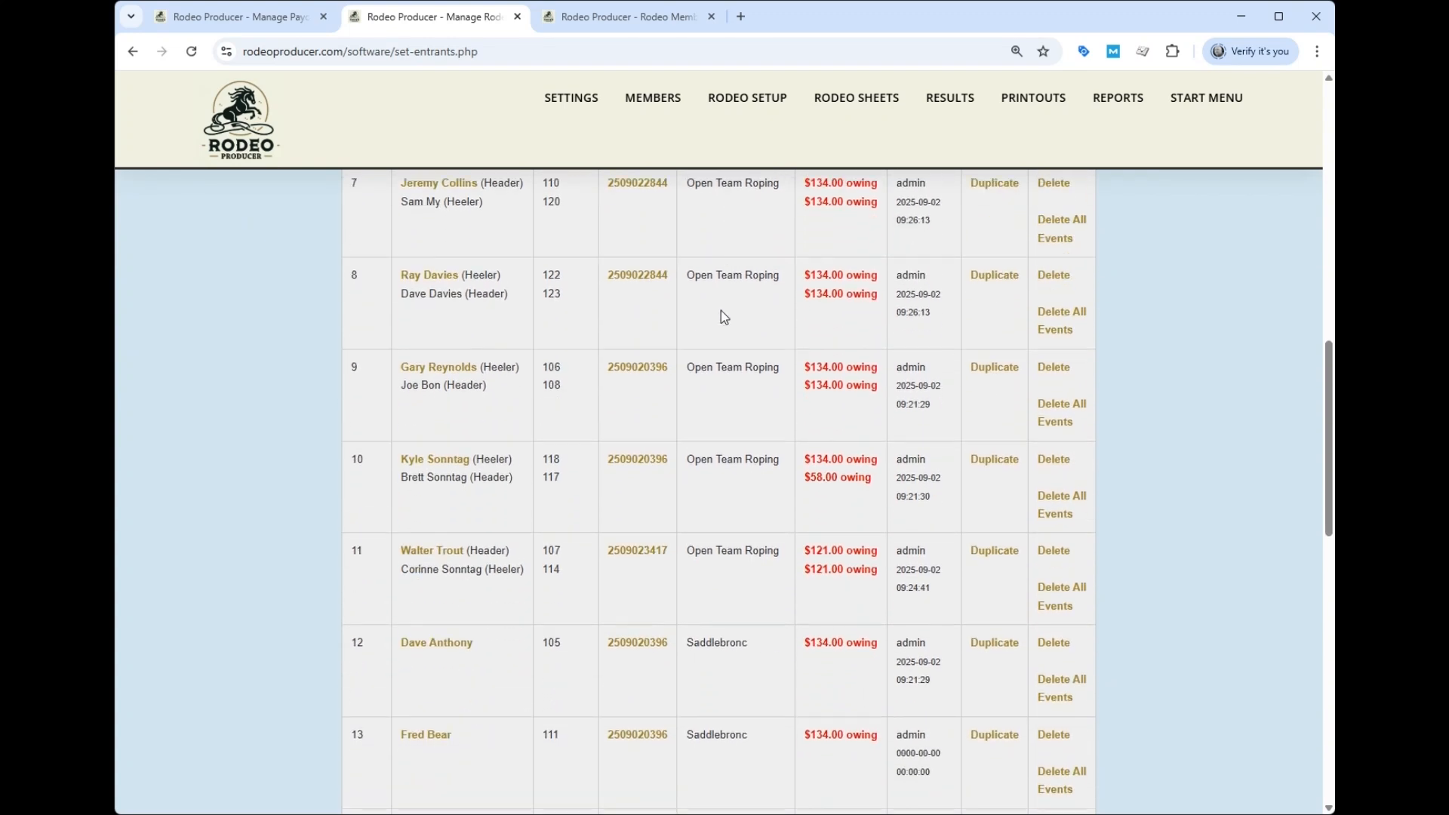
scroll(712, 395, "down", 8)
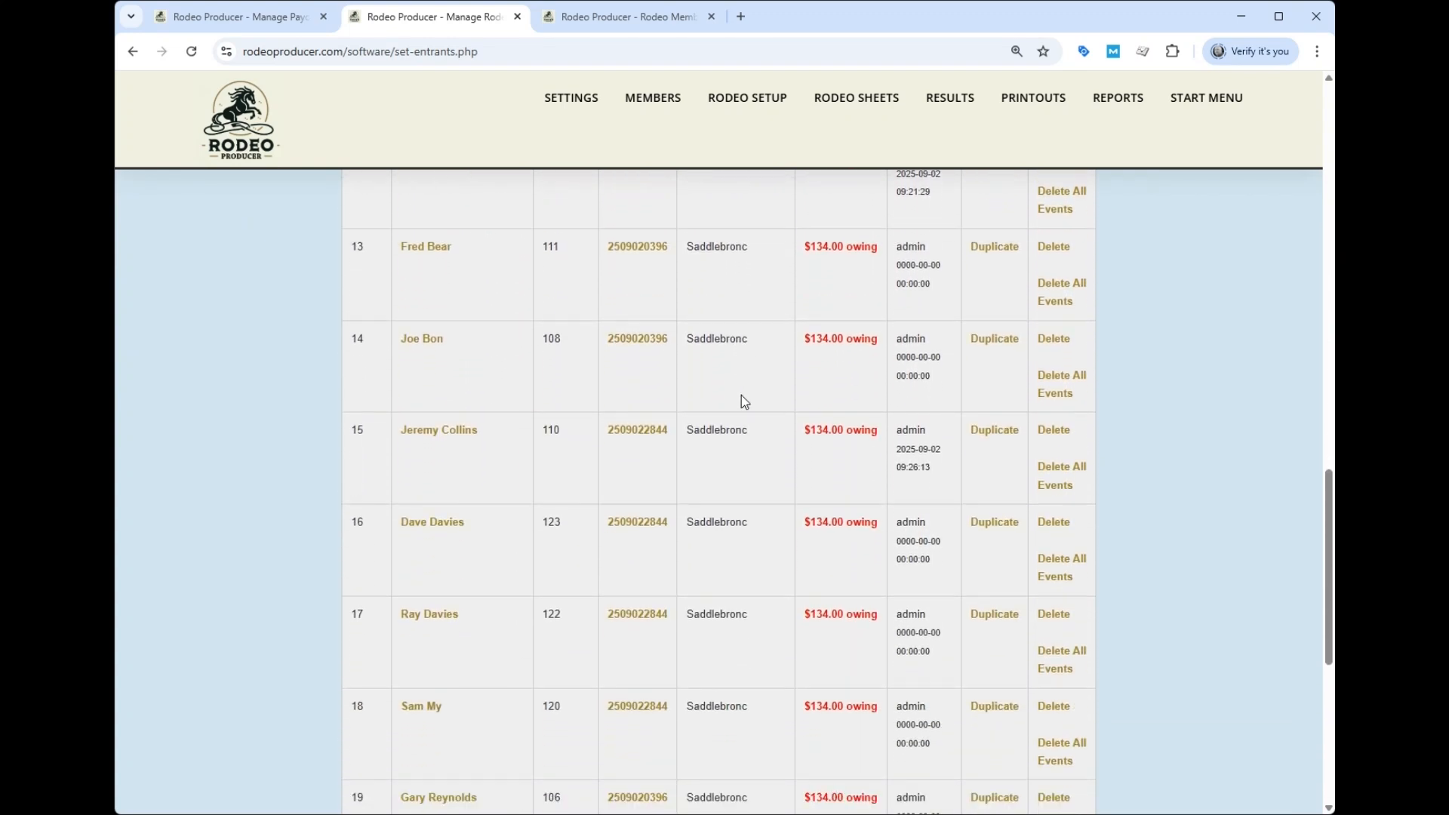
scroll(744, 419, "up", 4)
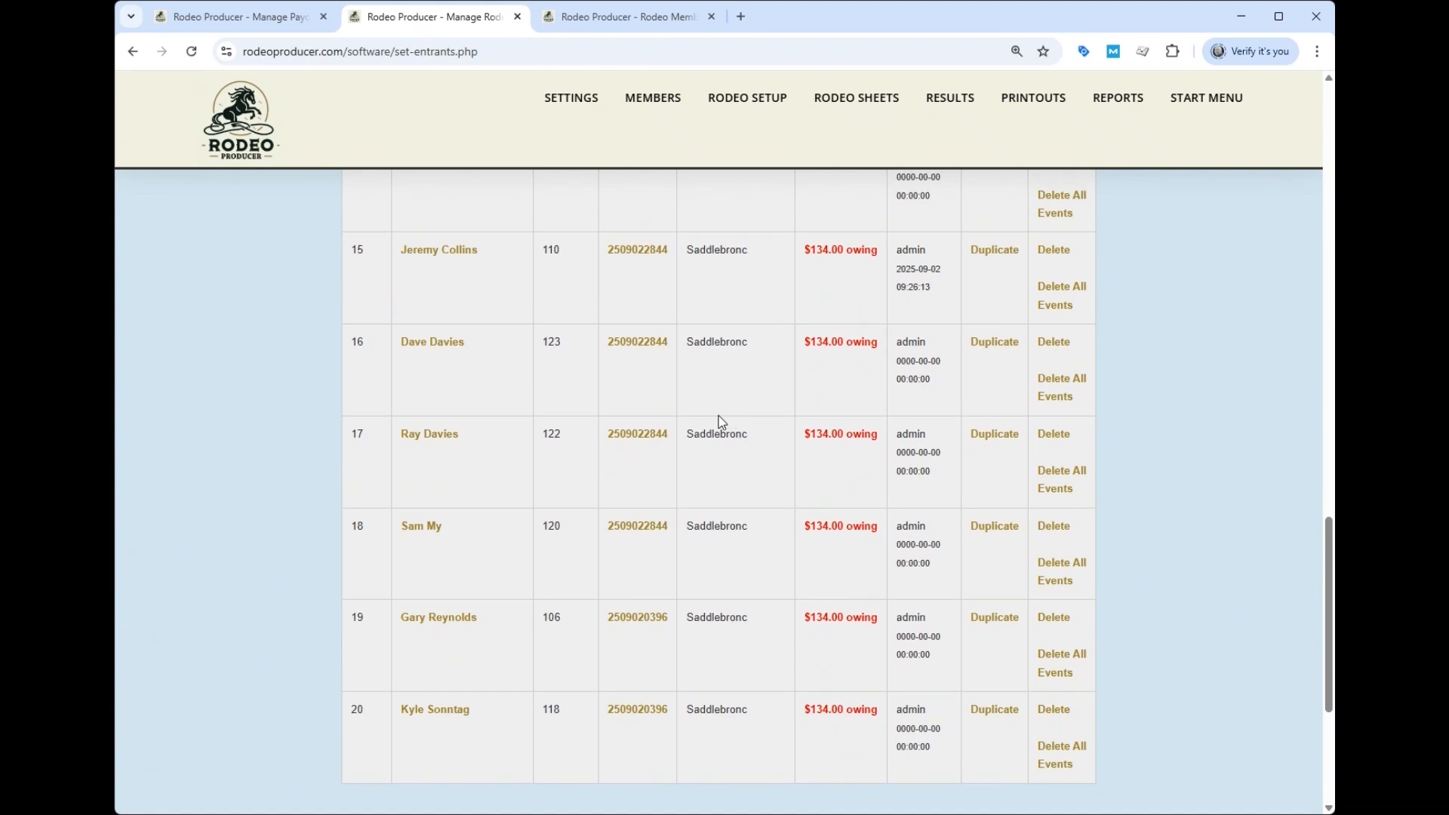
scroll(721, 423, "up", 15)
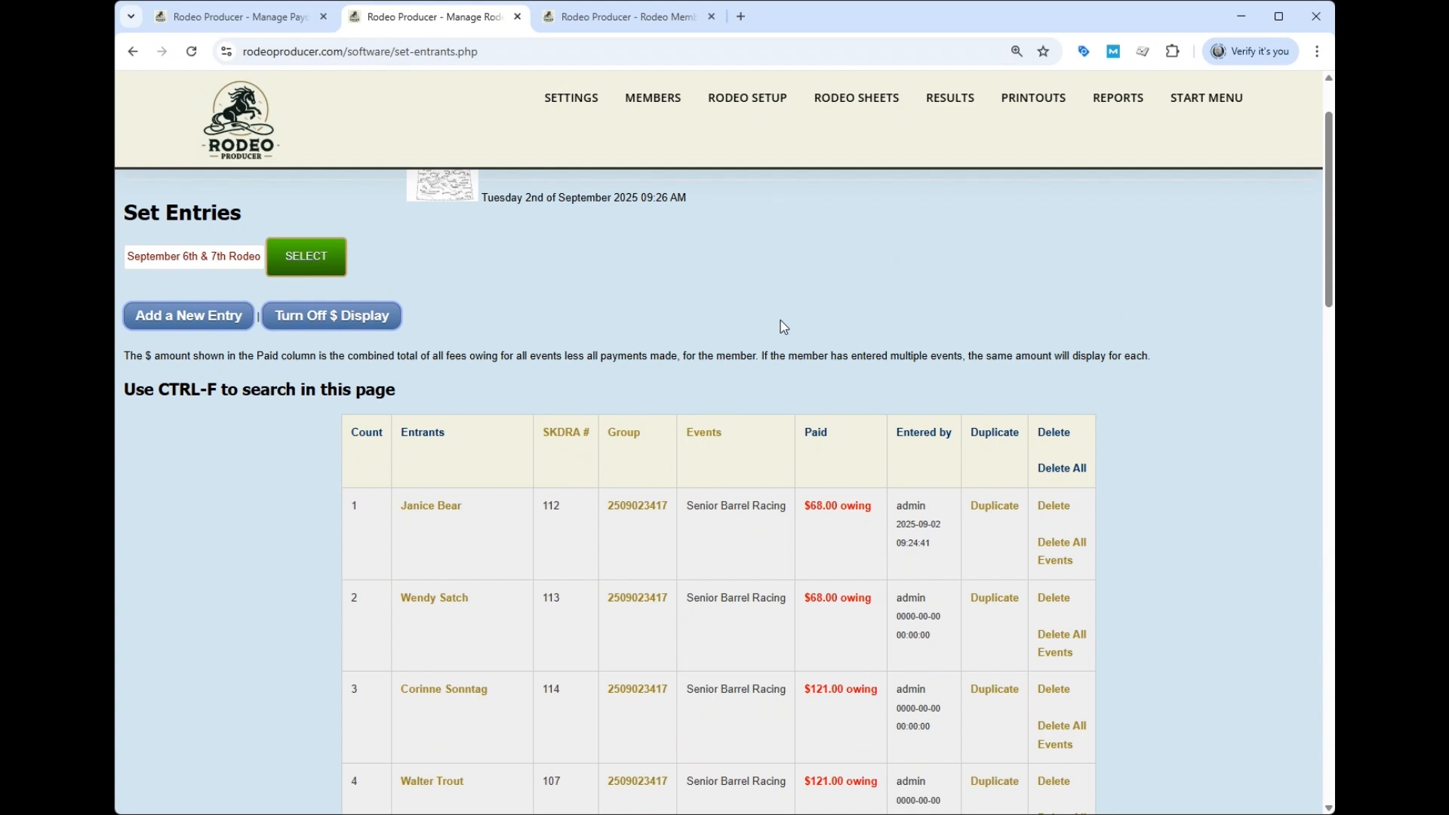
mouse_move(742, 108)
scroll(721, 340, "down", 15)
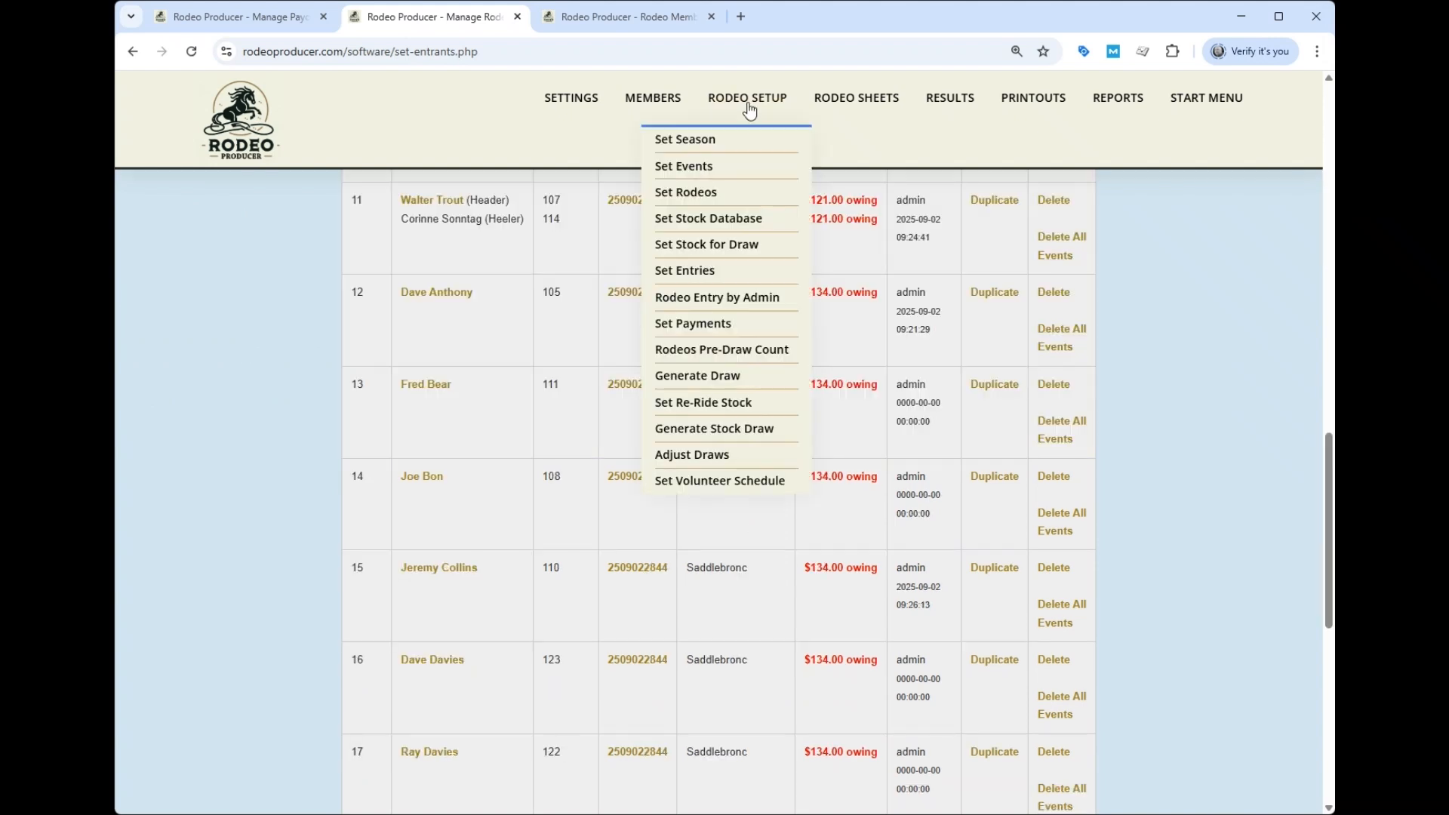
- Check pre-draw entrant counts for the September 6th & 7th Rodeo, then go to Set Stock for Draw
left_click(721, 350)
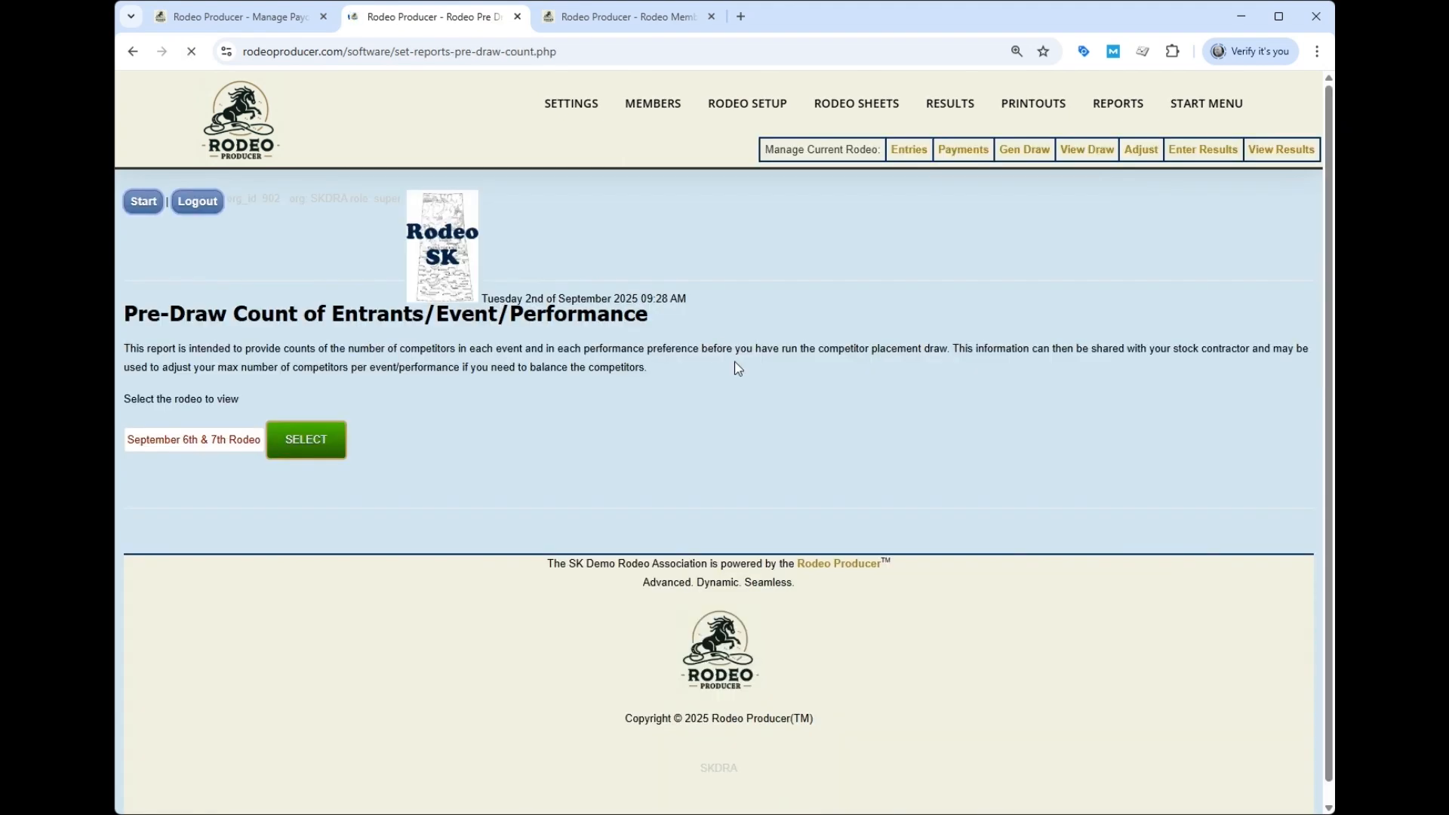
left_click(296, 445)
scroll(649, 359, "down", 3)
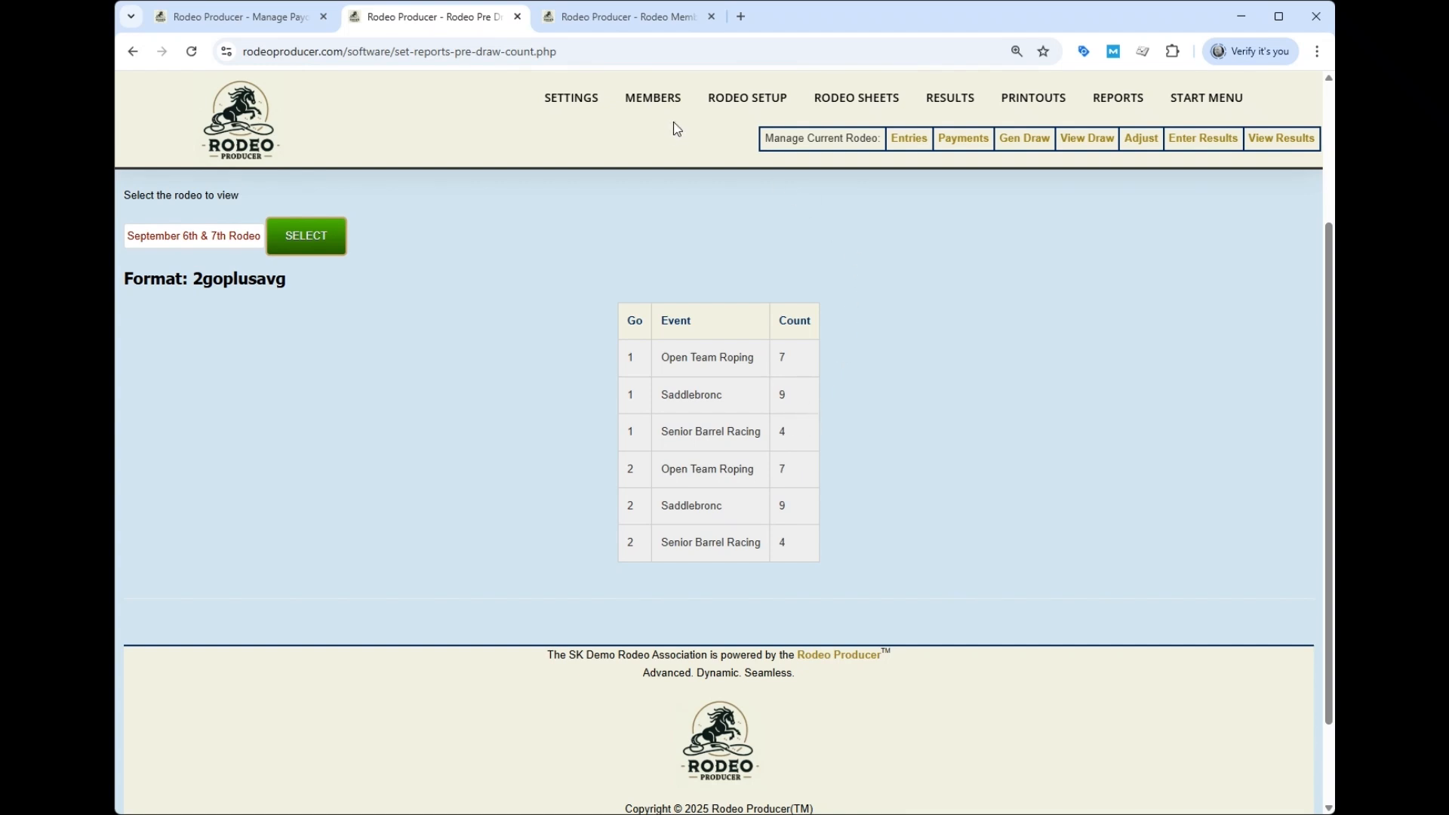
mouse_move(746, 111)
left_click(728, 249)
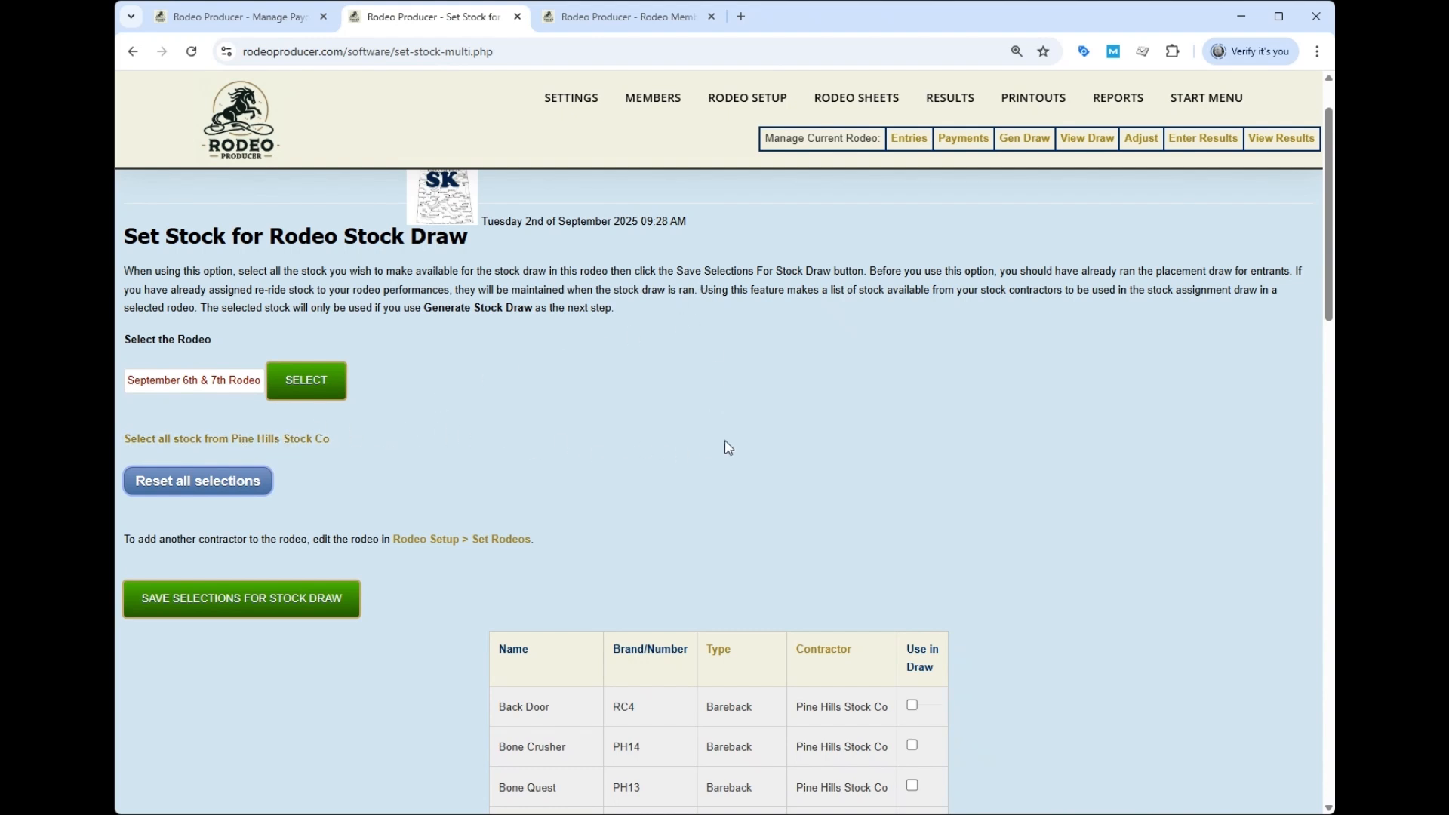
- Mark the eight Pine Hills Saddle Bronc horses, Billy Jack through Peeling Paint, for use in the draw
scroll(770, 449, "down", 10)
scroll(822, 455, "down", 4)
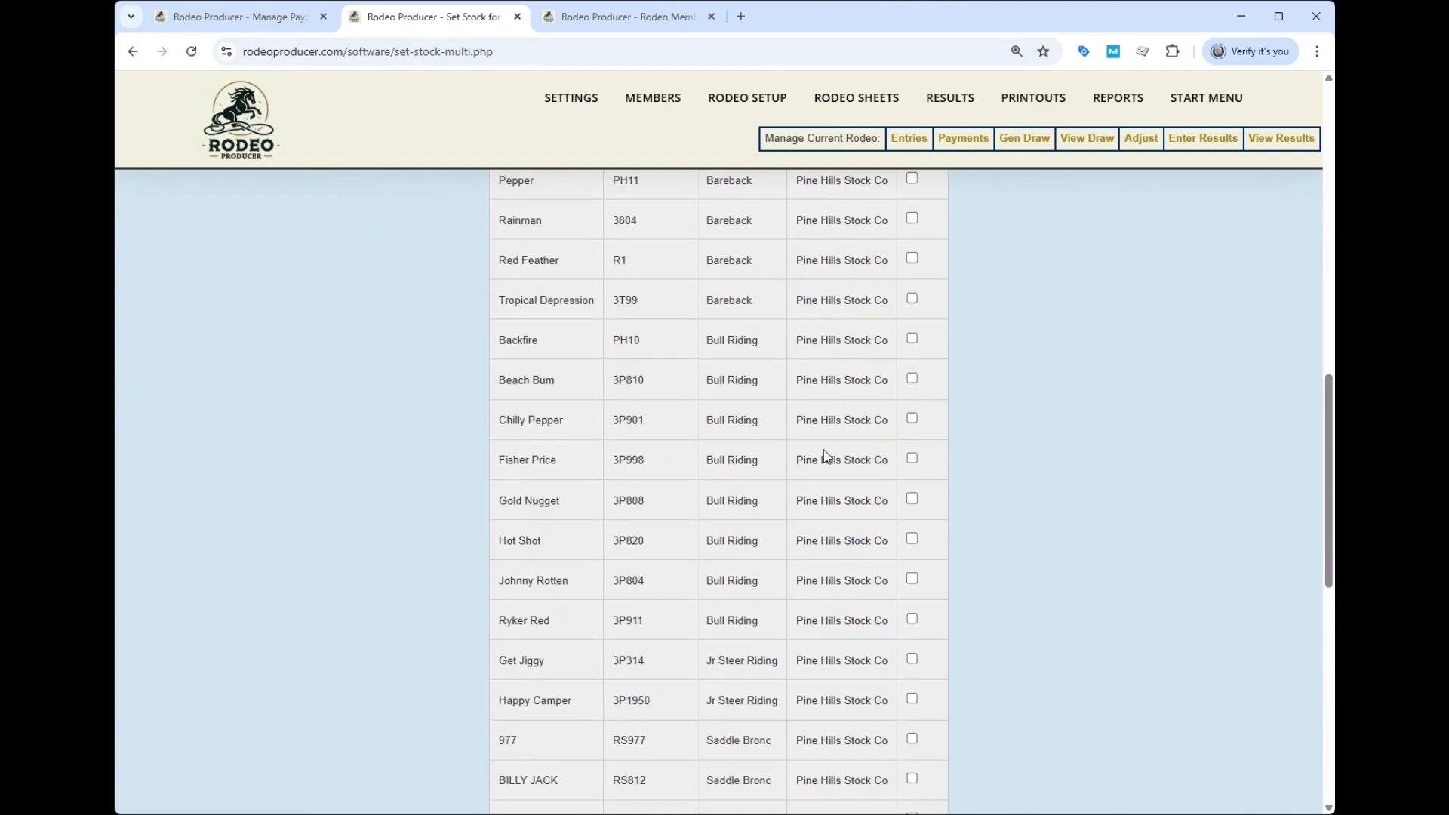
scroll(893, 457, "down", 5)
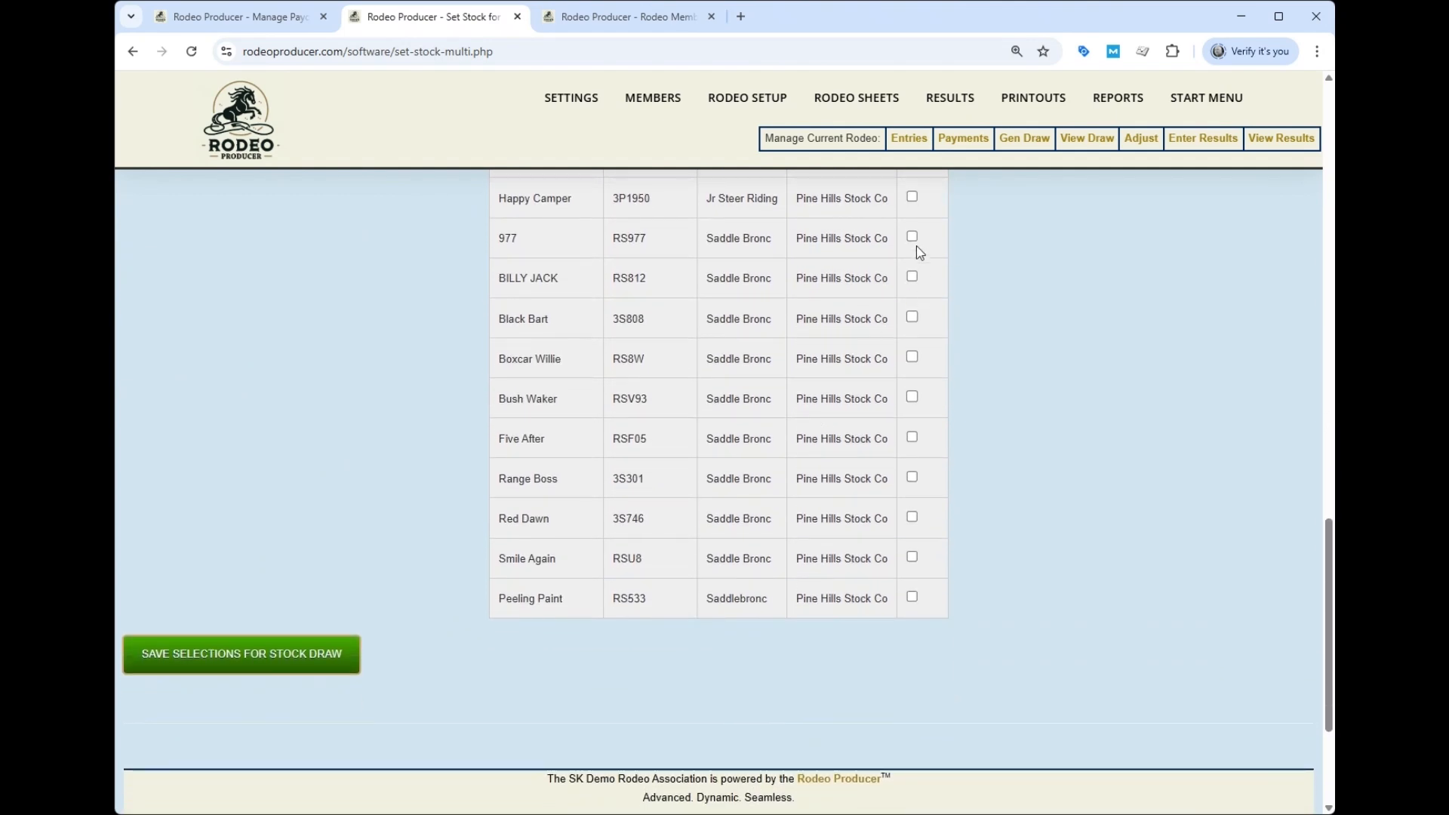
left_click(912, 277)
left_click(913, 357)
left_click(913, 397)
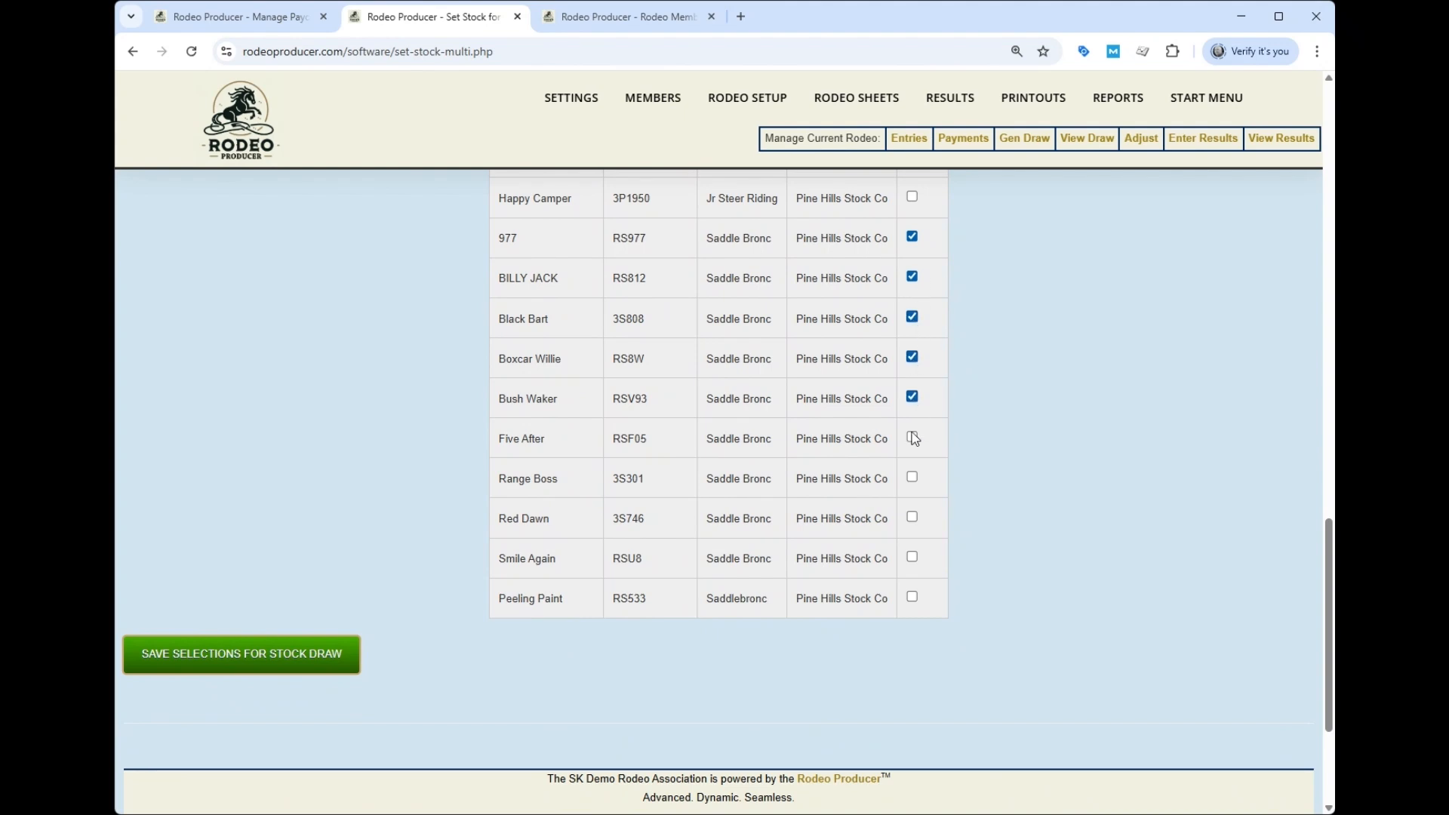
left_click(912, 438)
left_click(912, 477)
left_click(912, 518)
left_click(913, 557)
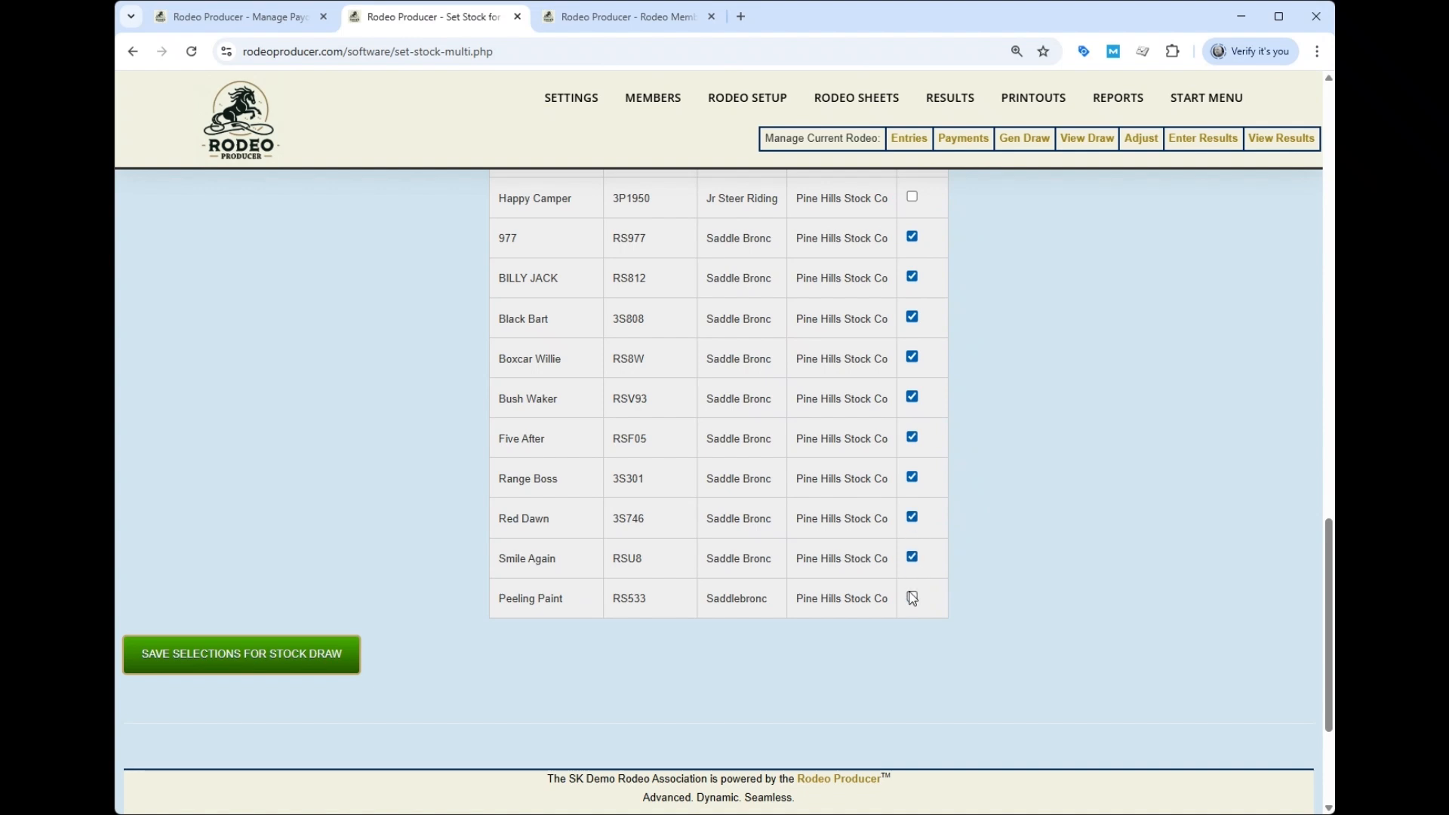
left_click(912, 597)
- Save the stock selections for the draw and move to Generate Draw
left_click(246, 657)
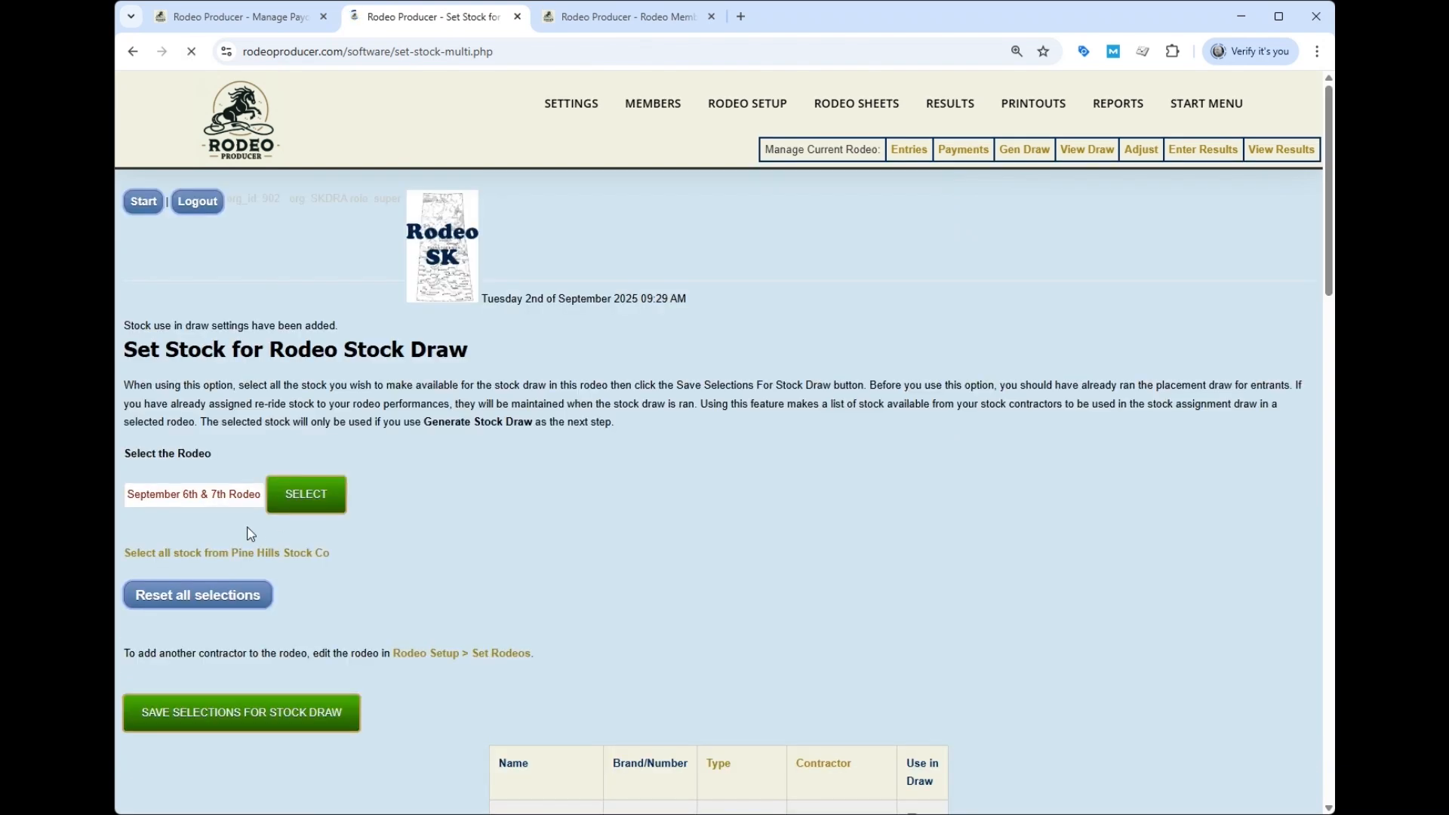
mouse_move(746, 128)
left_click(724, 387)
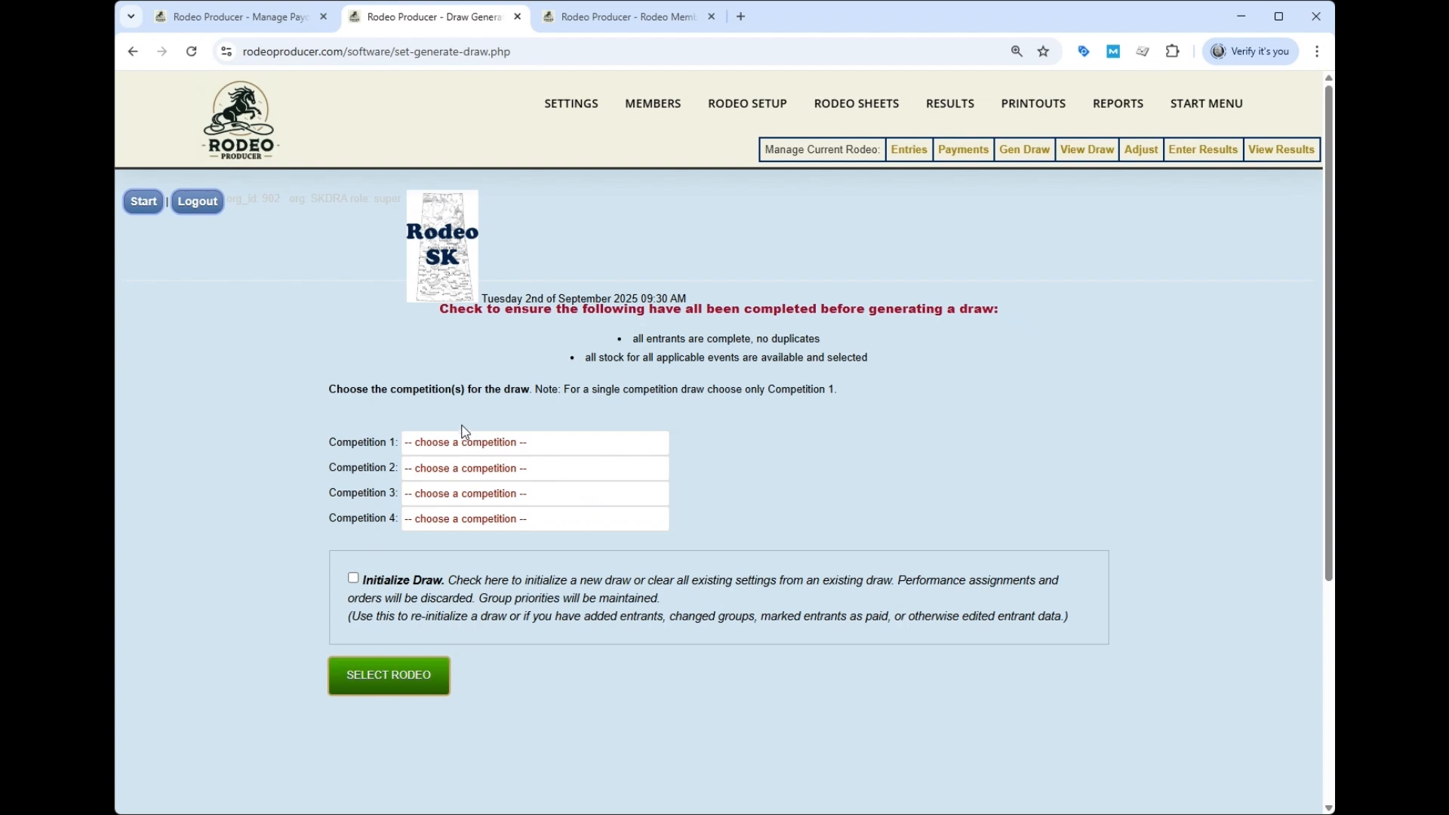
- Initialize the draw with the September 6th & 7th Rodeo as Competition 1
left_click(490, 536)
left_click(351, 578)
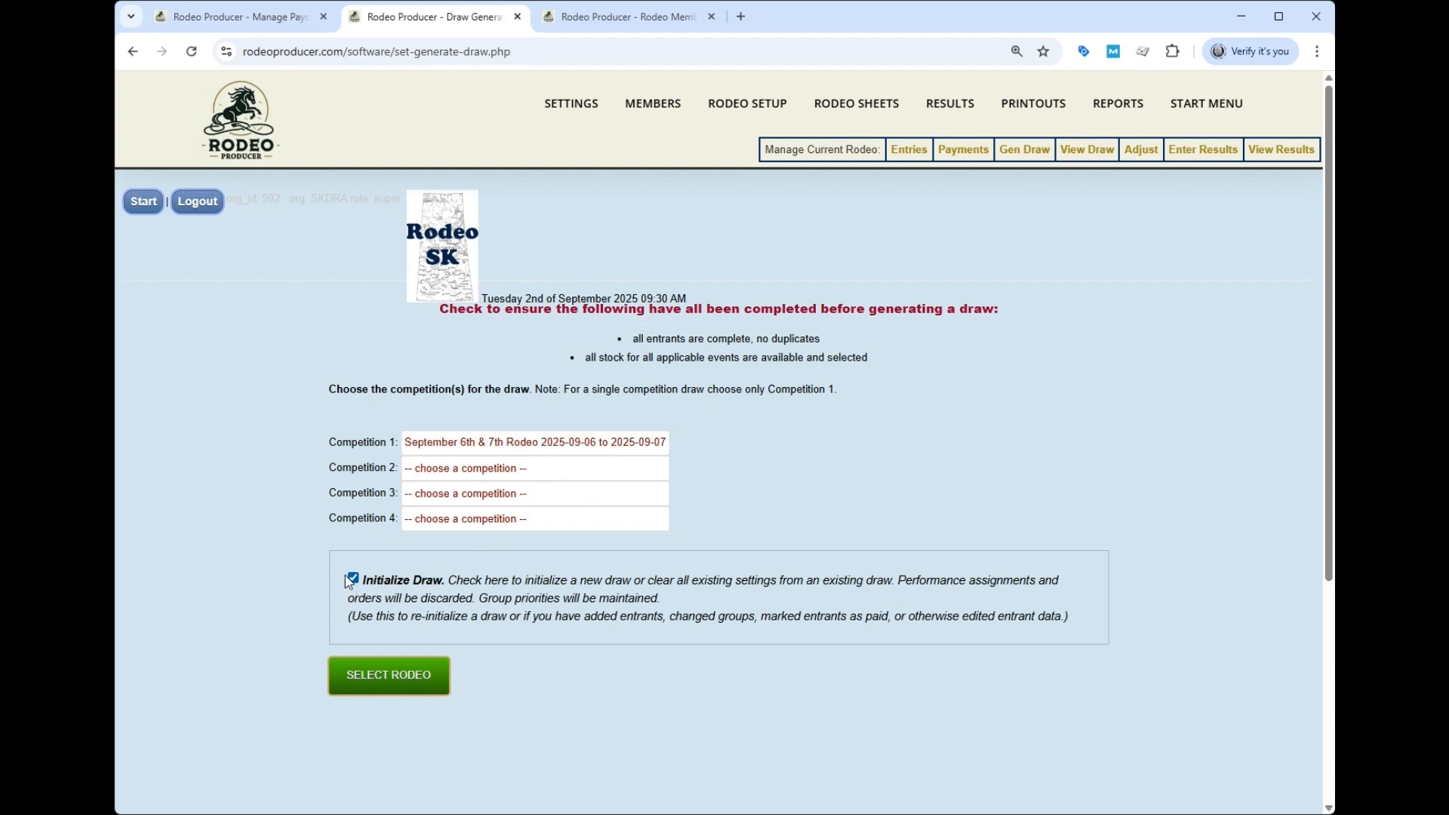
left_click(384, 677)
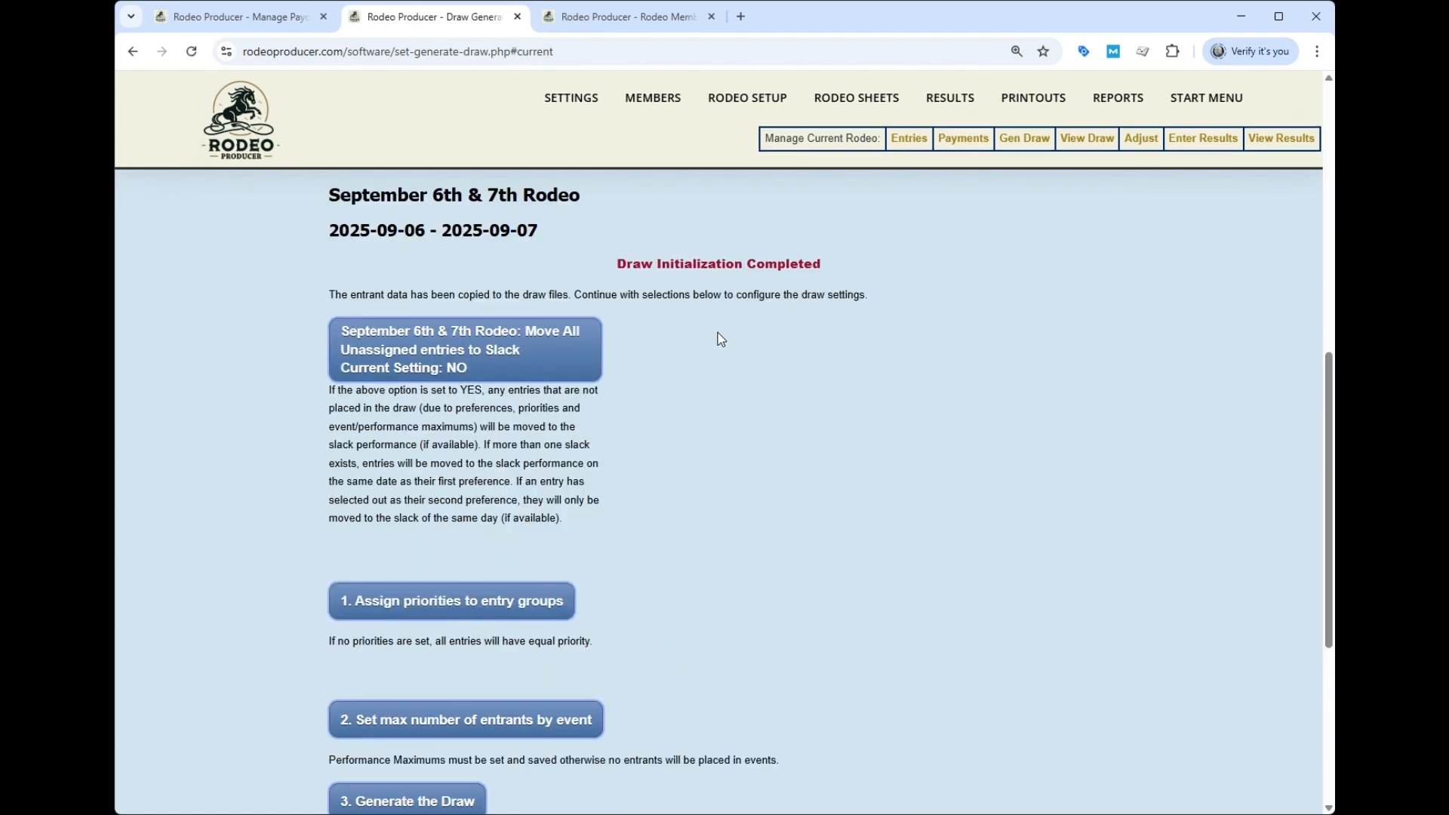
scroll(717, 370, "down", 3)
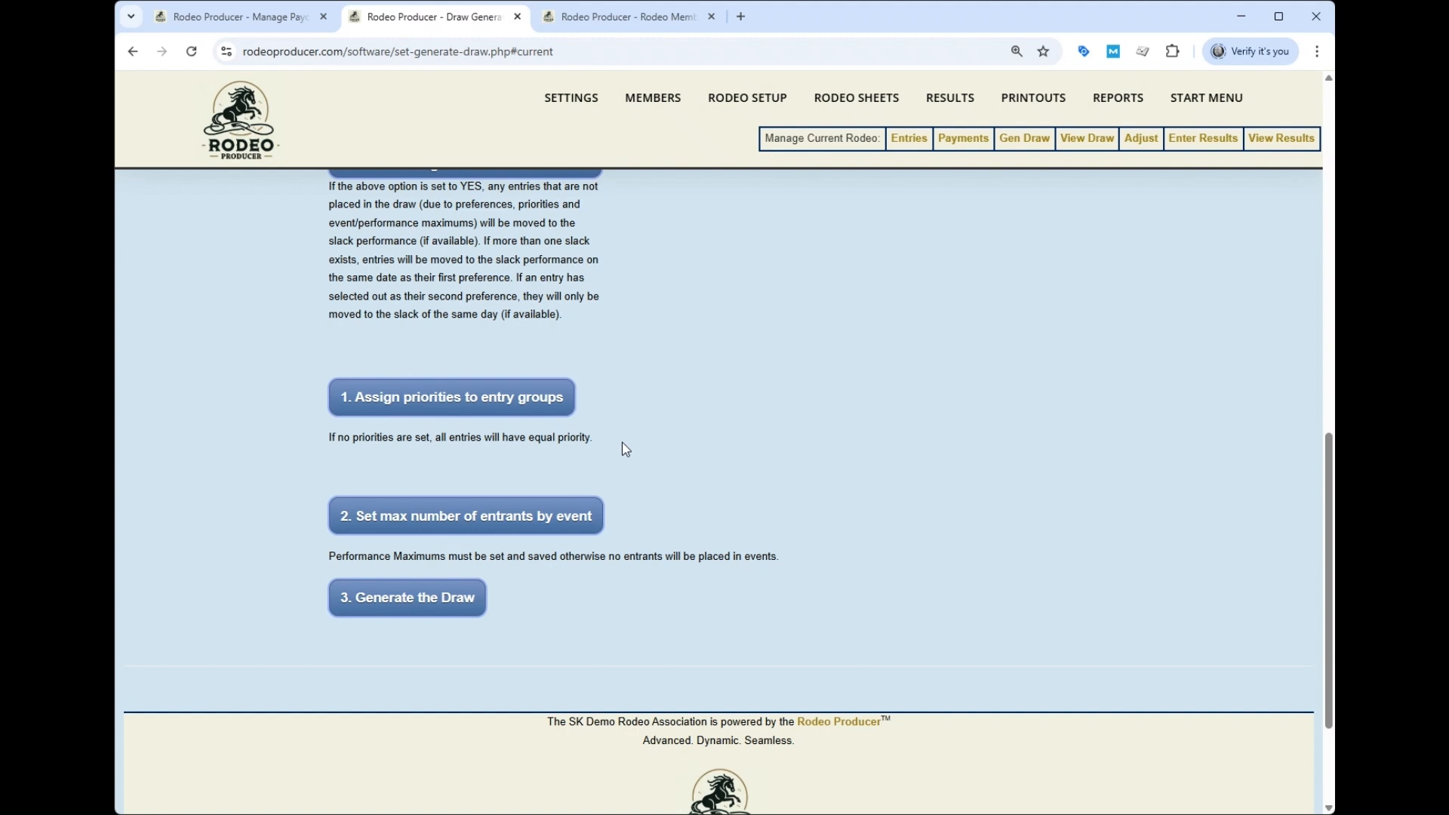
scroll(568, 446, "down", 3)
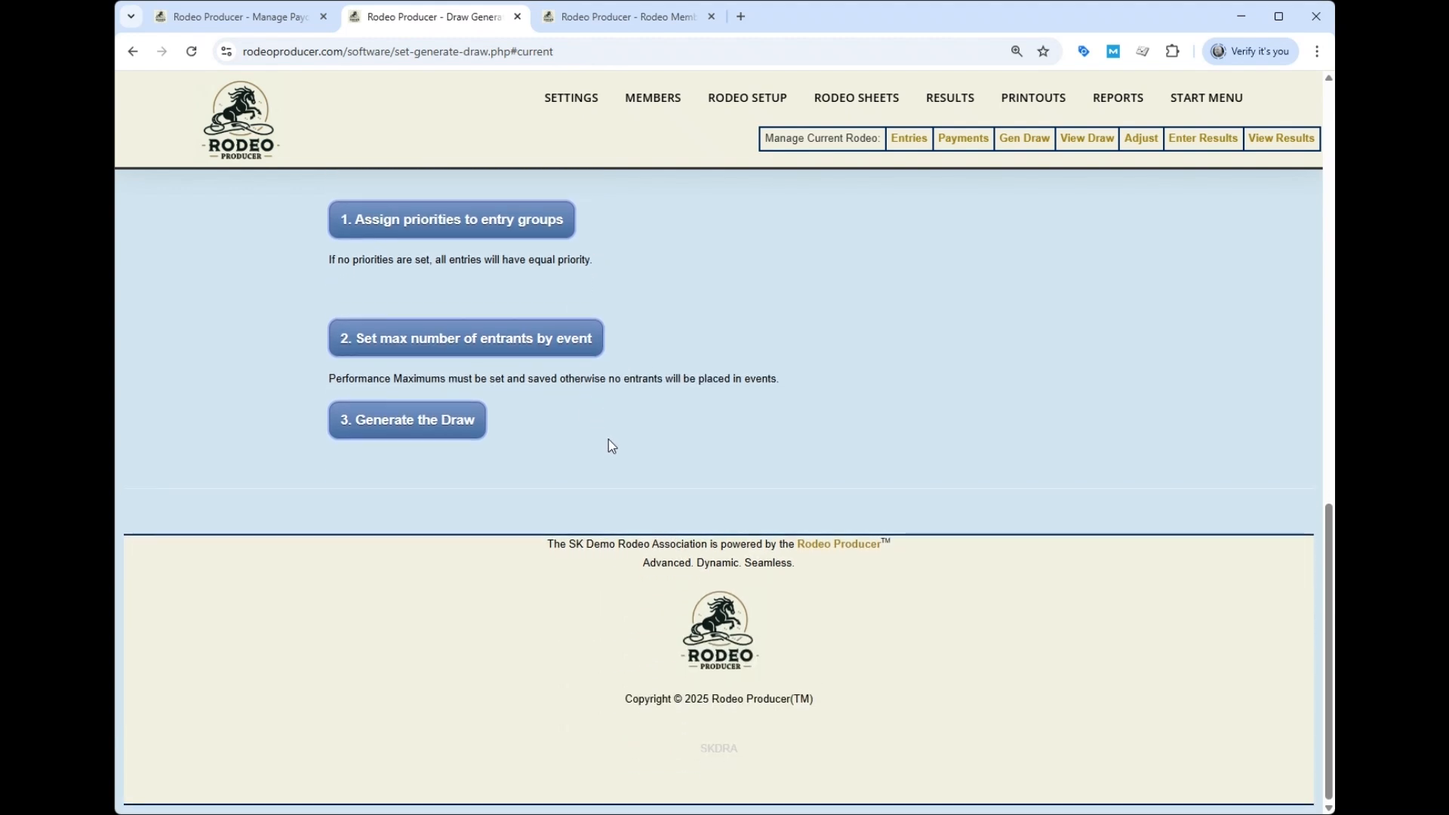
- Set every event's maximum entrants to unlimited, save, and generate the rodeo draw
left_click(539, 341)
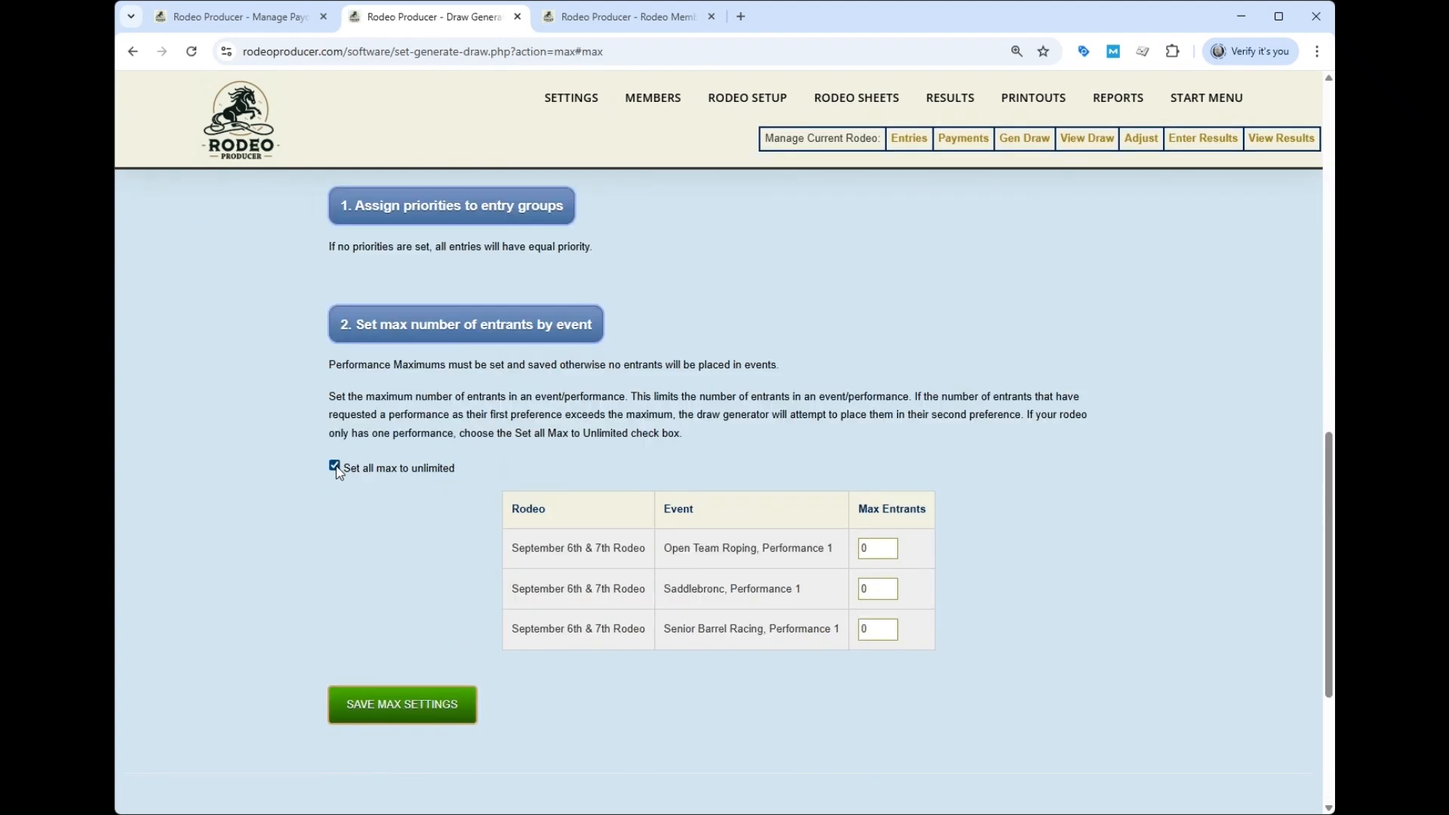
left_click(405, 702)
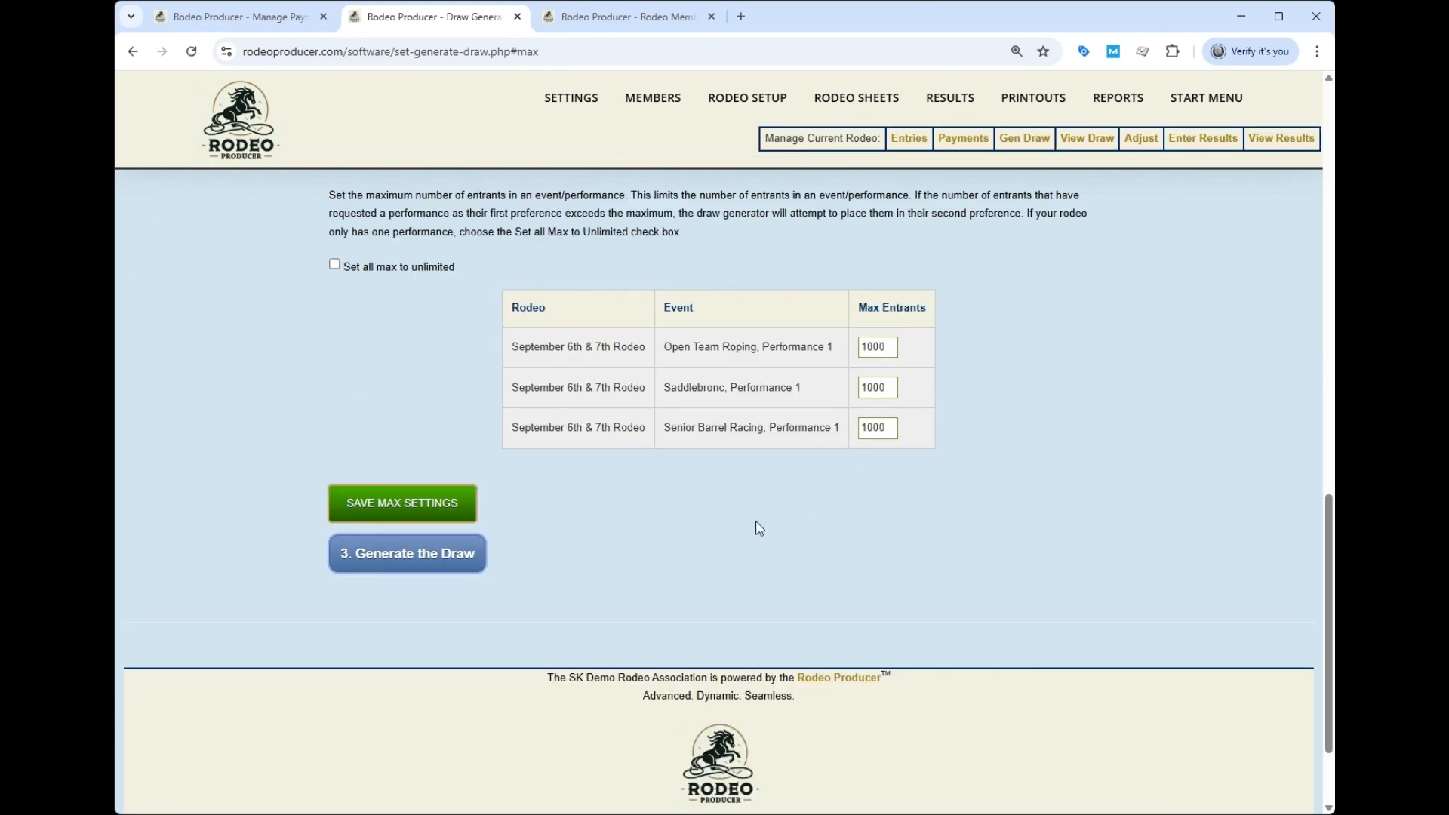
left_click(413, 556)
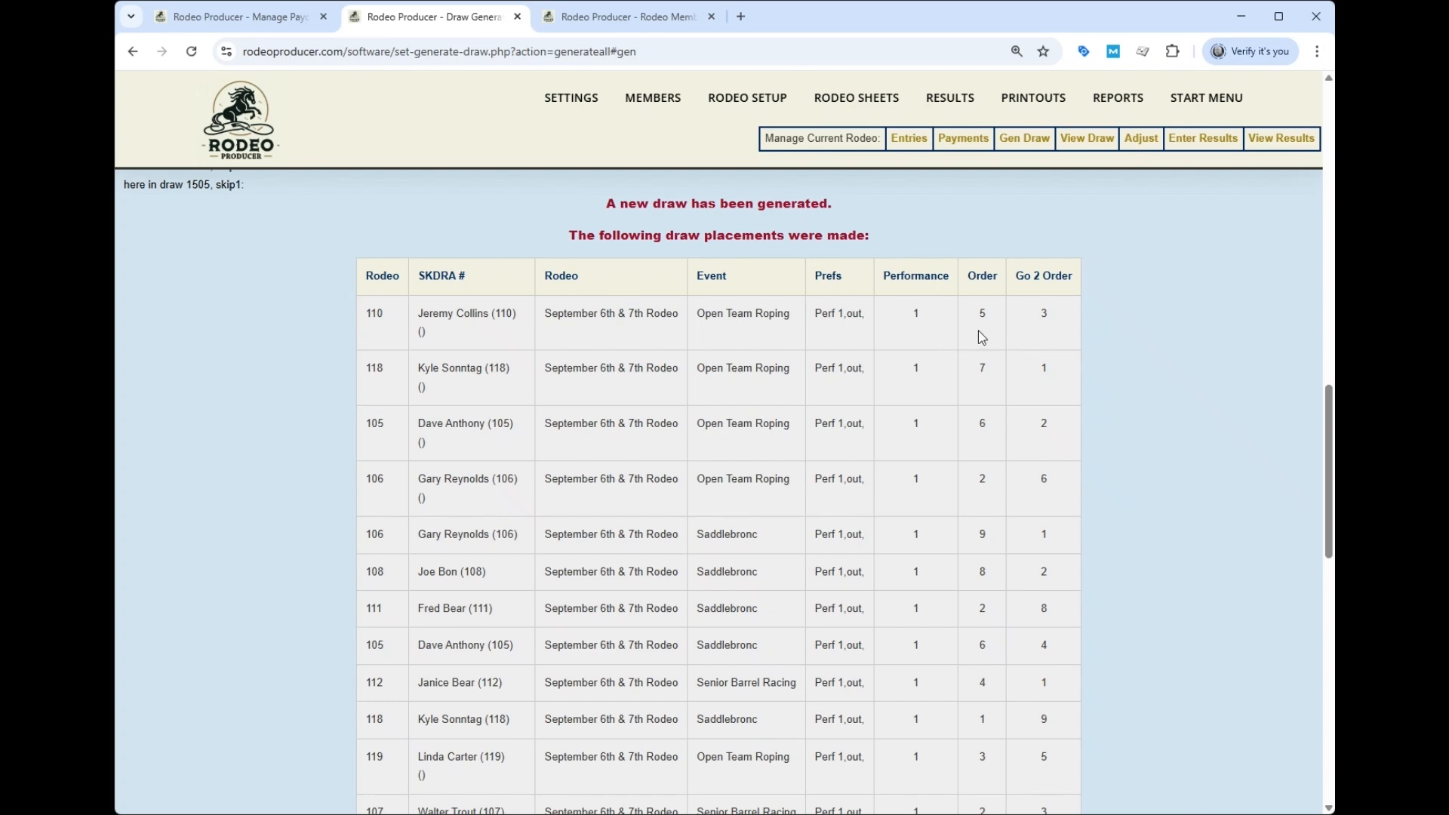
- Scroll through the generated draw's performance, Go 1 and Go 2 placements
scroll(1053, 338, "down", 9)
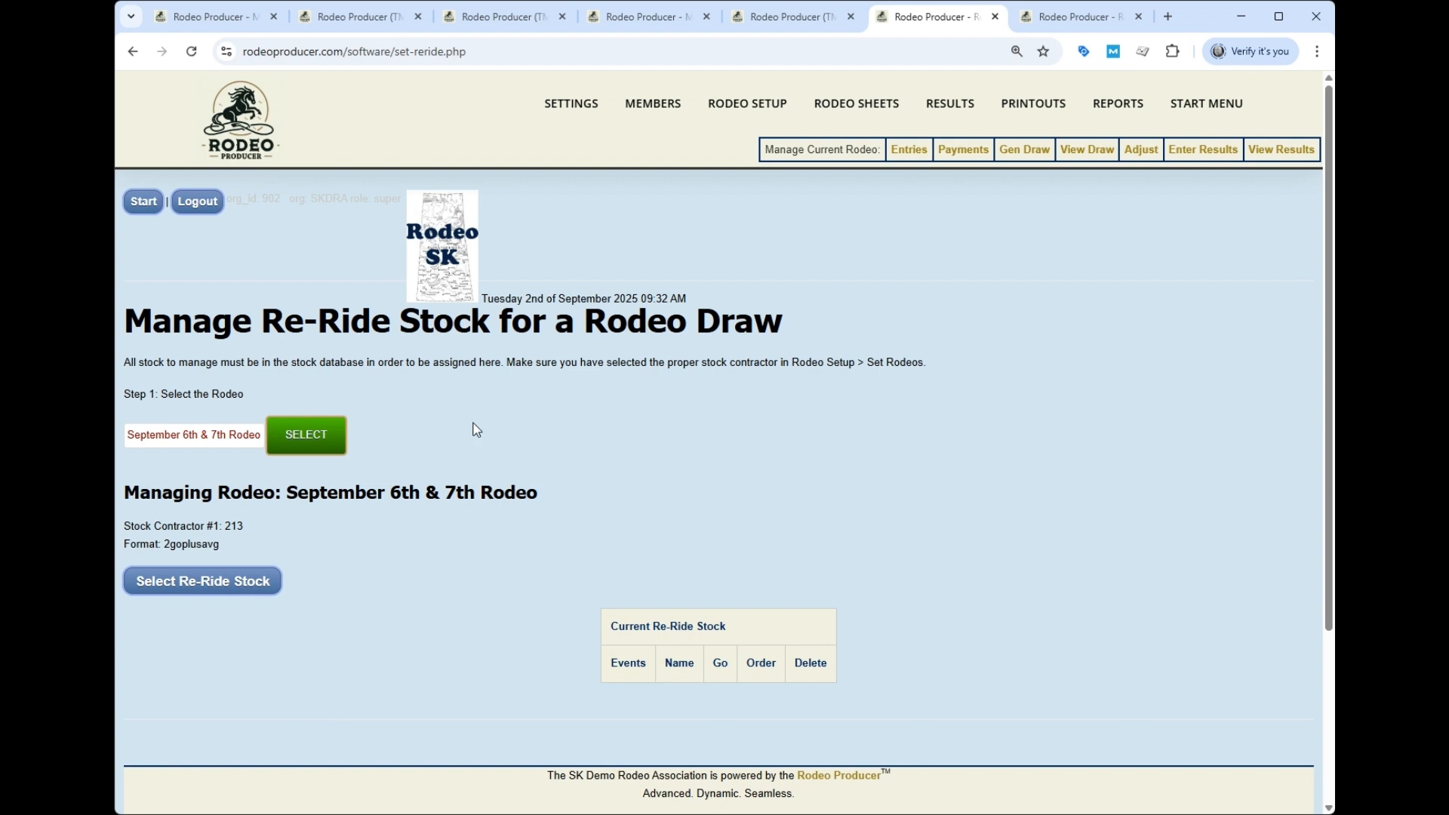
- Add Saddle Bronc horse Boxcar Willie as re-ride stock for Go 1 and Go 2
left_click(249, 582)
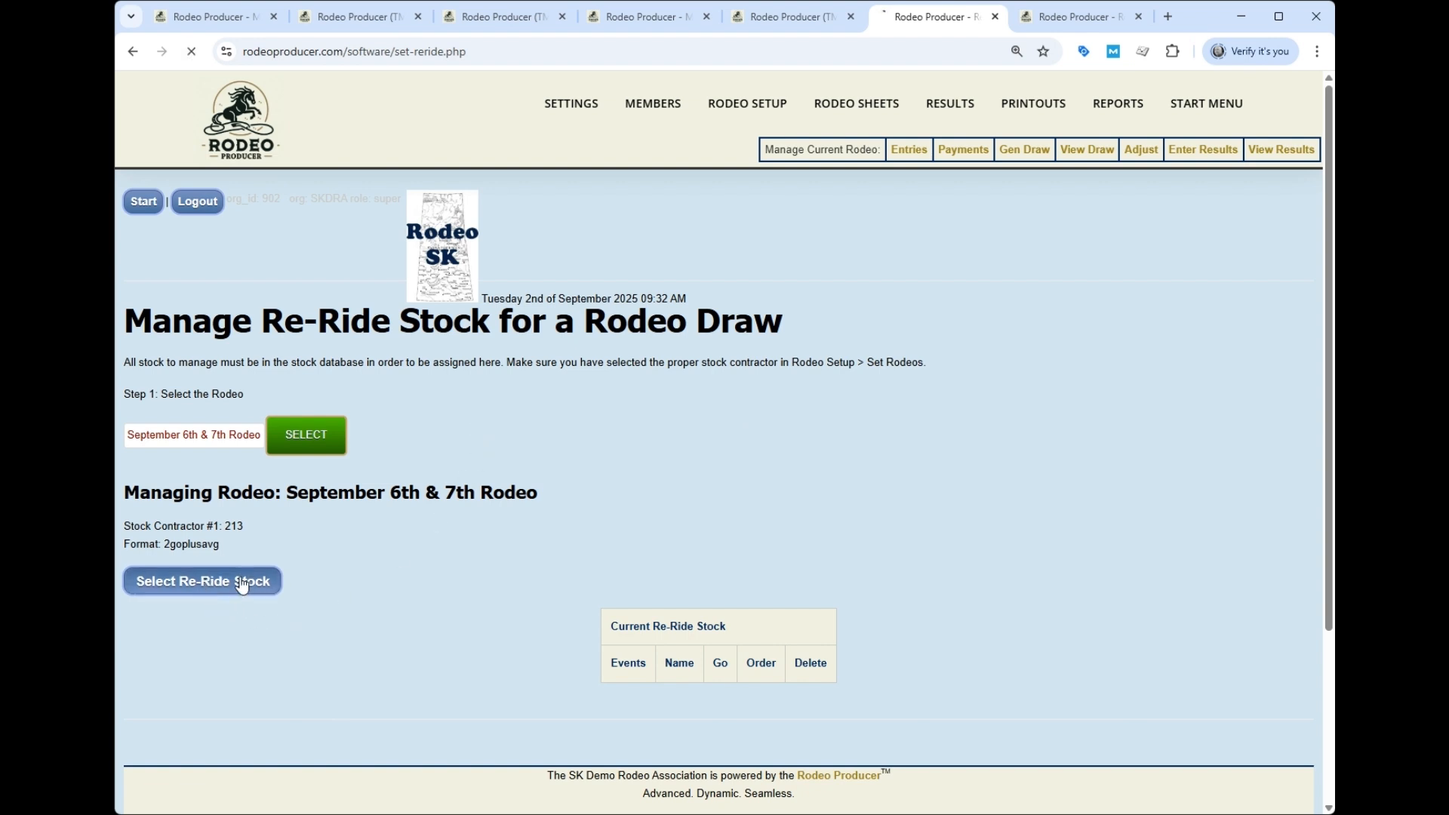
scroll(956, 476, "down", 5)
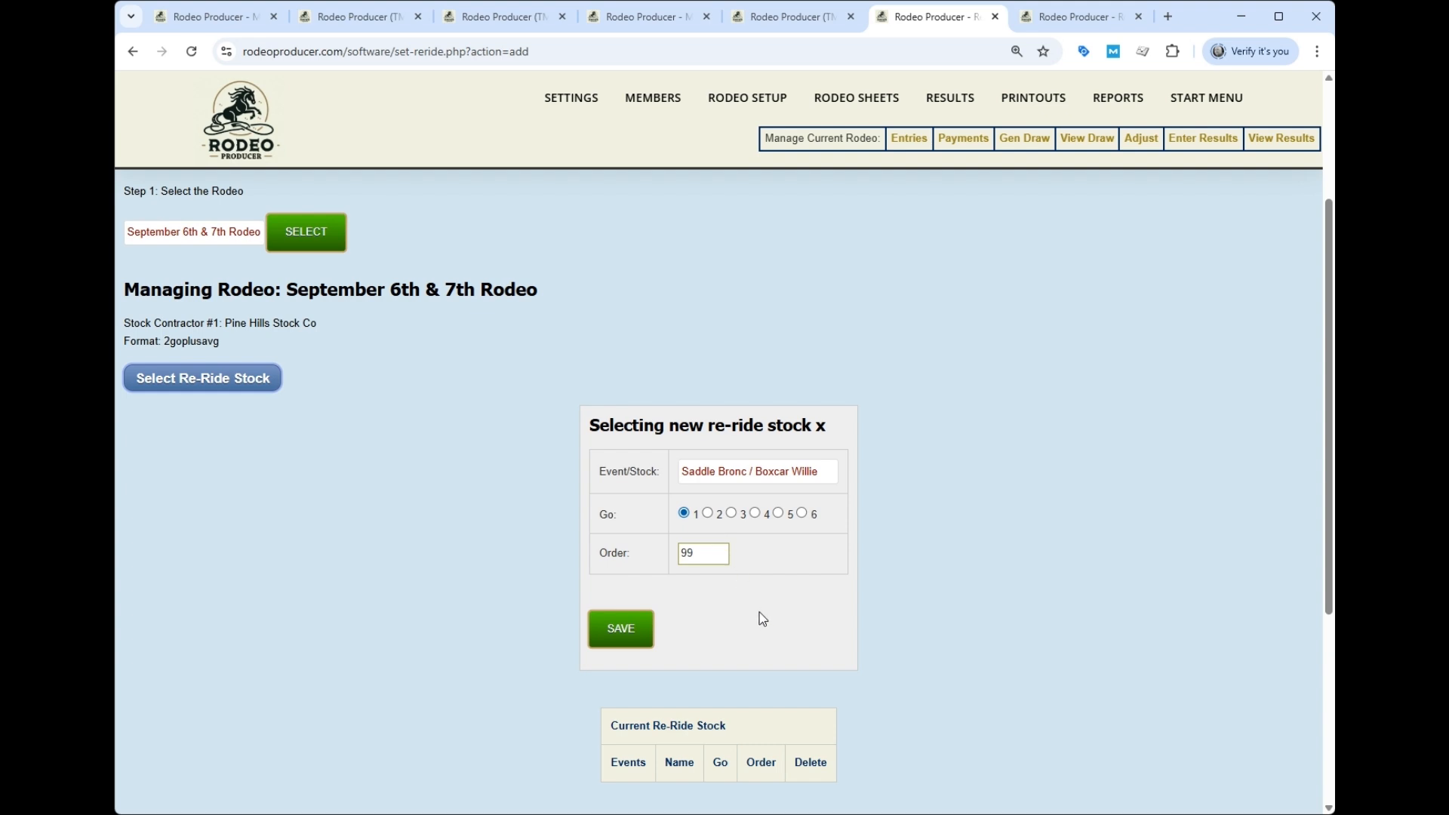
left_click(621, 630)
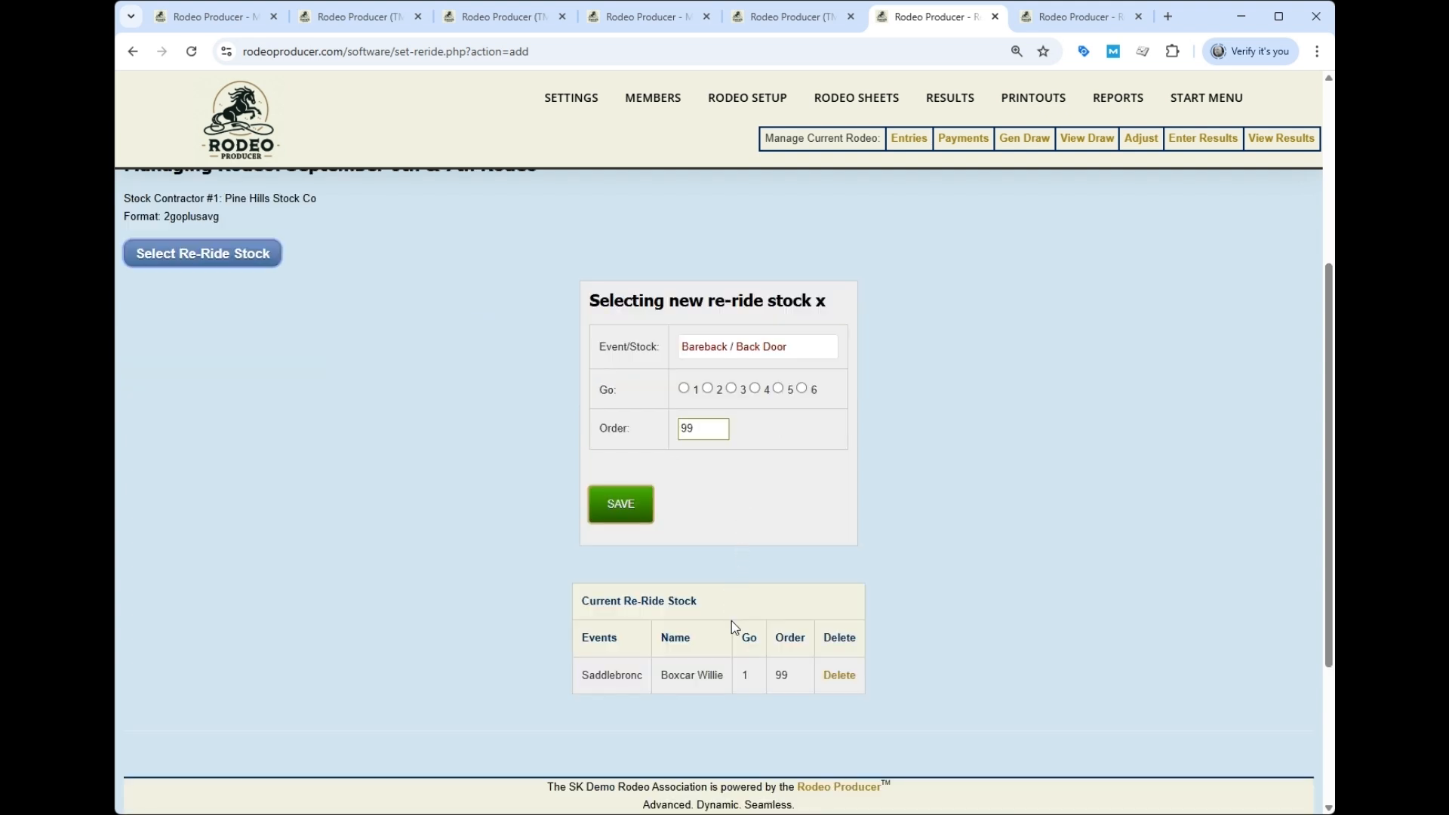
left_click(708, 389)
left_click(620, 503)
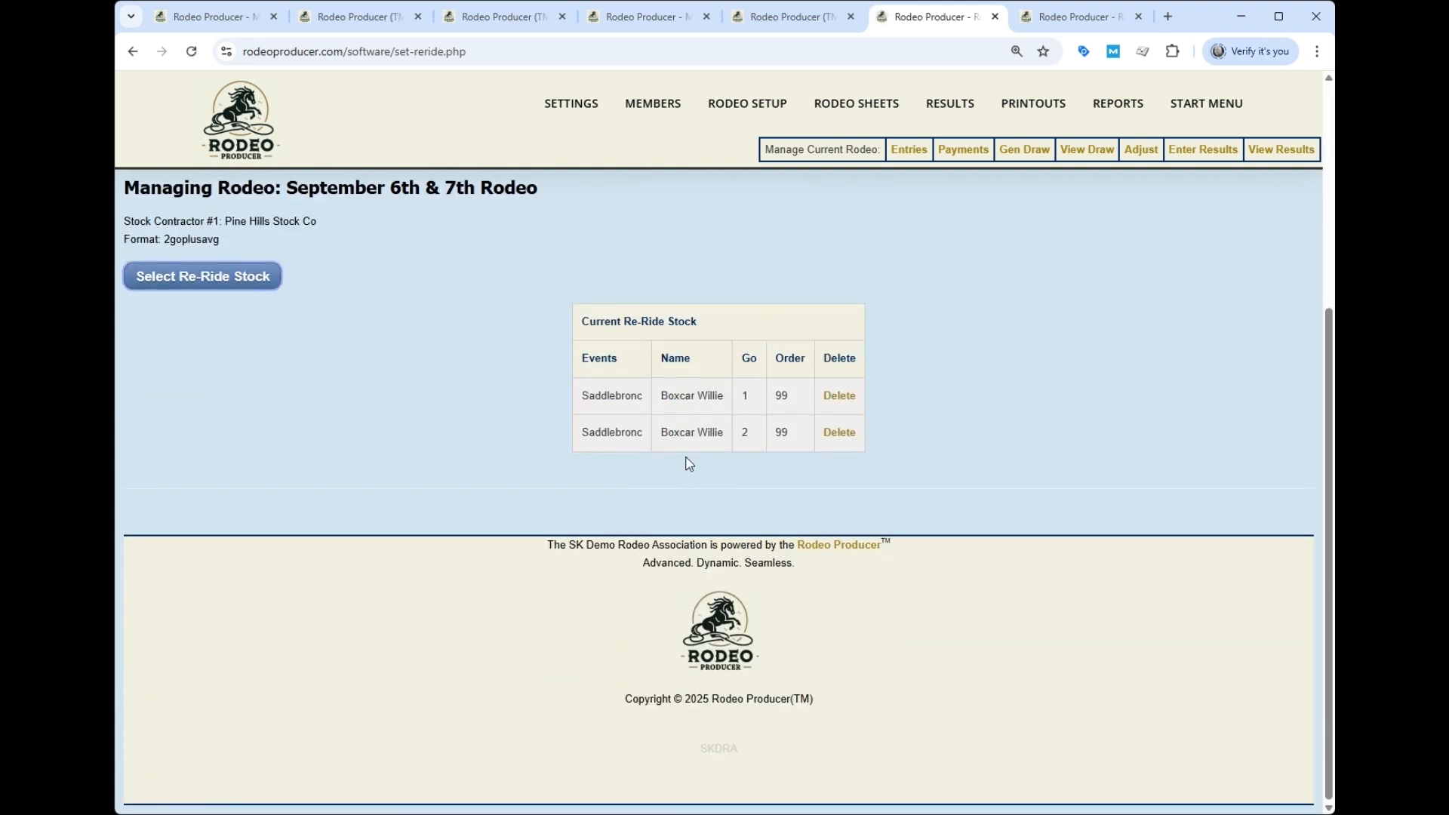
- Run the stock assignment draw for the September 6th & 7th Rodeo and open Draw Preview
mouse_move(747, 103)
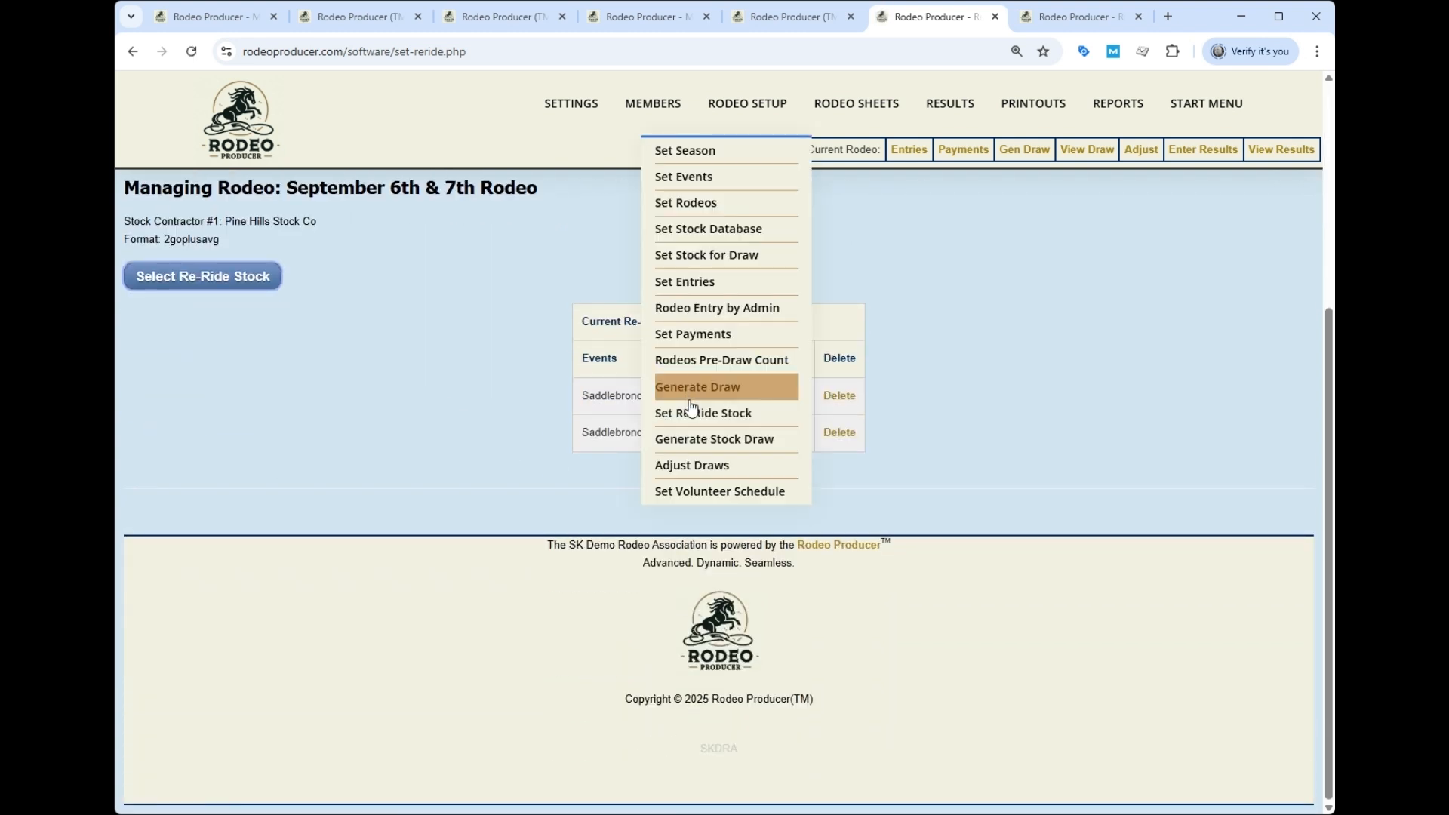
left_click(722, 440)
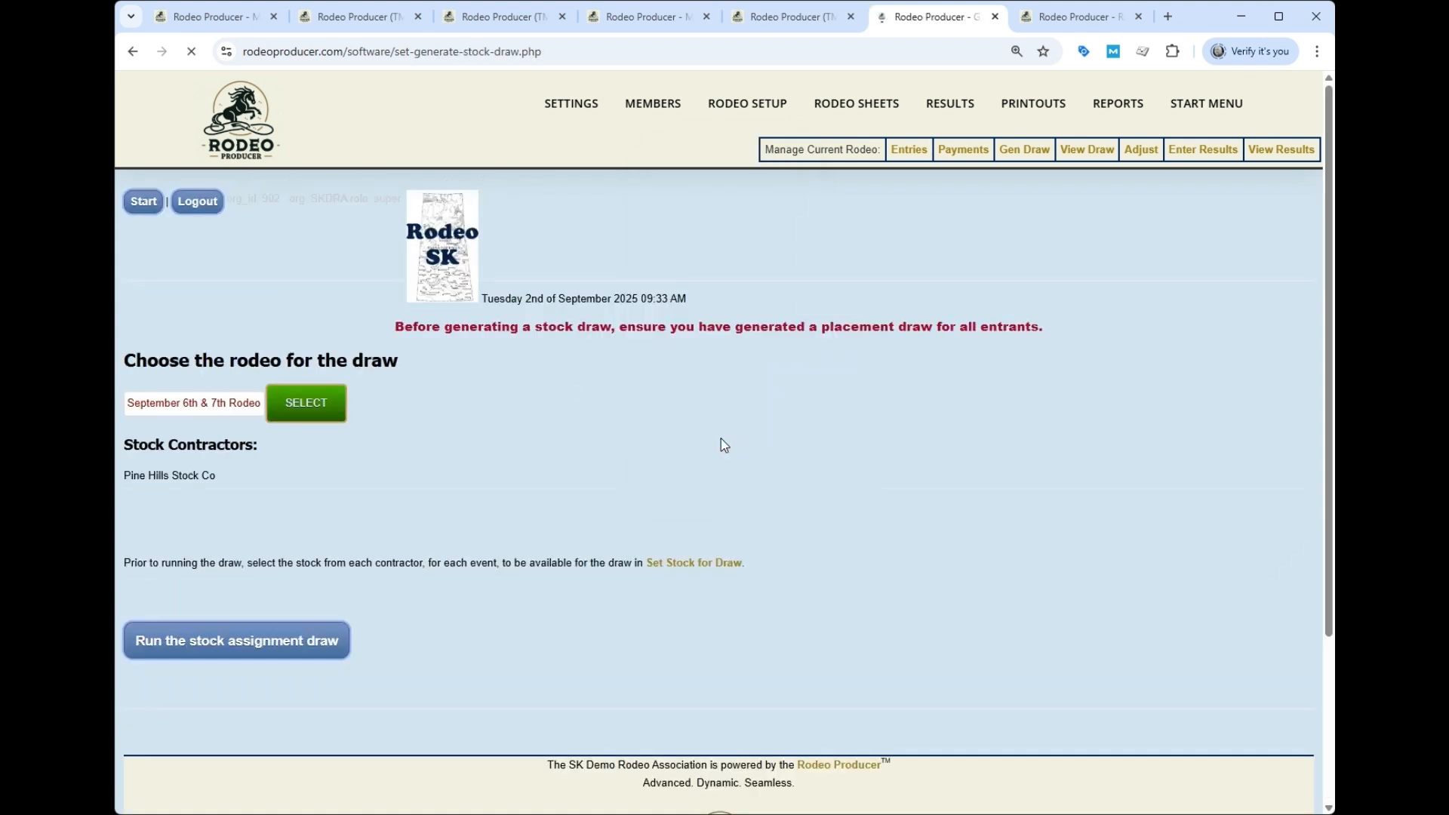
left_click(270, 407)
left_click(239, 645)
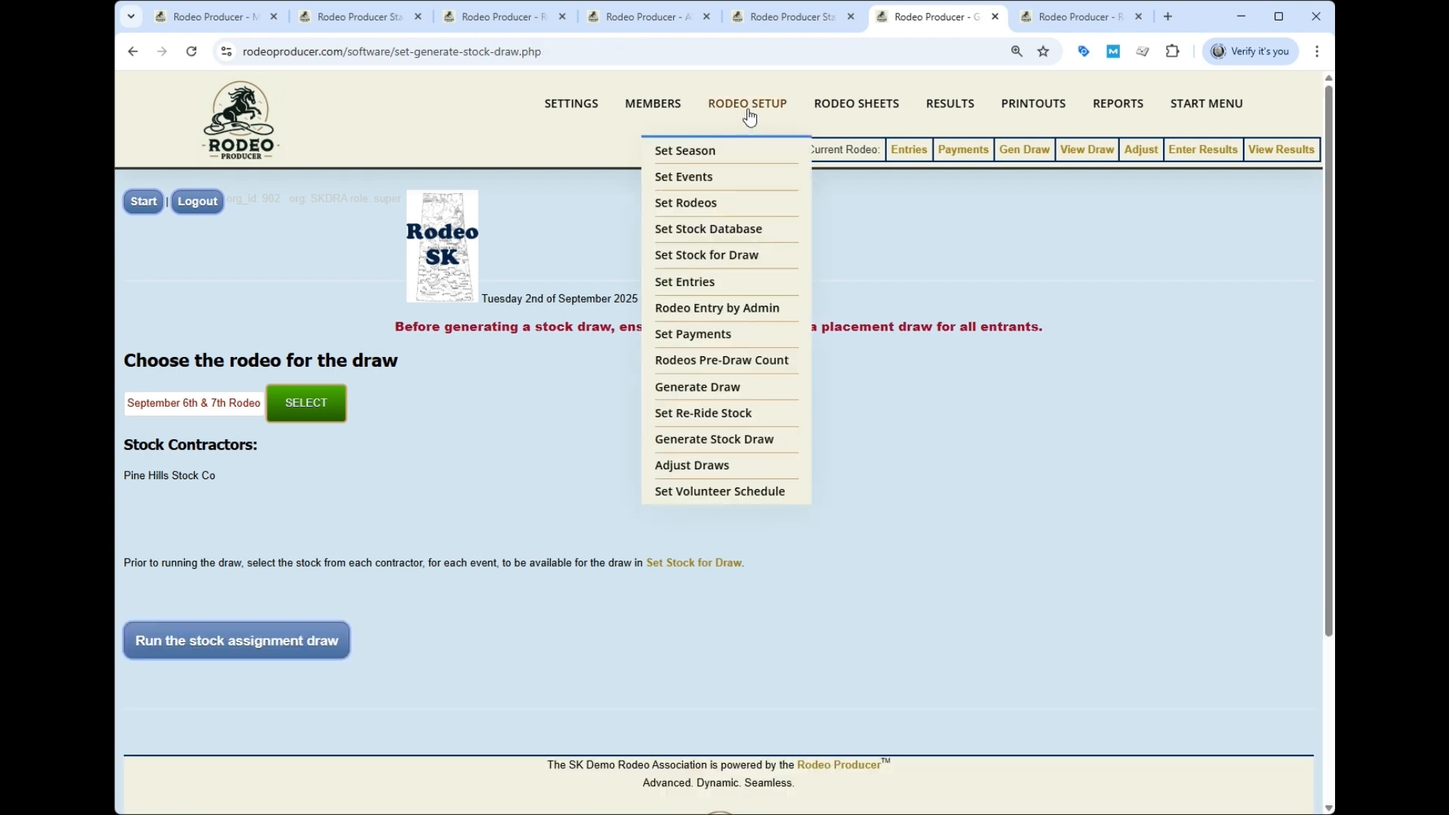
mouse_move(833, 113)
left_click(808, 183)
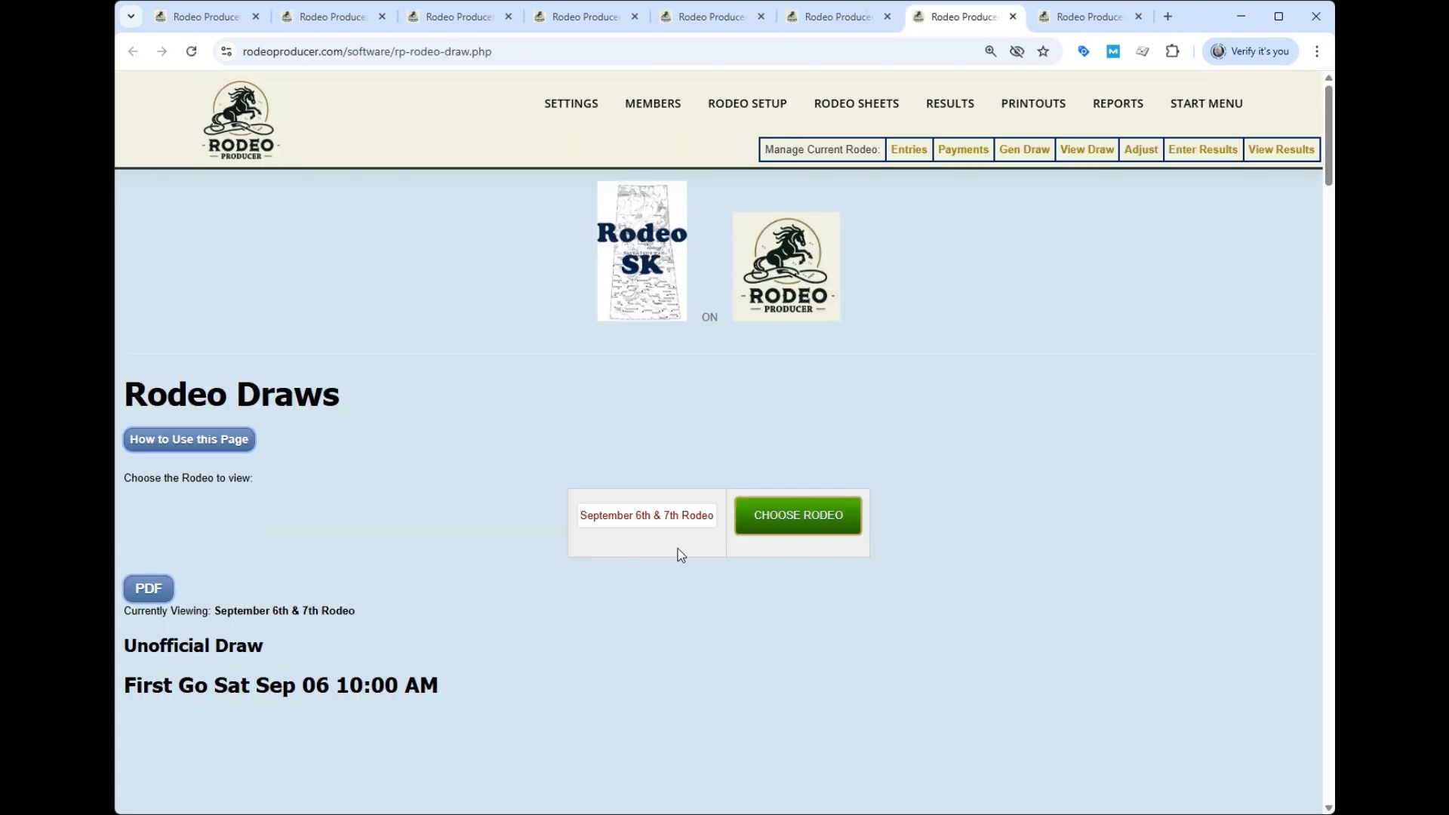
- Scroll through the First Go and Second Go tables checking each rider's assigned horse
scroll(845, 523, "down", 8)
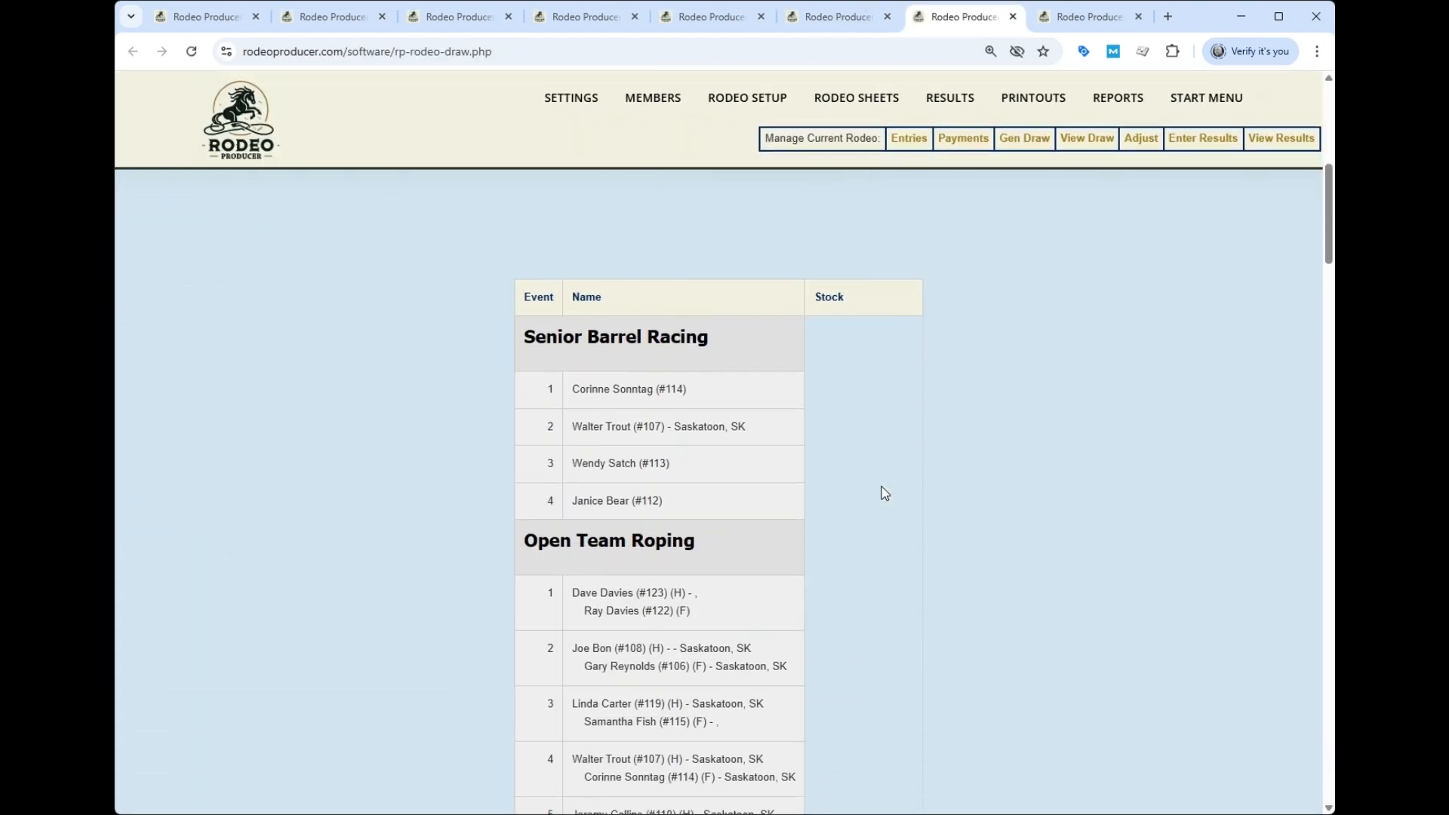
scroll(884, 492, "down", 1)
scroll(885, 375, "up", 3)
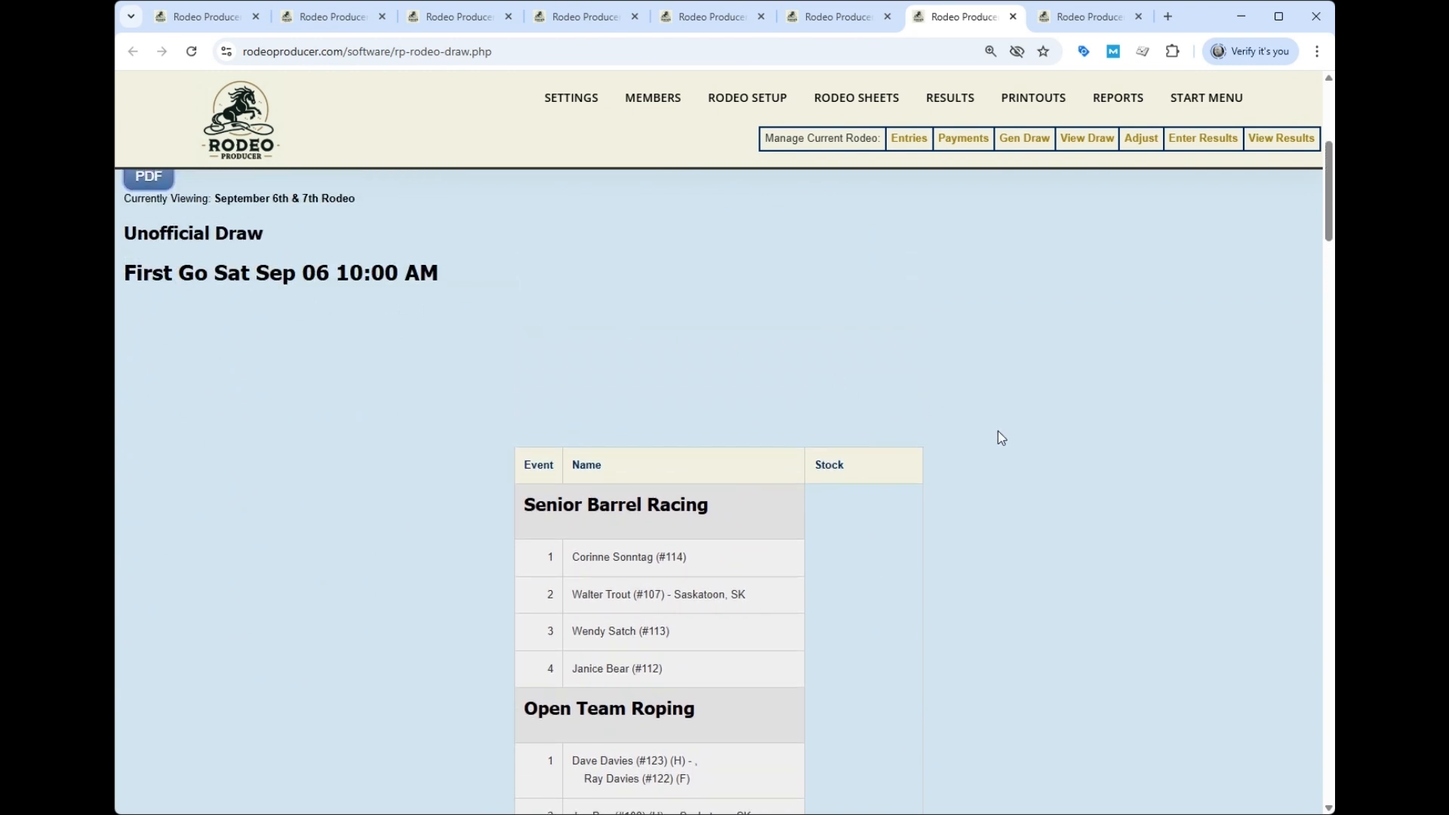
scroll(1003, 445, "down", 2)
scroll(1003, 444, "down", 1)
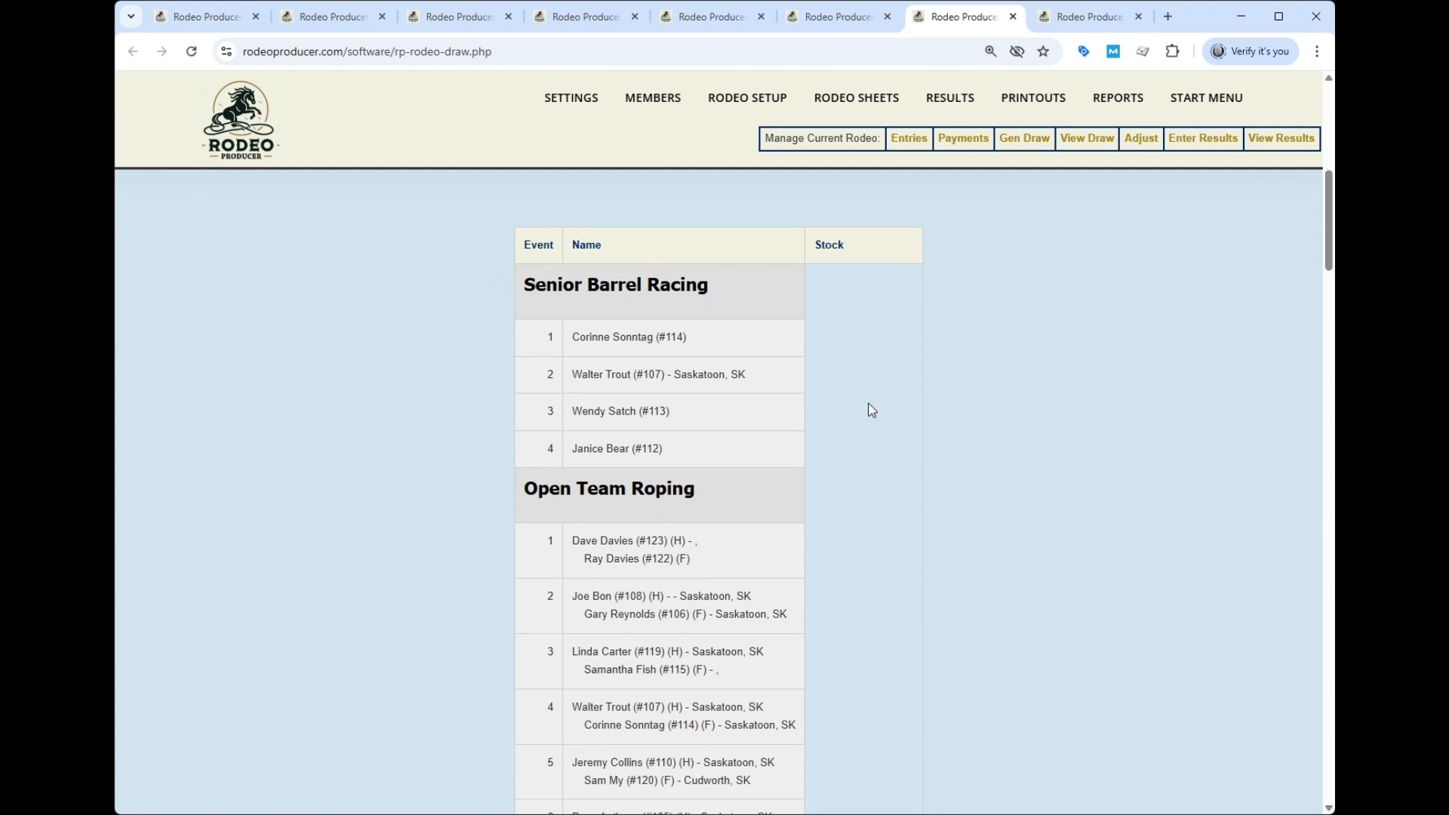
scroll(868, 409, "down", 2)
scroll(870, 410, "down", 8)
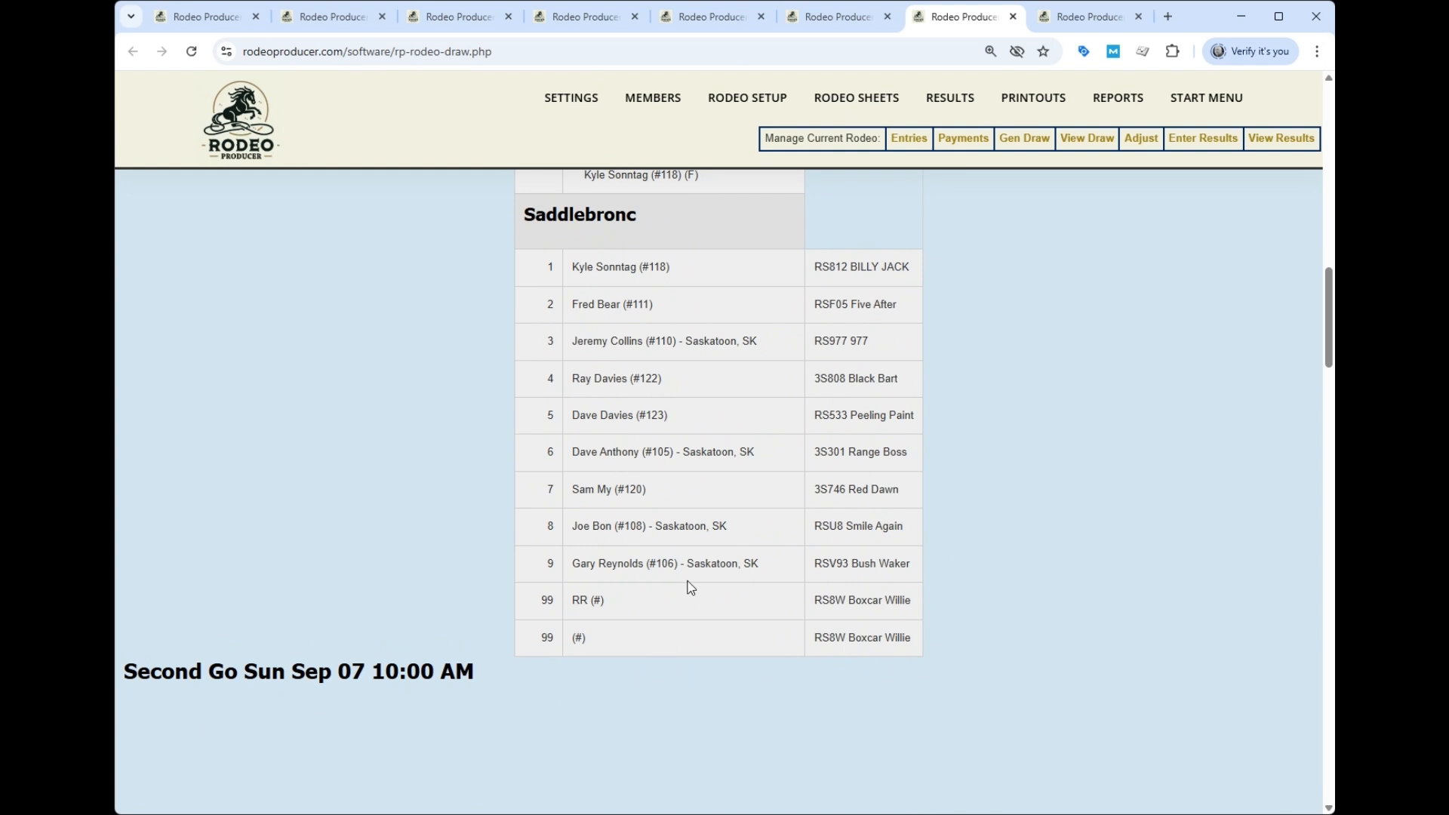
scroll(688, 588, "down", 7)
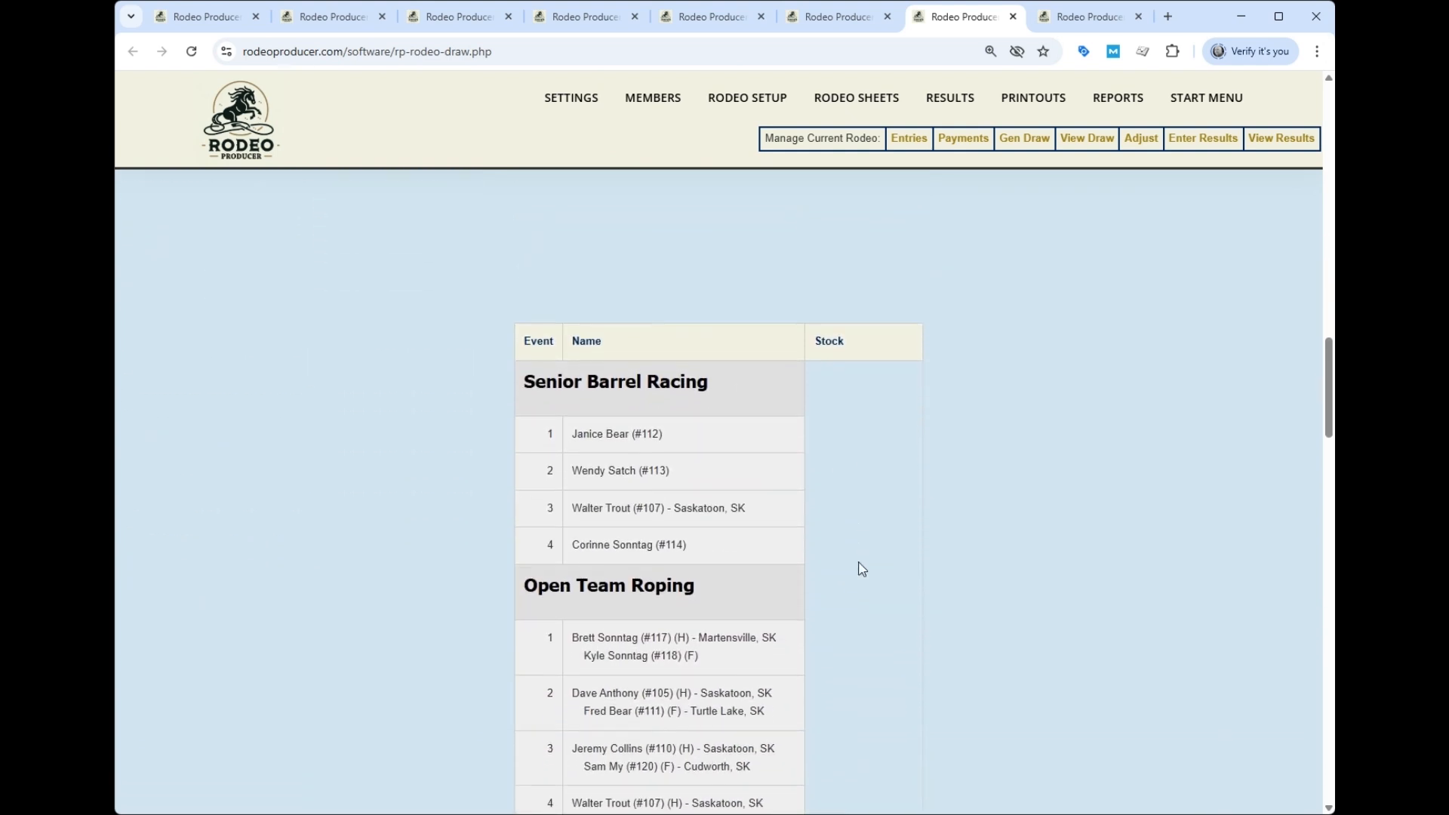
scroll(912, 570, "down", 9)
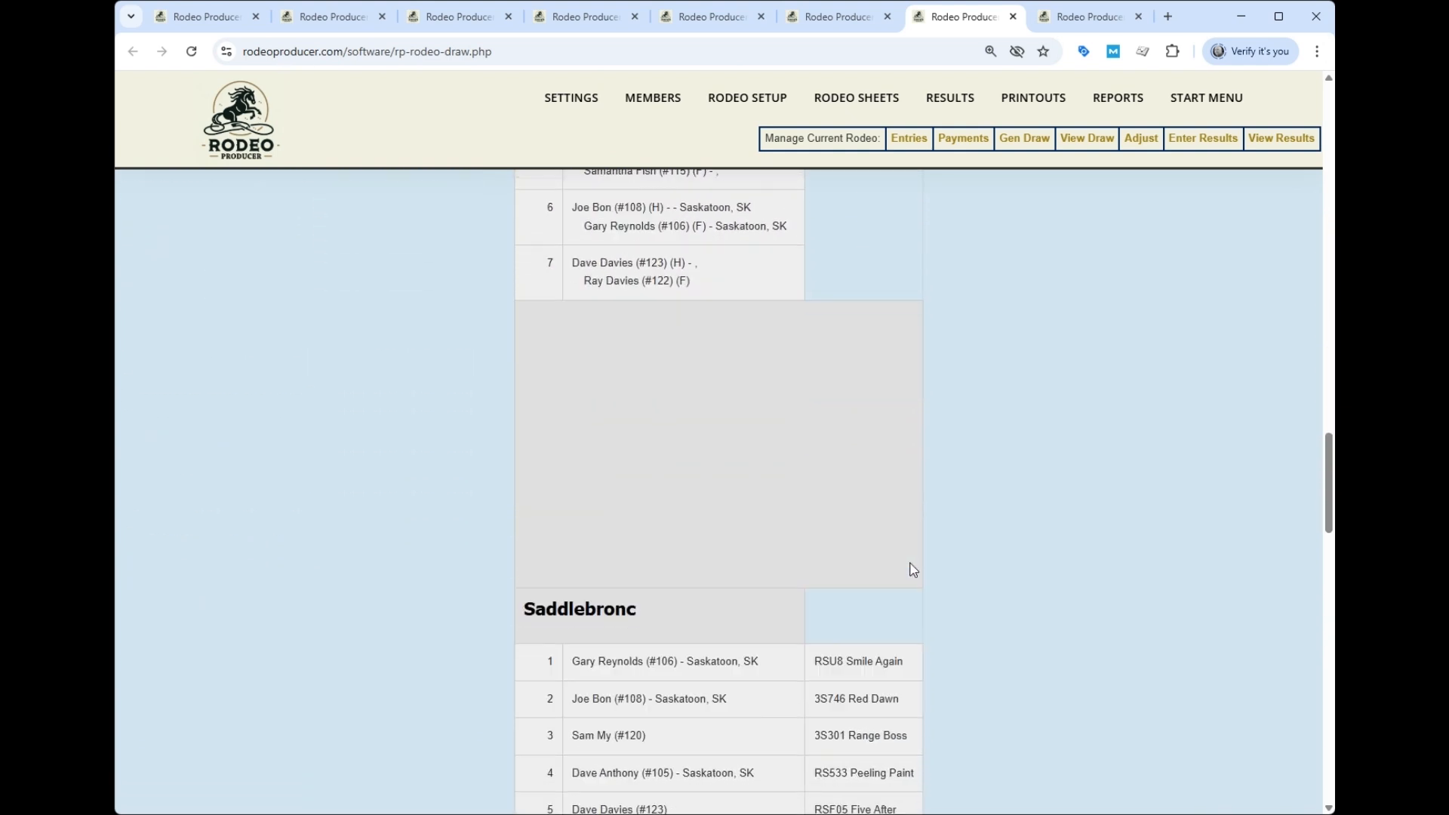
scroll(913, 570, "down", 2)
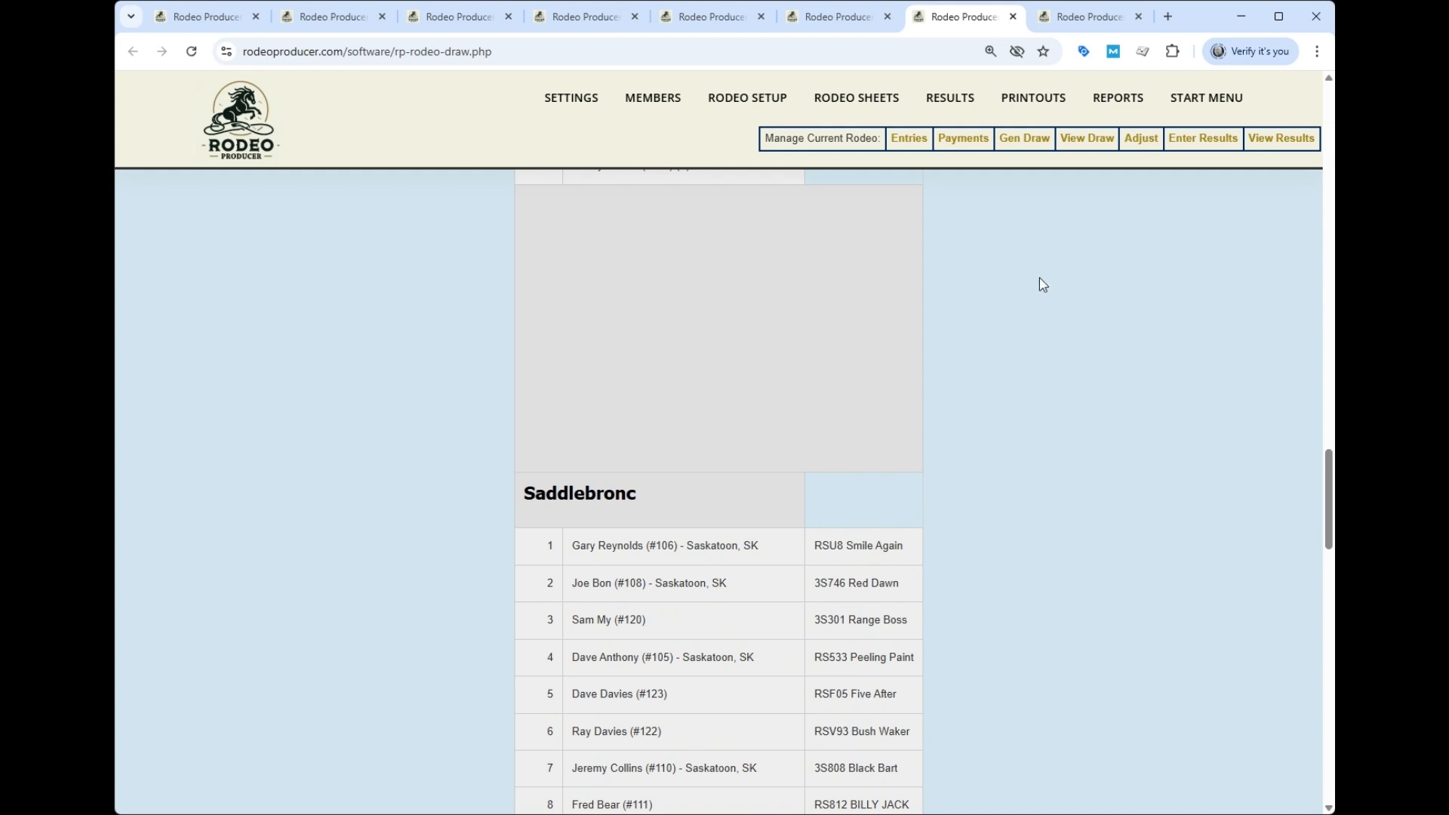
mouse_move(736, 102)
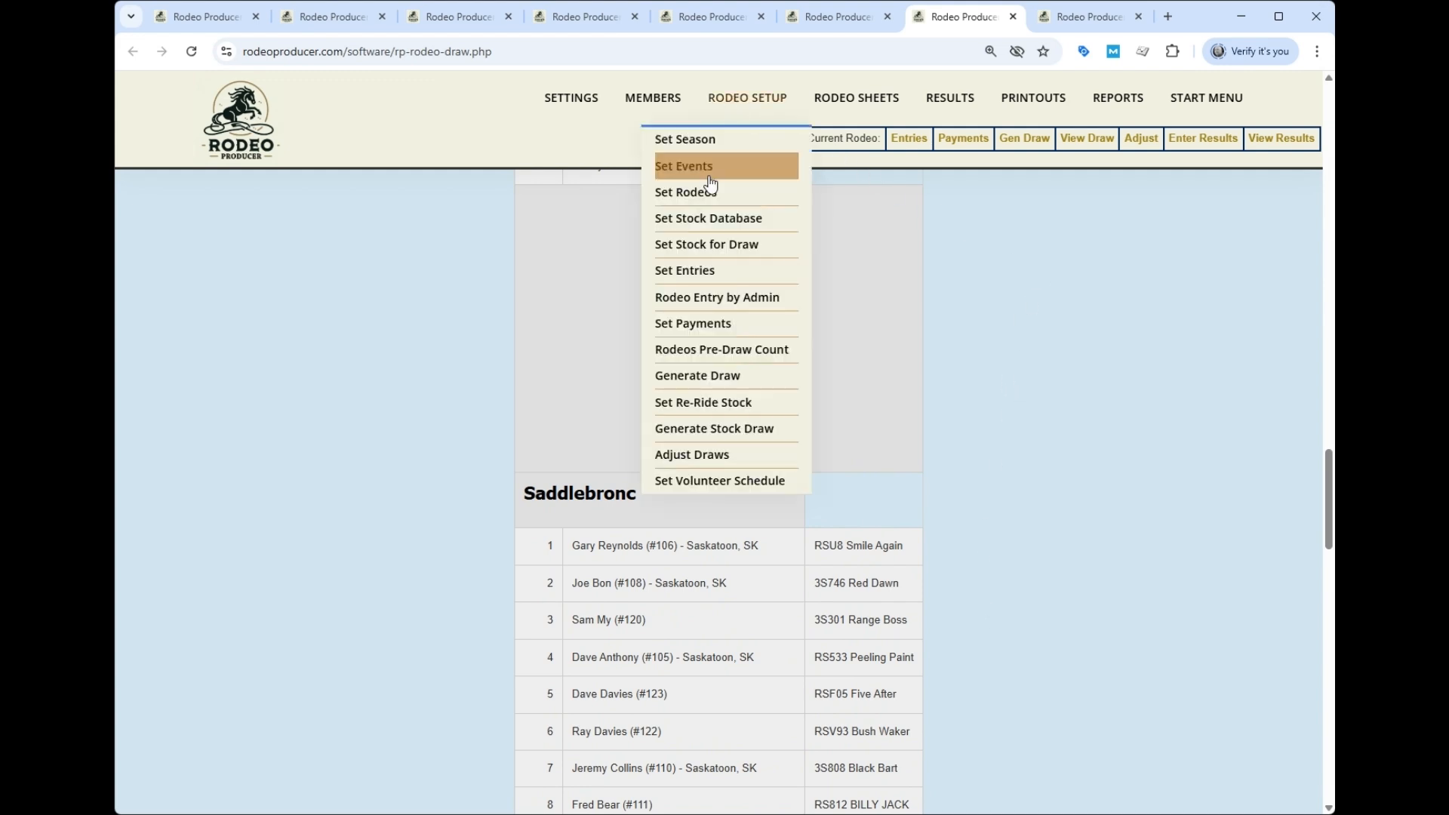
- Edit the September 6th & 7th Rodeo settings and check Mark Draw Official
left_click(683, 455)
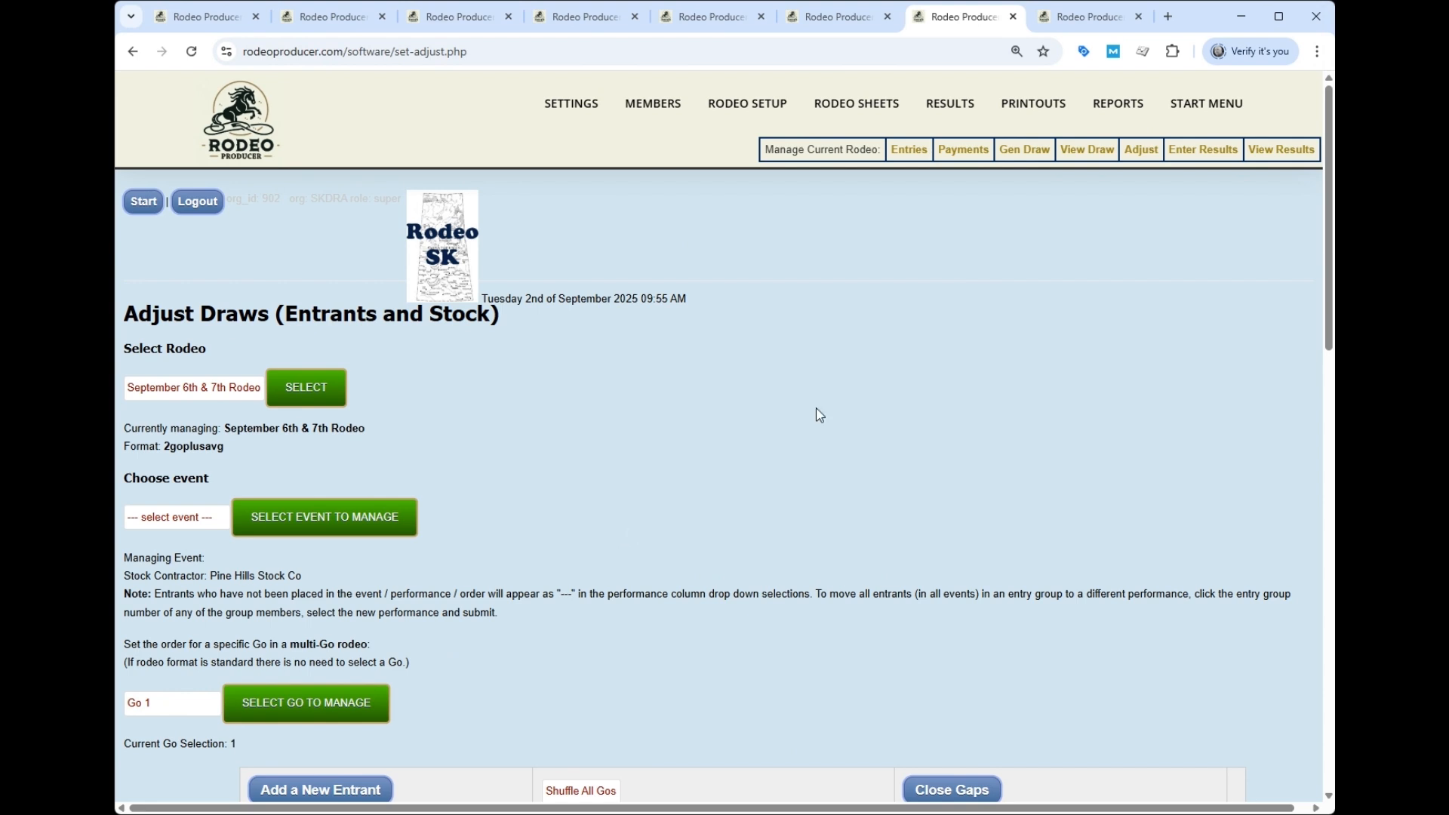
mouse_move(720, 105)
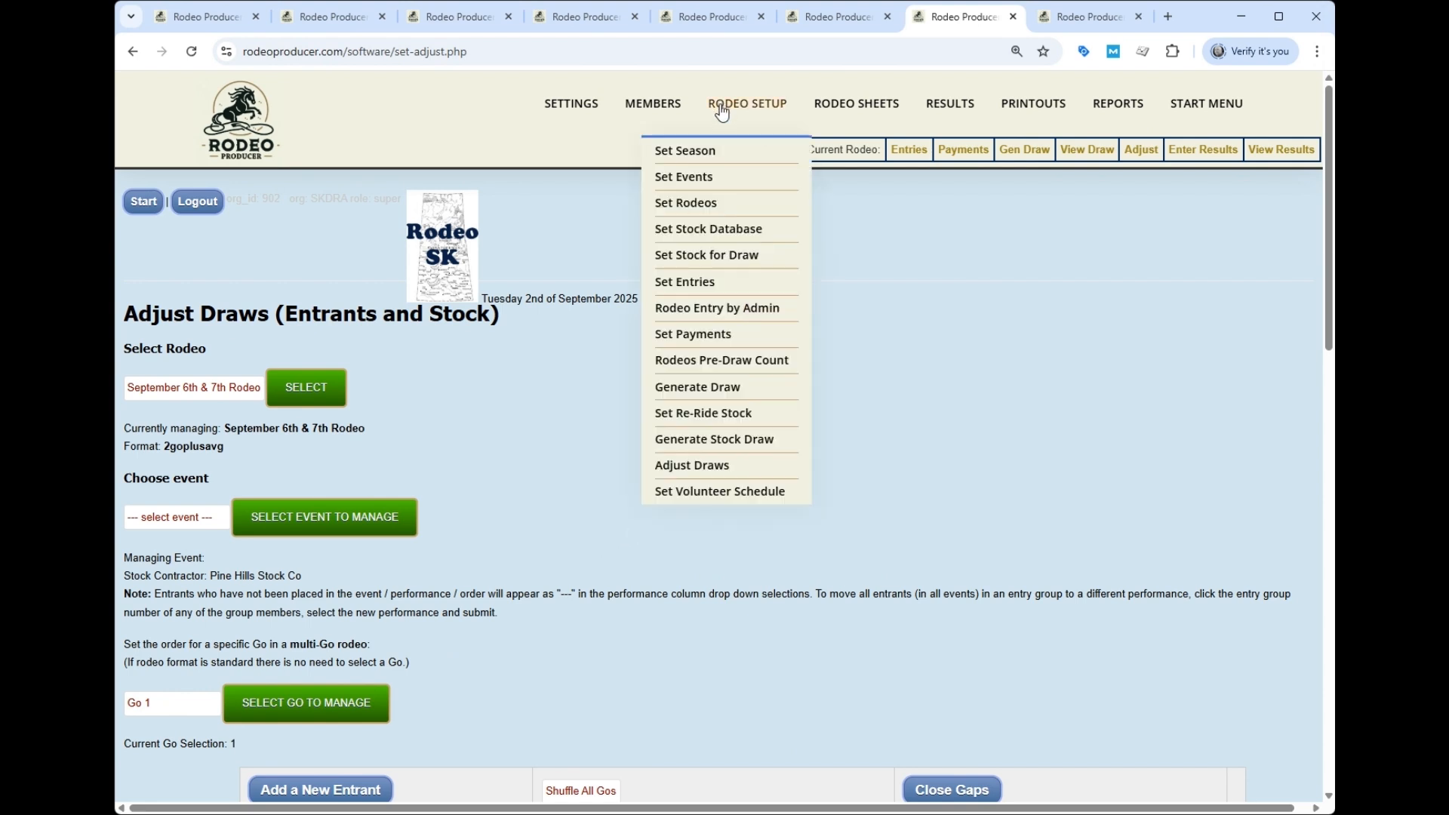
left_click(717, 205)
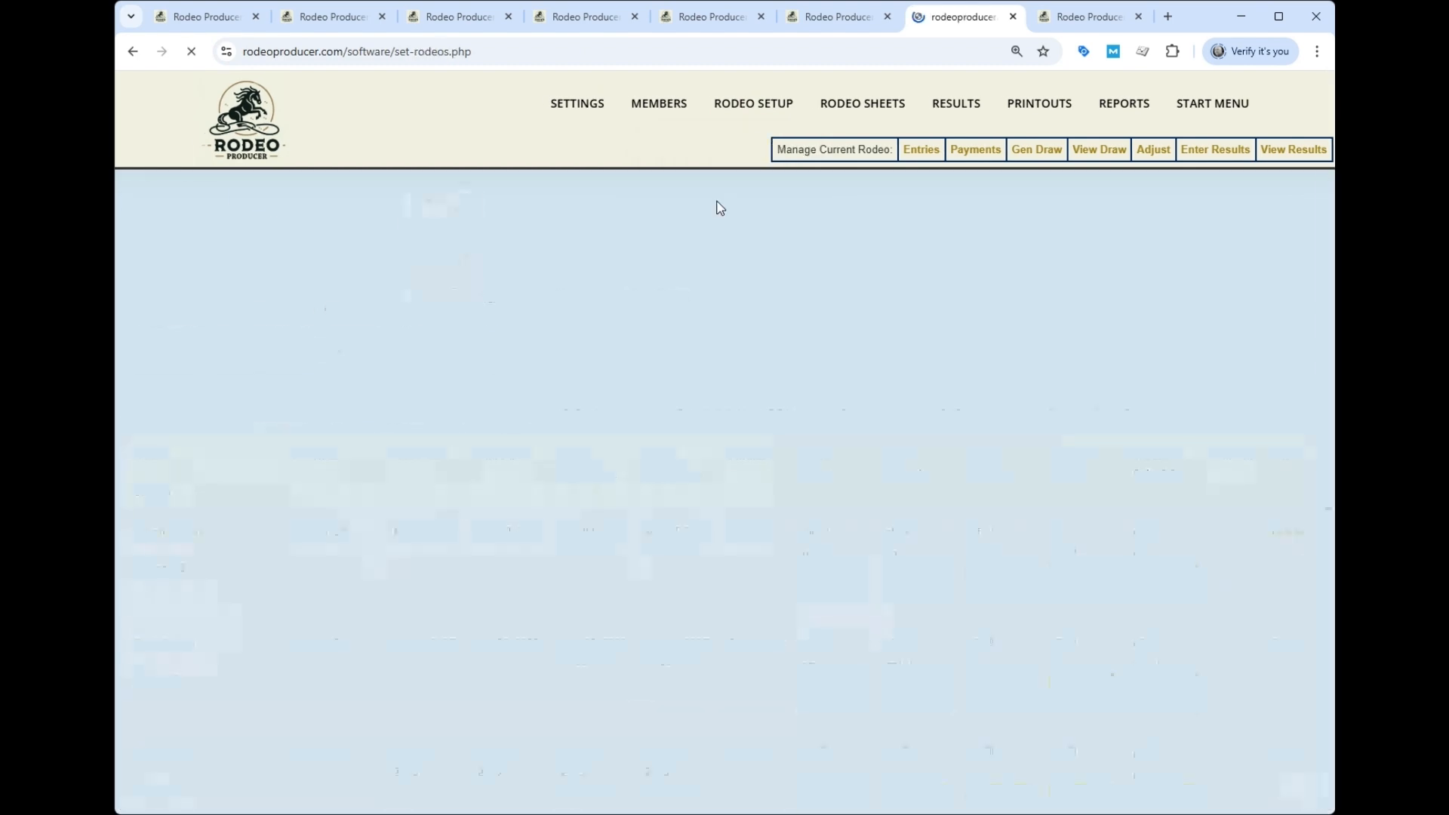
scroll(263, 651, "down", 3)
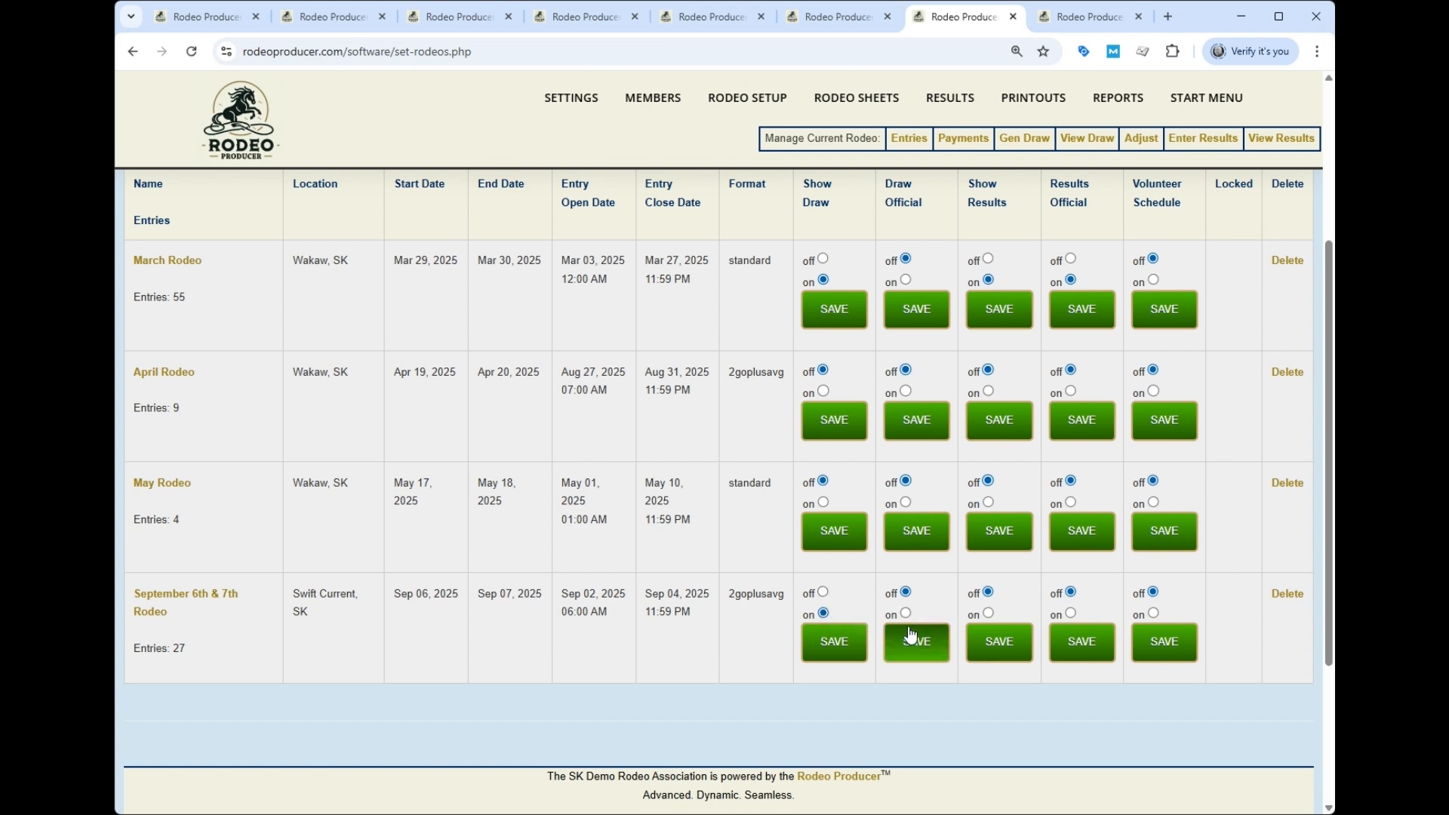
left_click(201, 598)
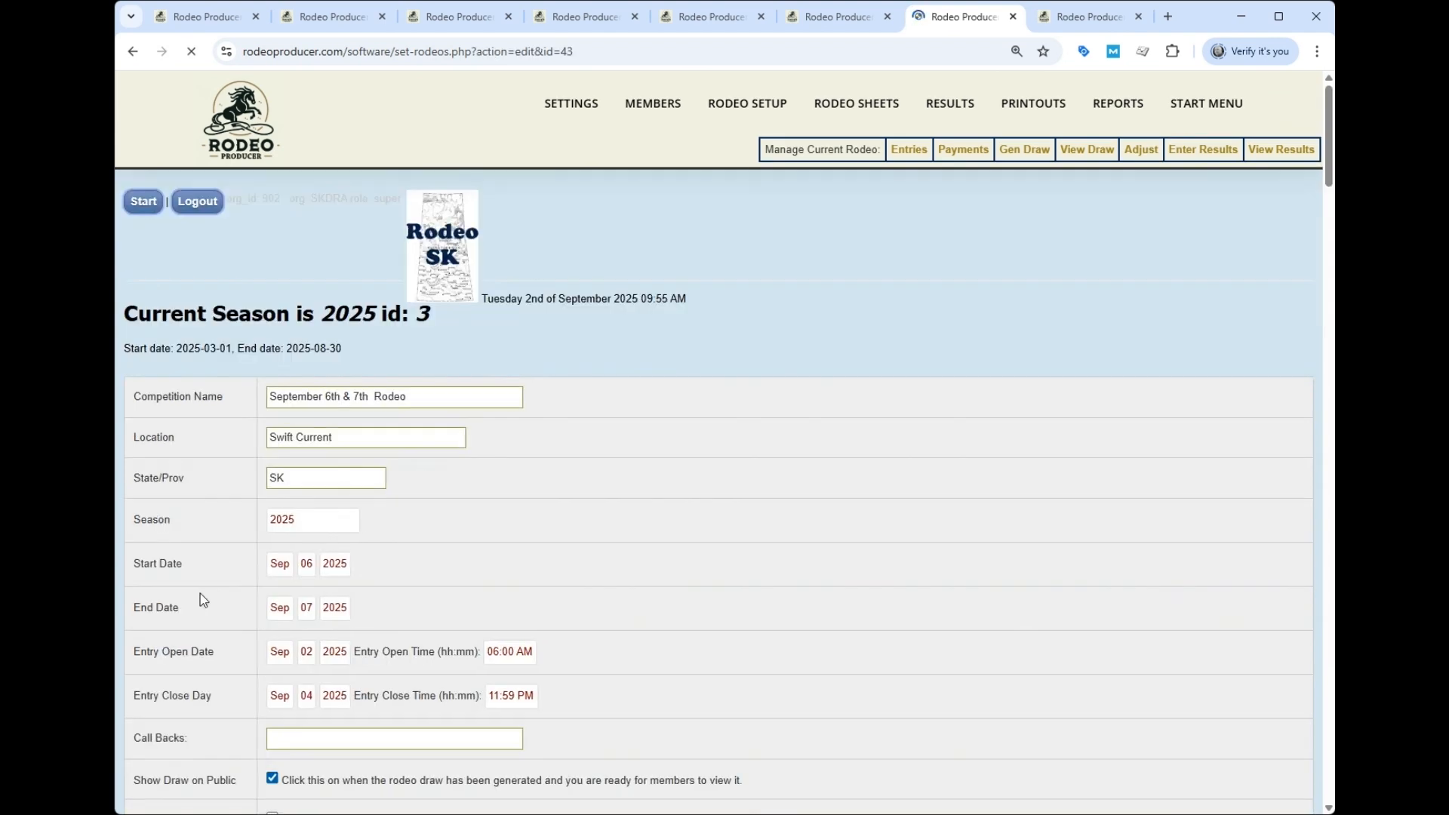
scroll(636, 495, "down", 4)
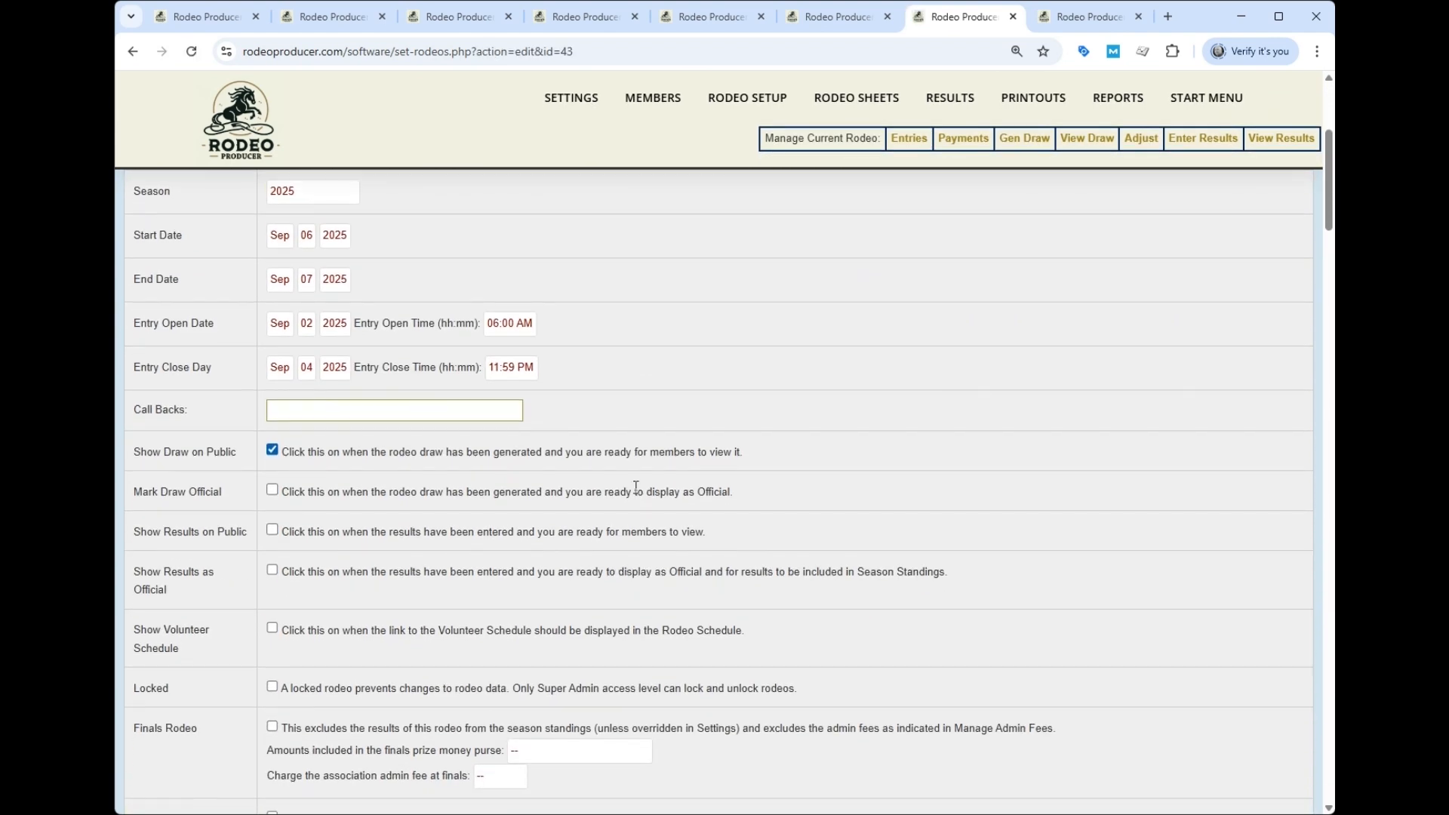
left_click(272, 490)
scroll(367, 476, "down", 5)
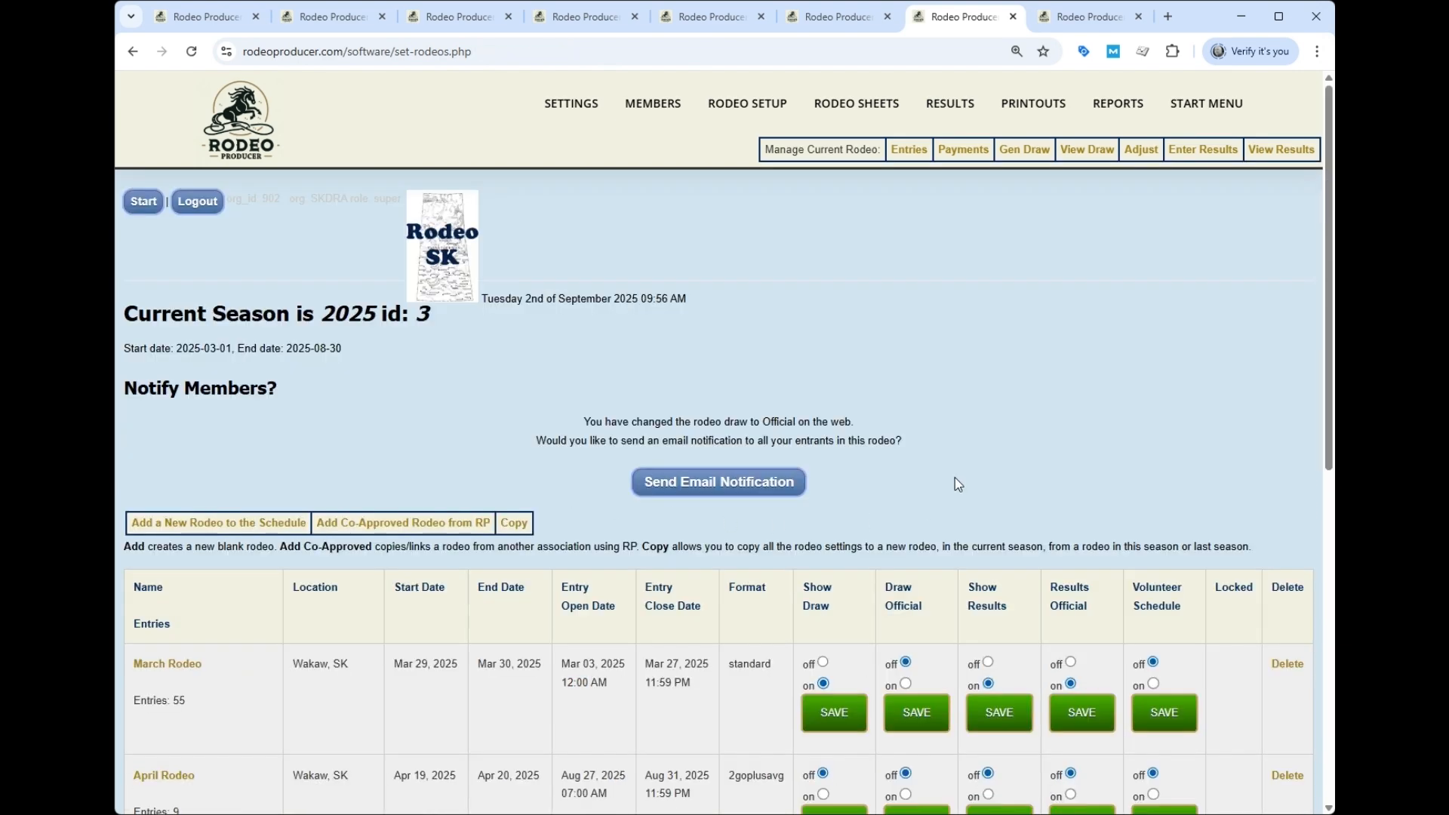
scroll(1032, 396, "down", 1)
scroll(938, 394, "down", 3)
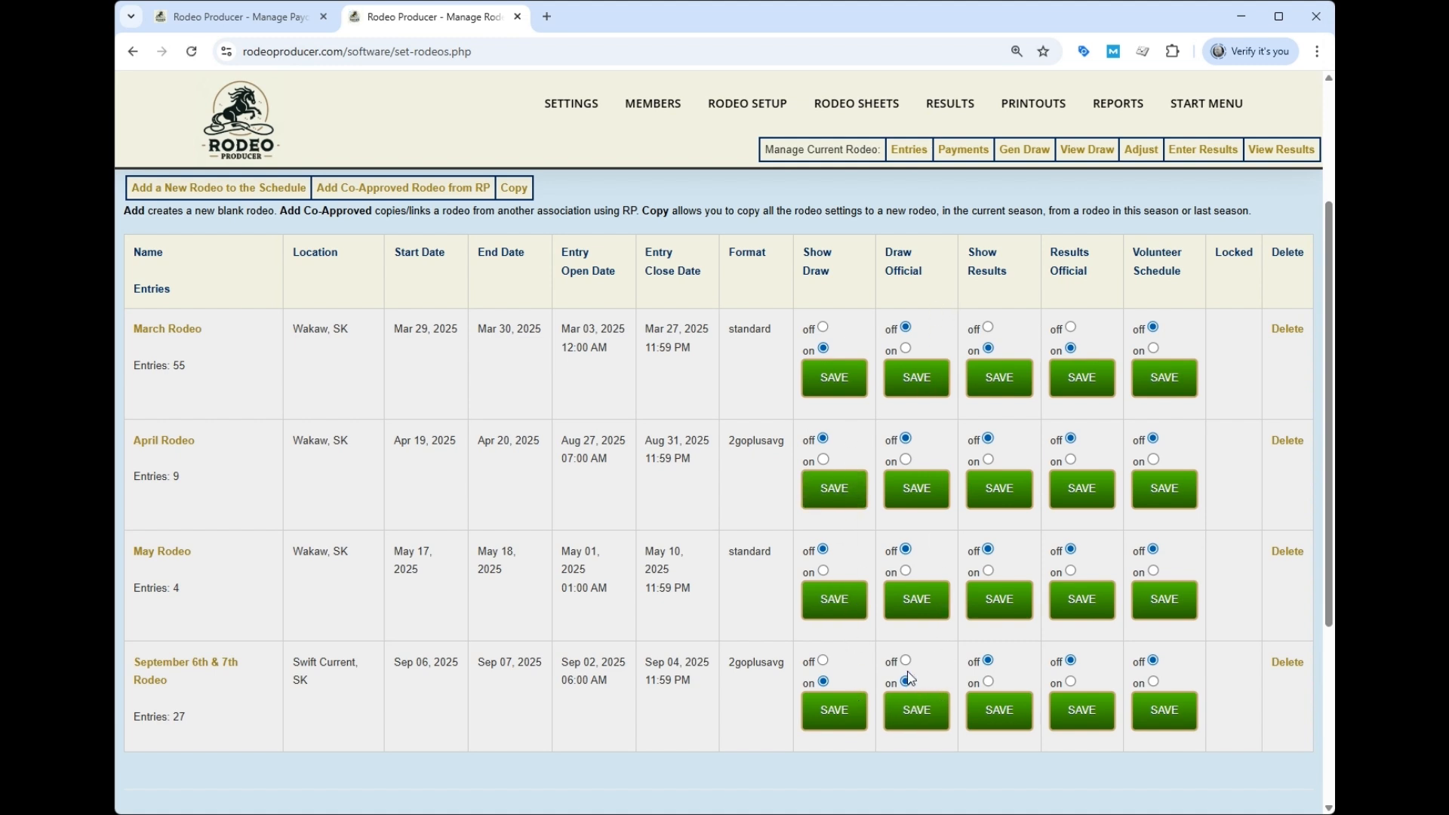
mouse_move(826, 130)
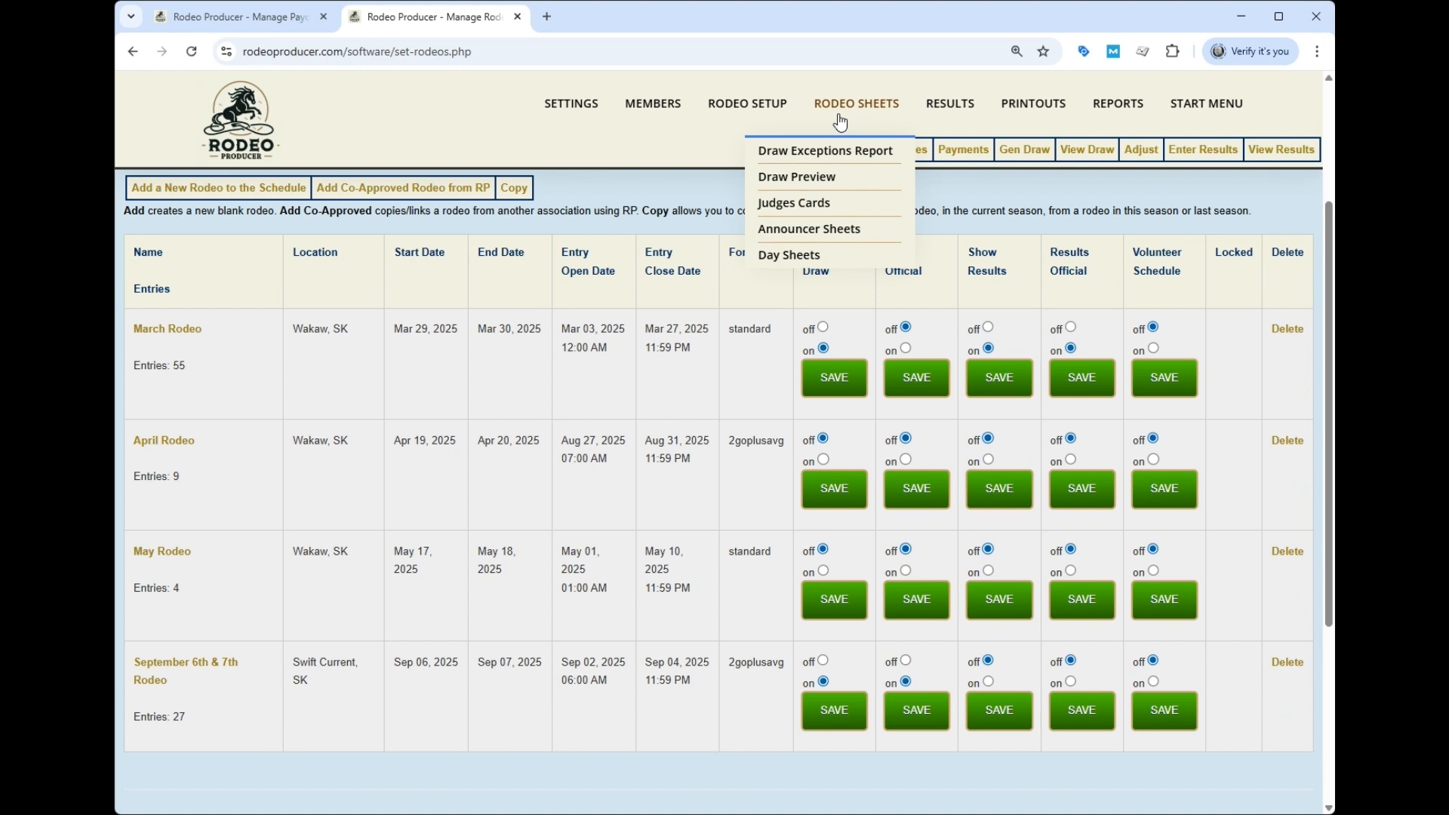
- On the Judges Cards page, choose 'Generate PDFs for all Gos, all Events'
left_click(792, 204)
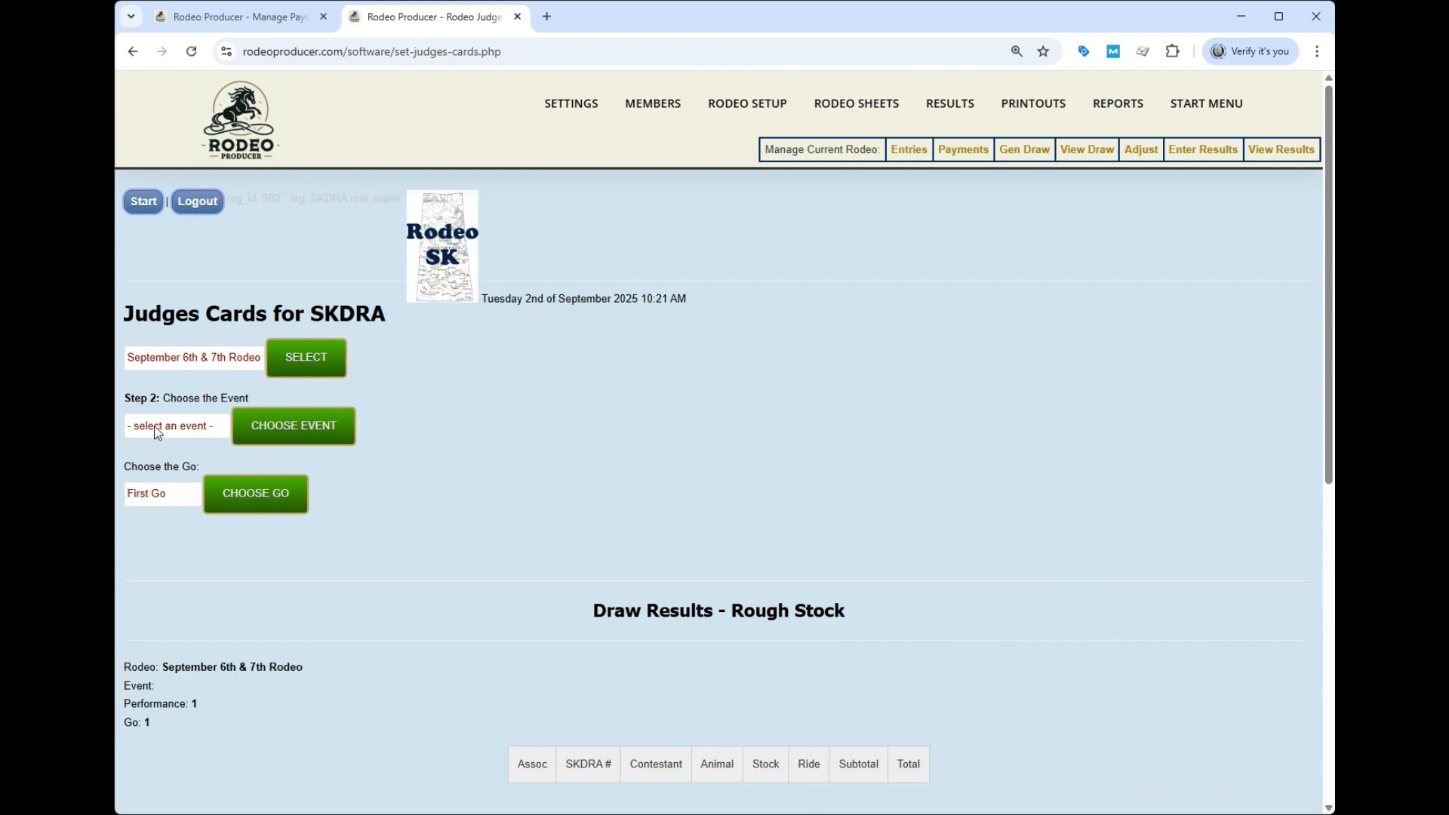
scroll(196, 475, "down", 7)
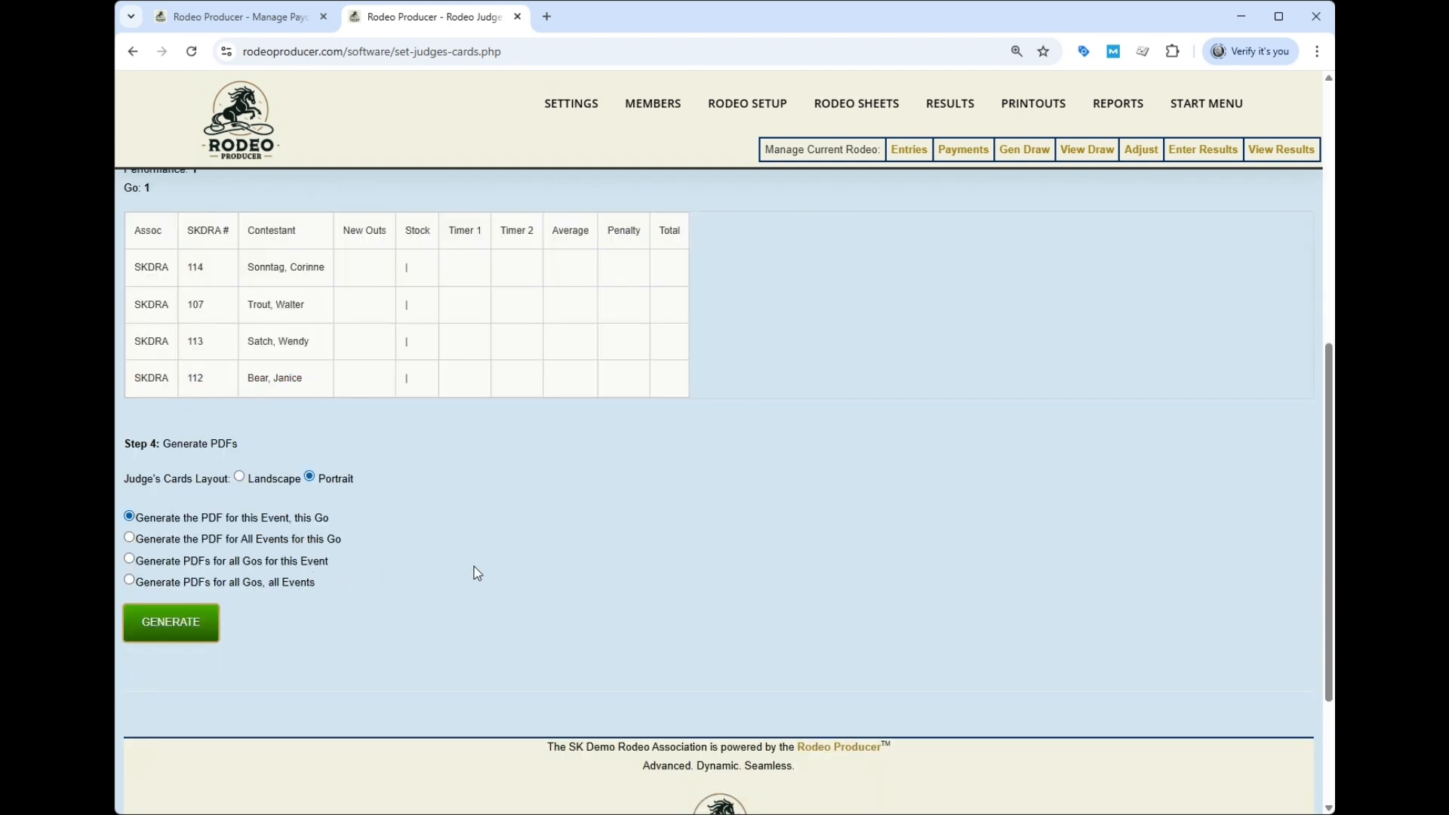
scroll(367, 481, "down", 1)
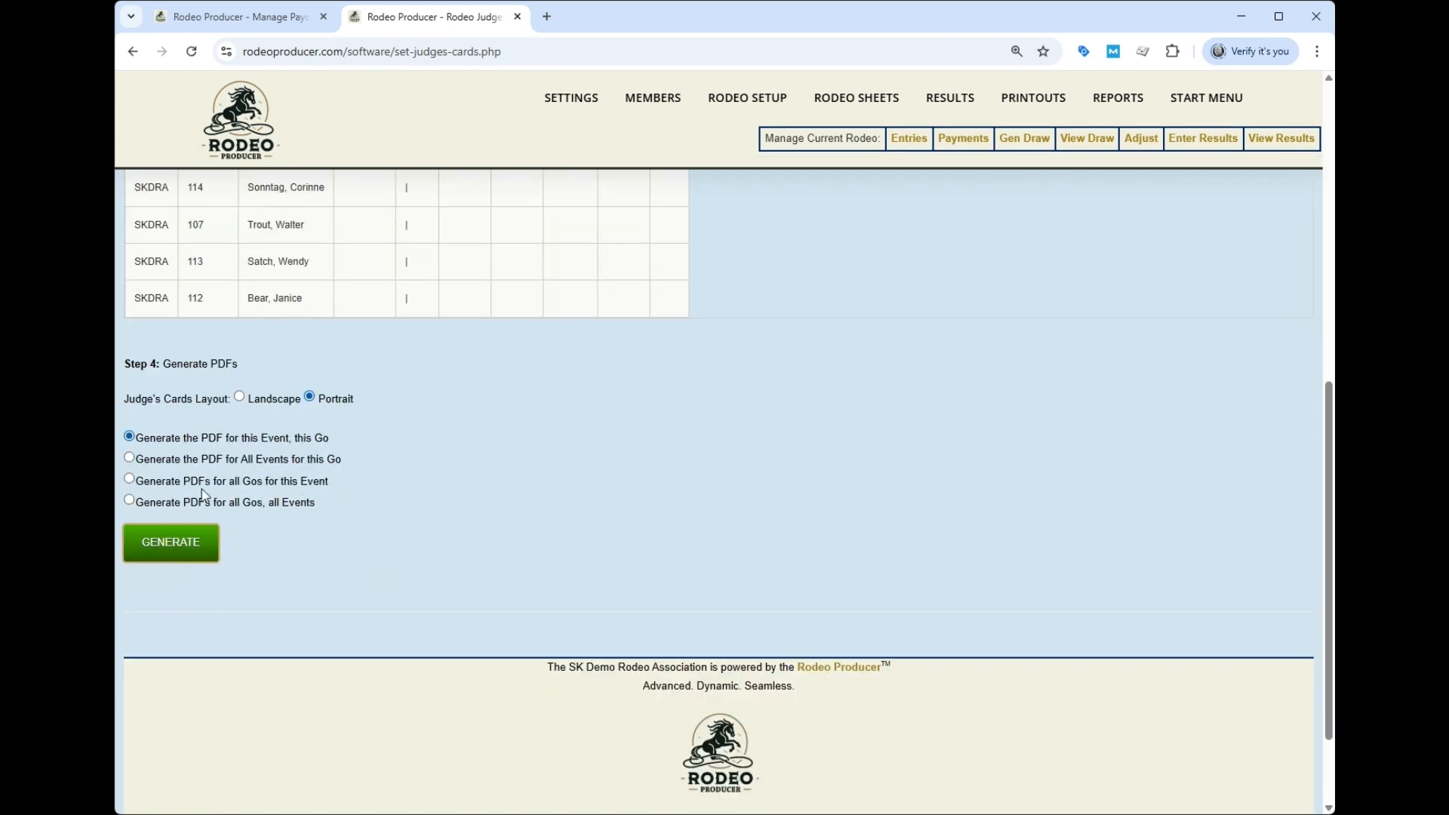
left_click(129, 500)
- Open the Announcer Sheets, then view the Day Sheets for the September 6th & 7th Rodeo
mouse_move(856, 97)
left_click(815, 222)
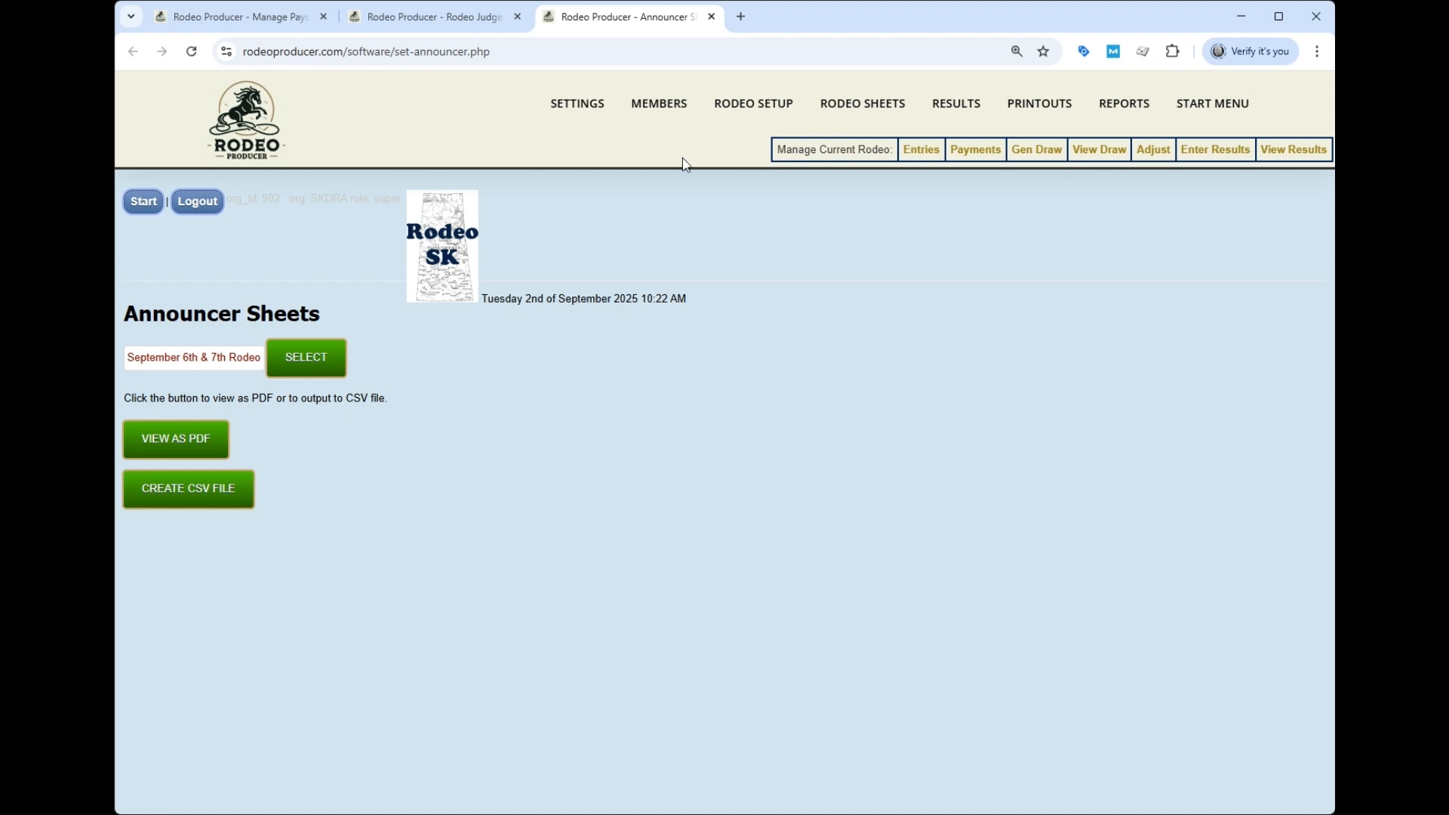
mouse_move(862, 103)
left_click(785, 266)
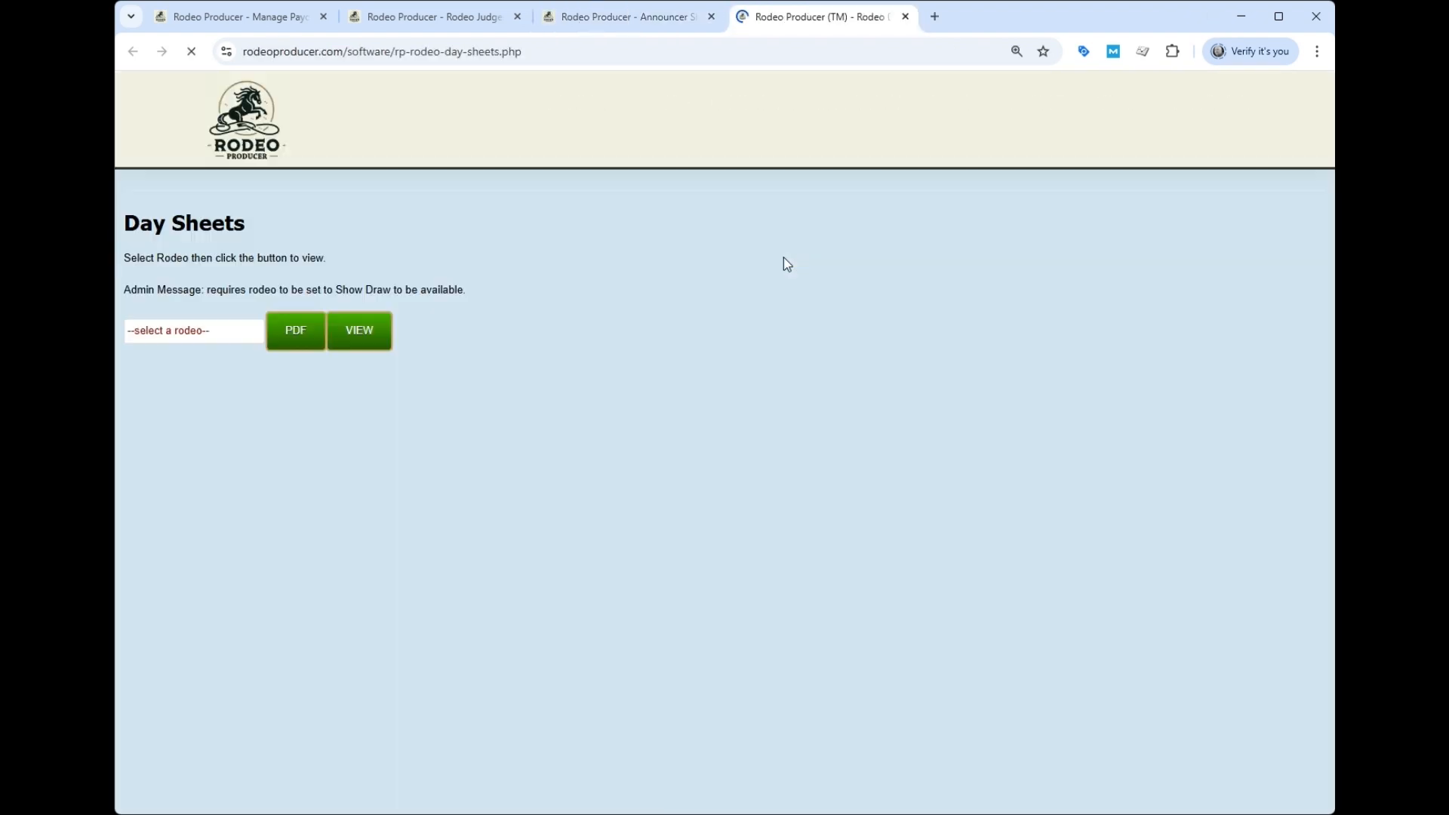
left_click(211, 401)
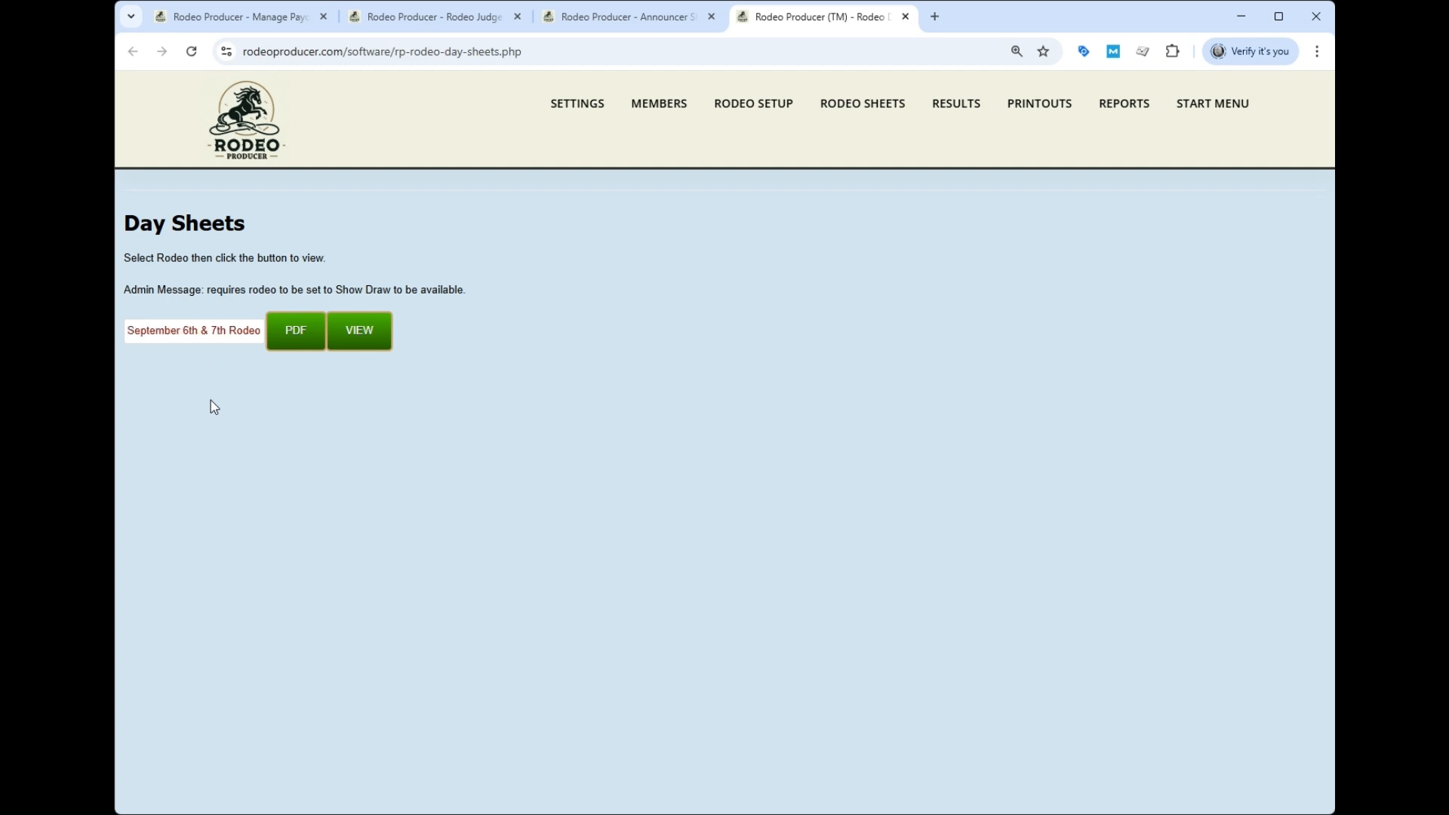
left_click(371, 335)
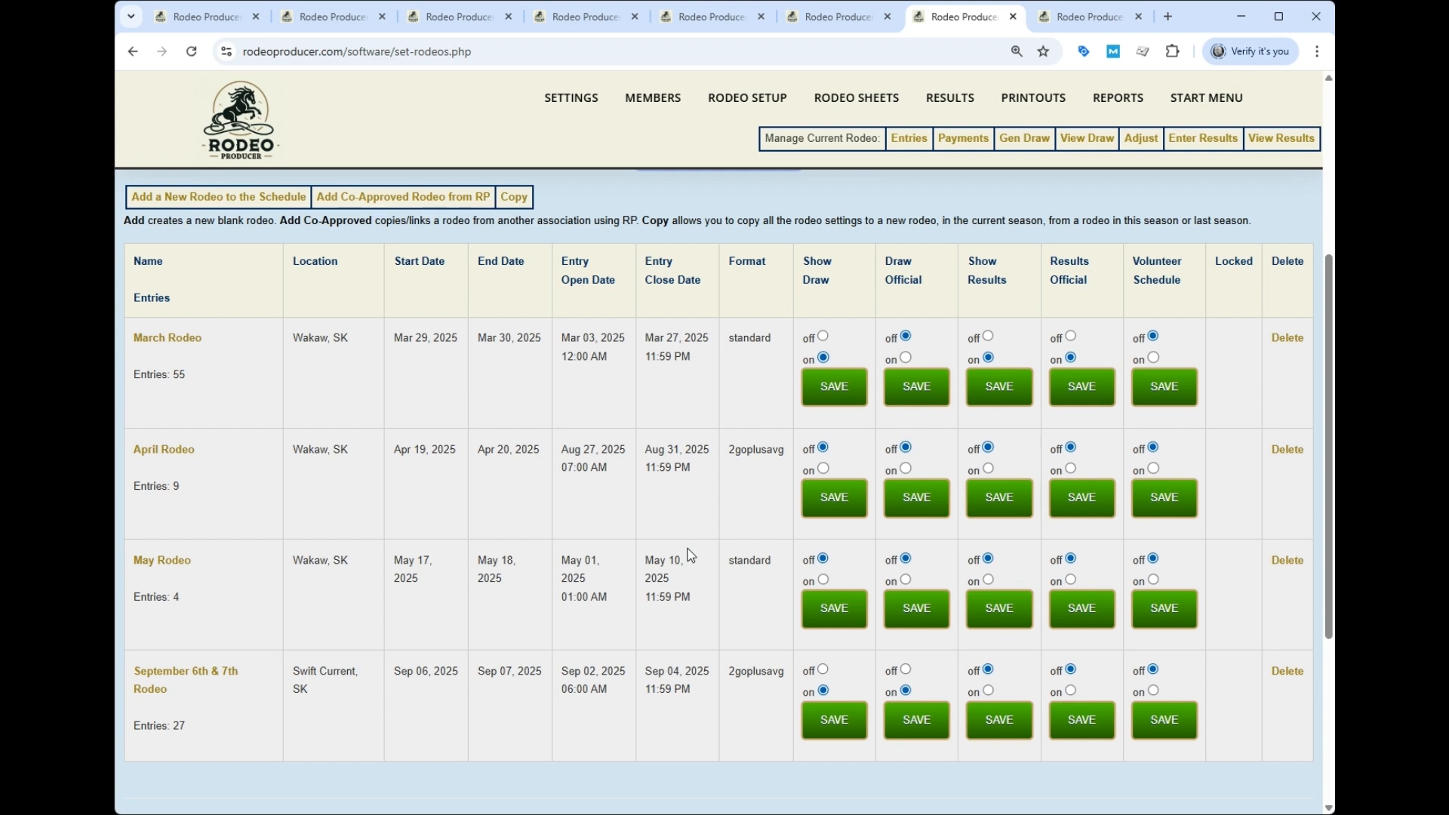
- In Enter Results, set Calculate Average to No and apply it
mouse_move(947, 102)
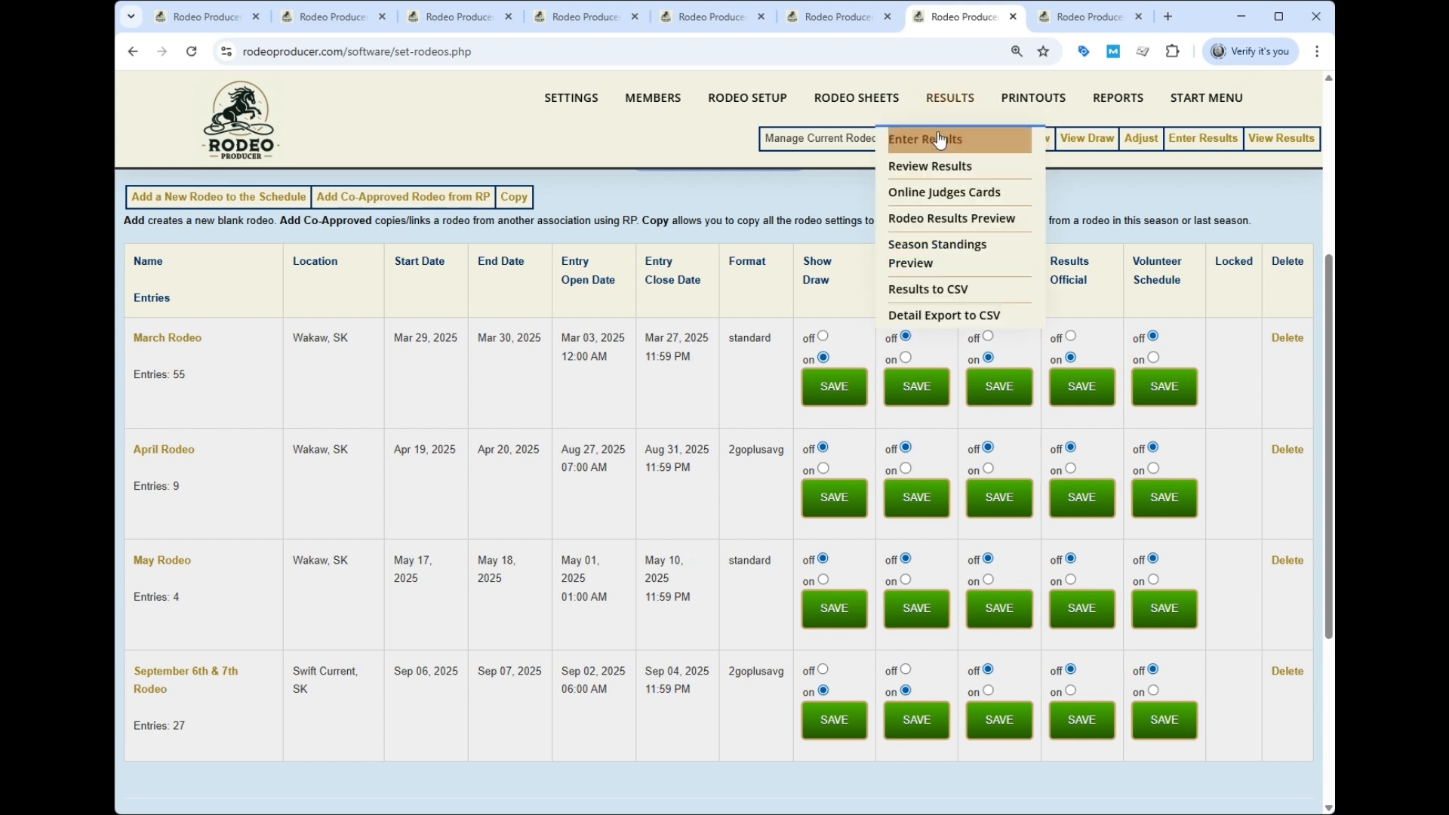
left_click(940, 143)
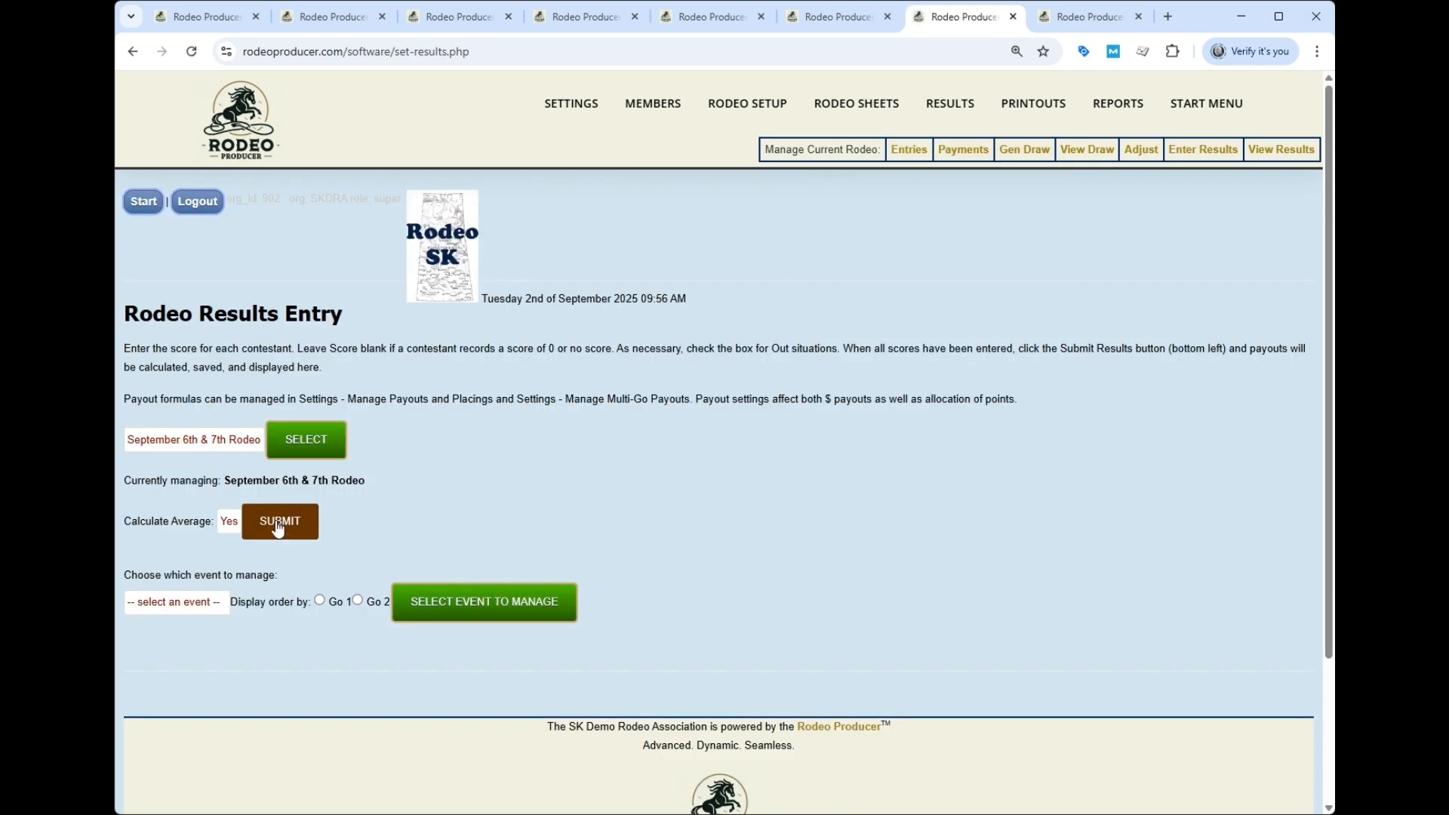
left_click(229, 528)
left_click(233, 571)
left_click(270, 536)
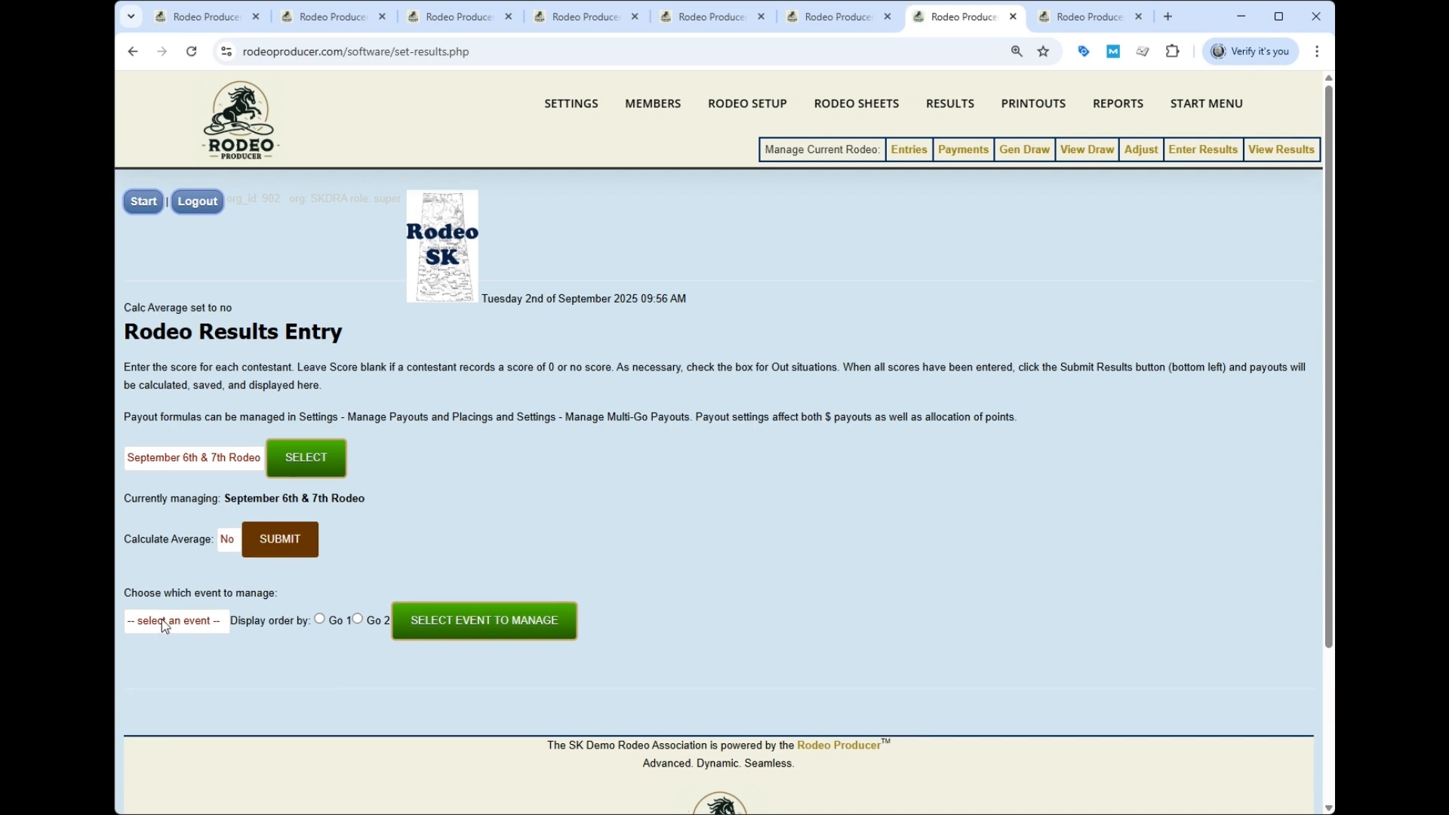
- Load Senior Barrel Racing and submit its times to calculate payouts
left_click(189, 666)
left_click(446, 631)
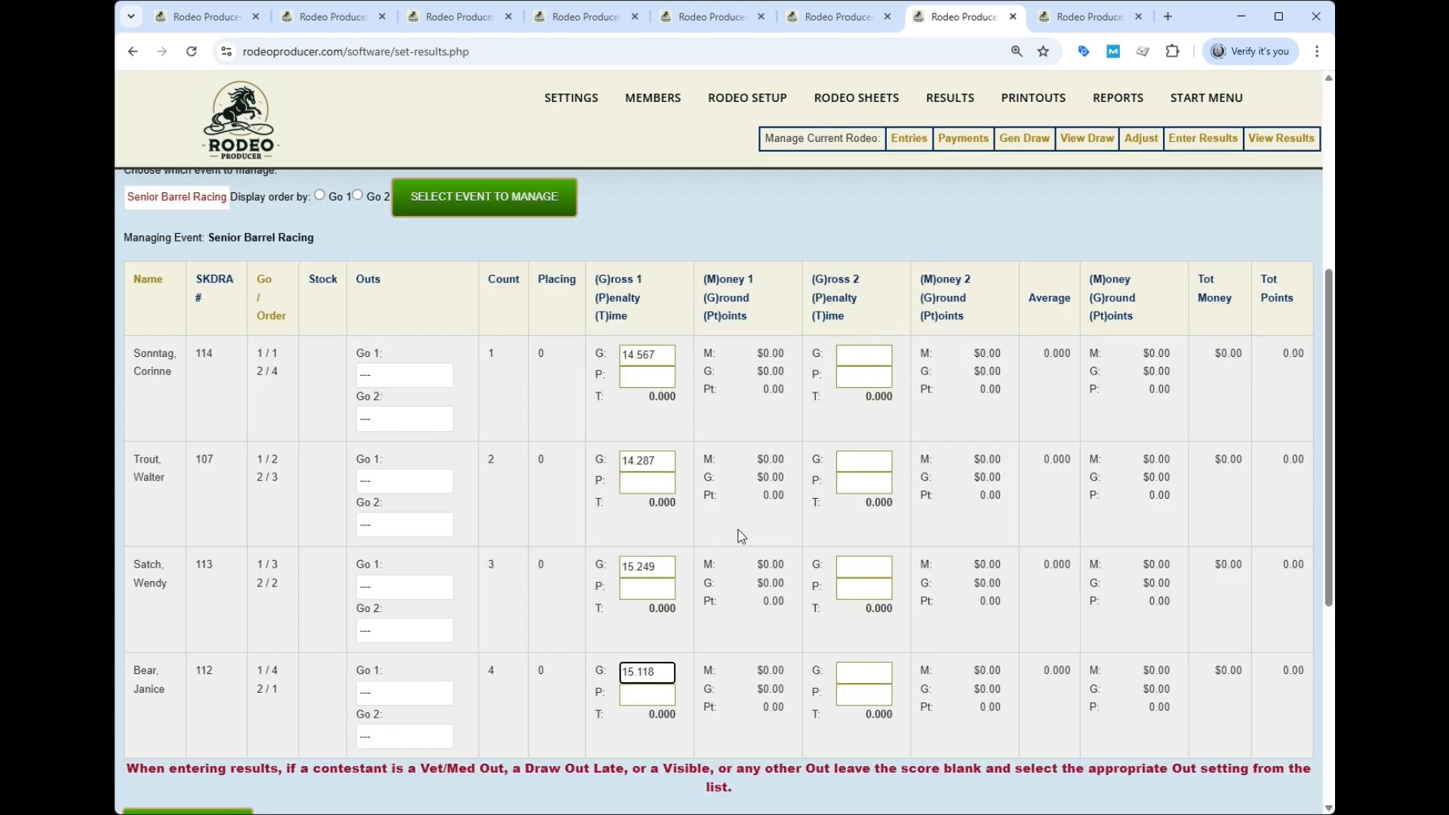
scroll(731, 510, "down", 3)
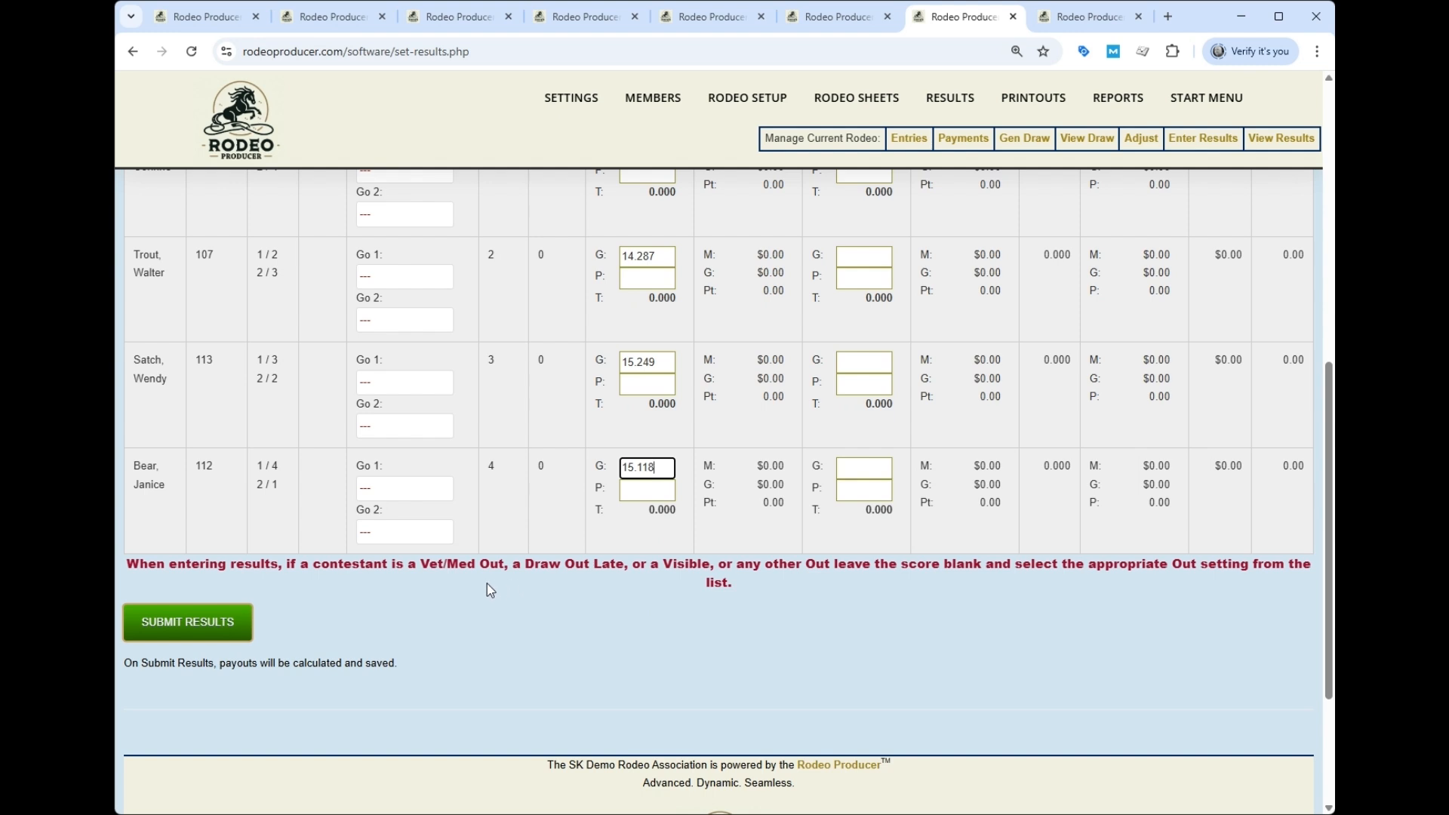
left_click(215, 628)
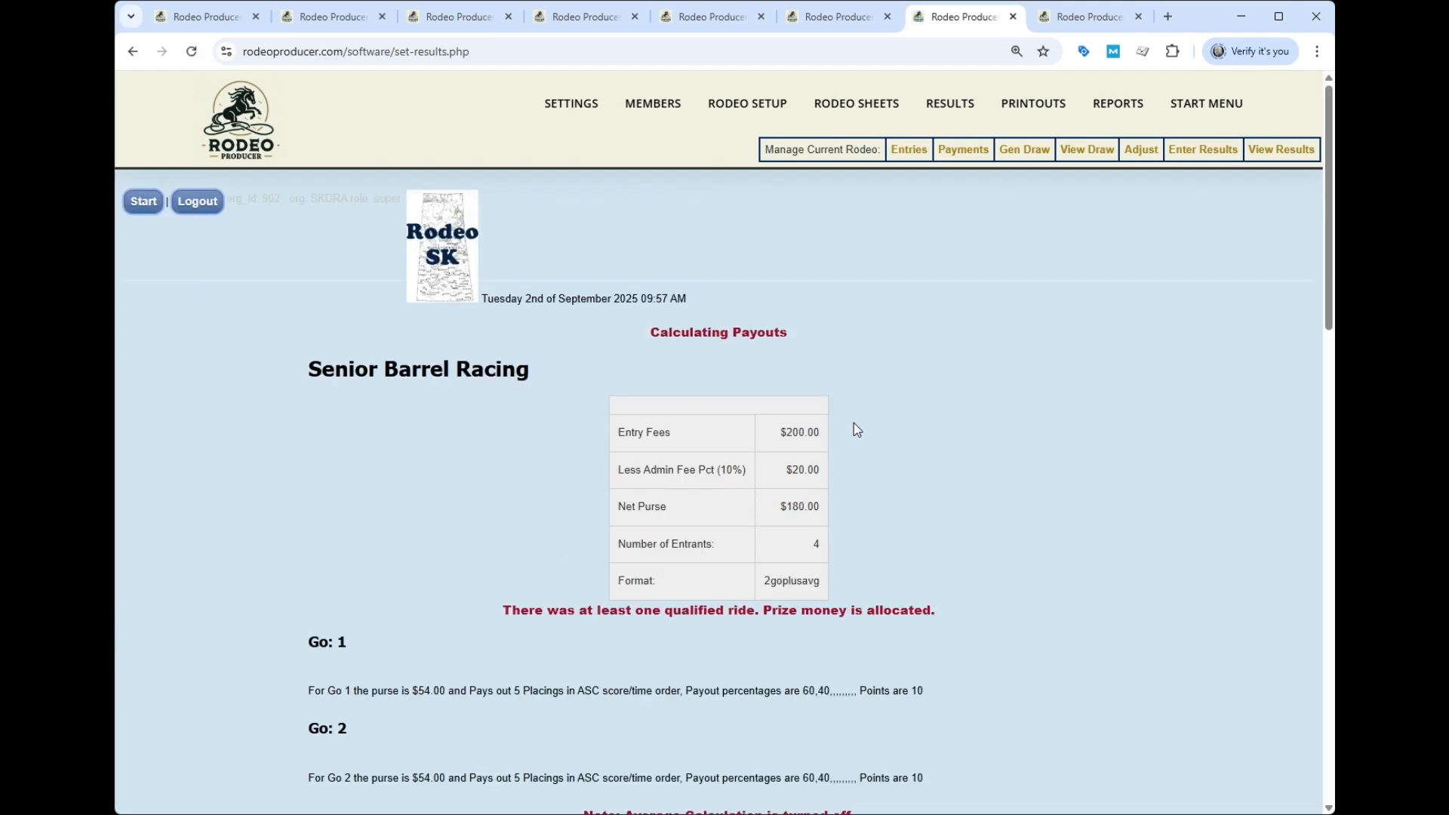
scroll(853, 422, "down", 10)
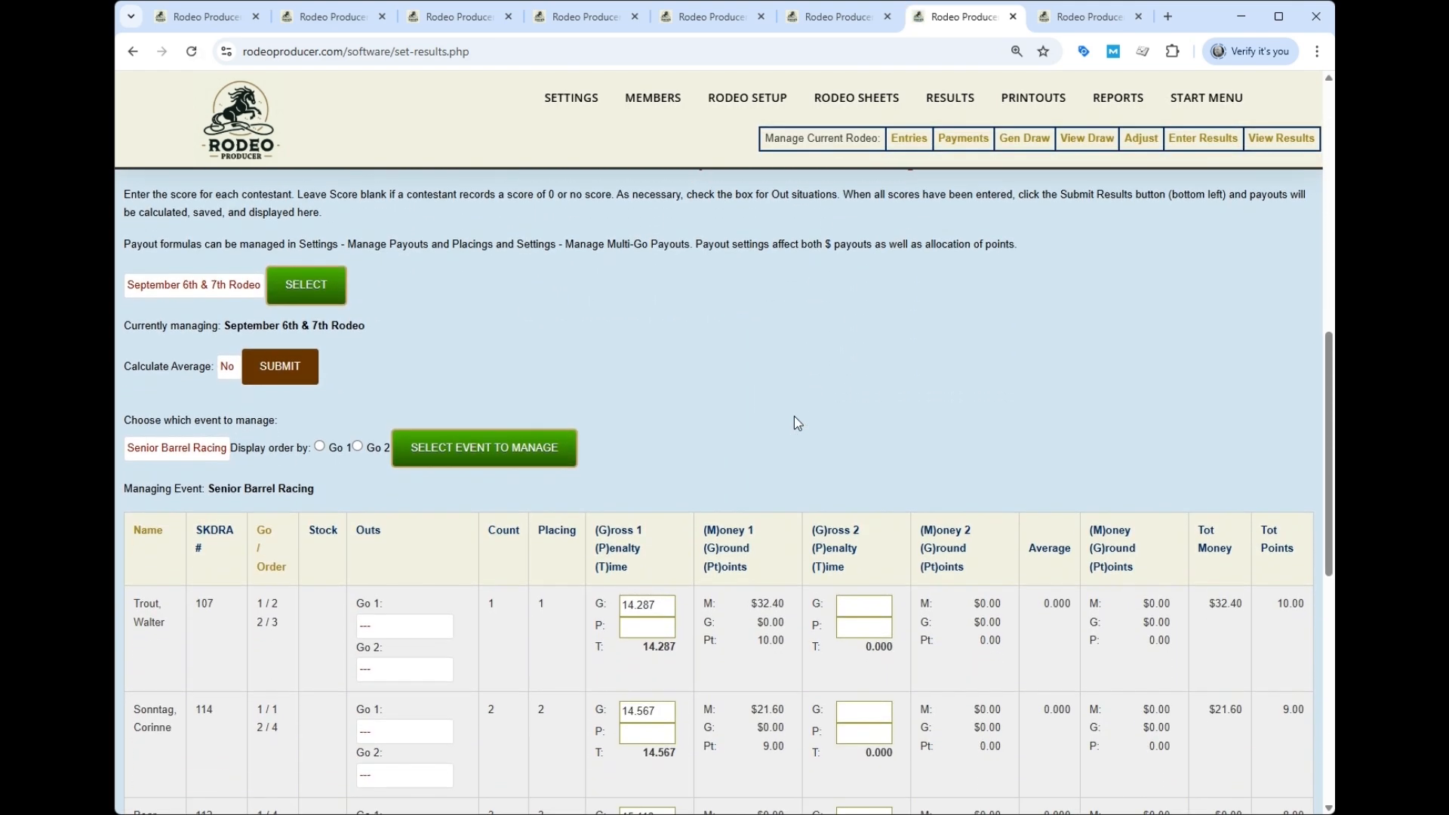
scroll(794, 416, "down", 5)
scroll(707, 508, "up", 2)
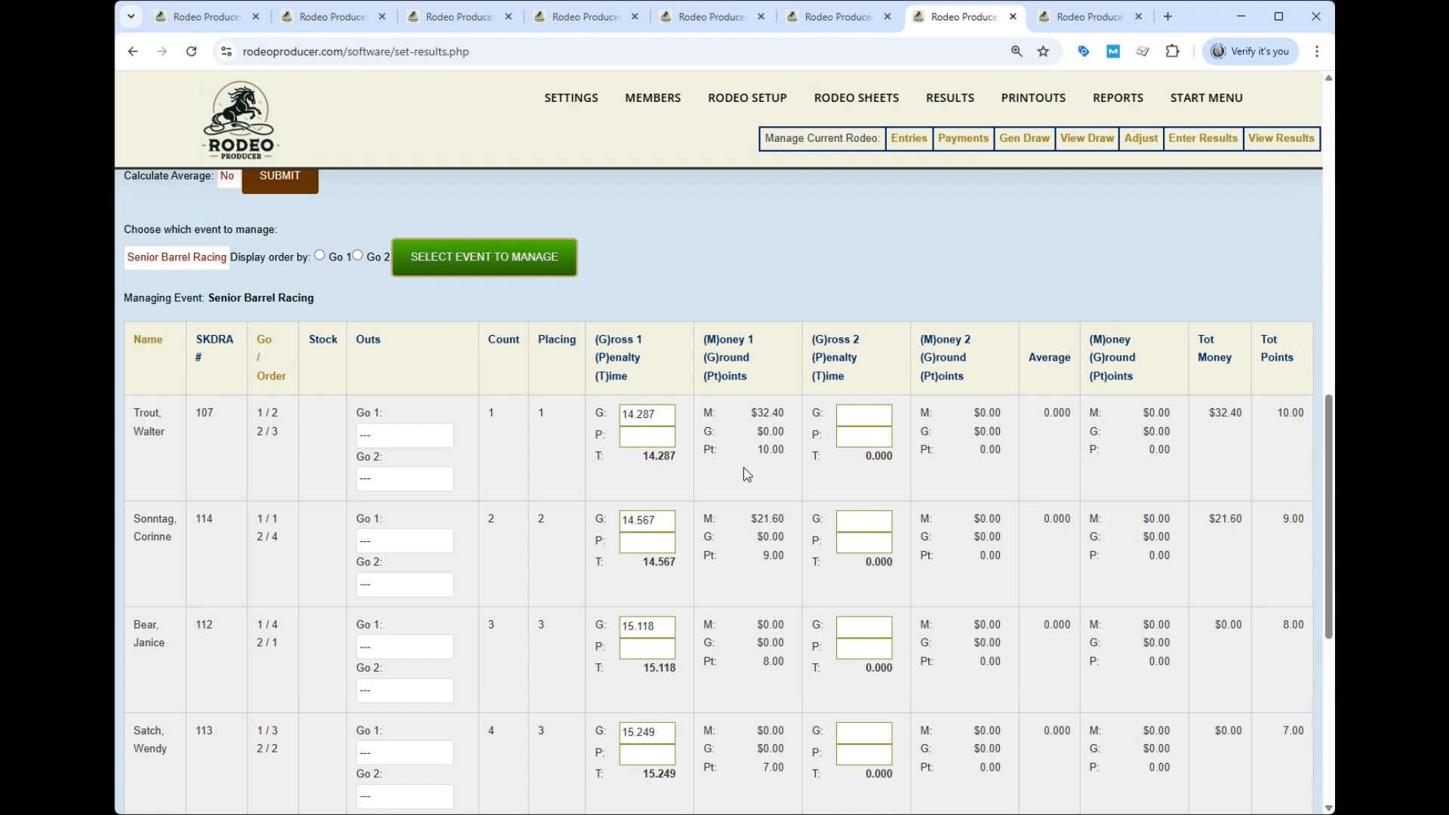
- Load the Open Team Roping results table
left_click(168, 264)
left_click(192, 306)
left_click(522, 273)
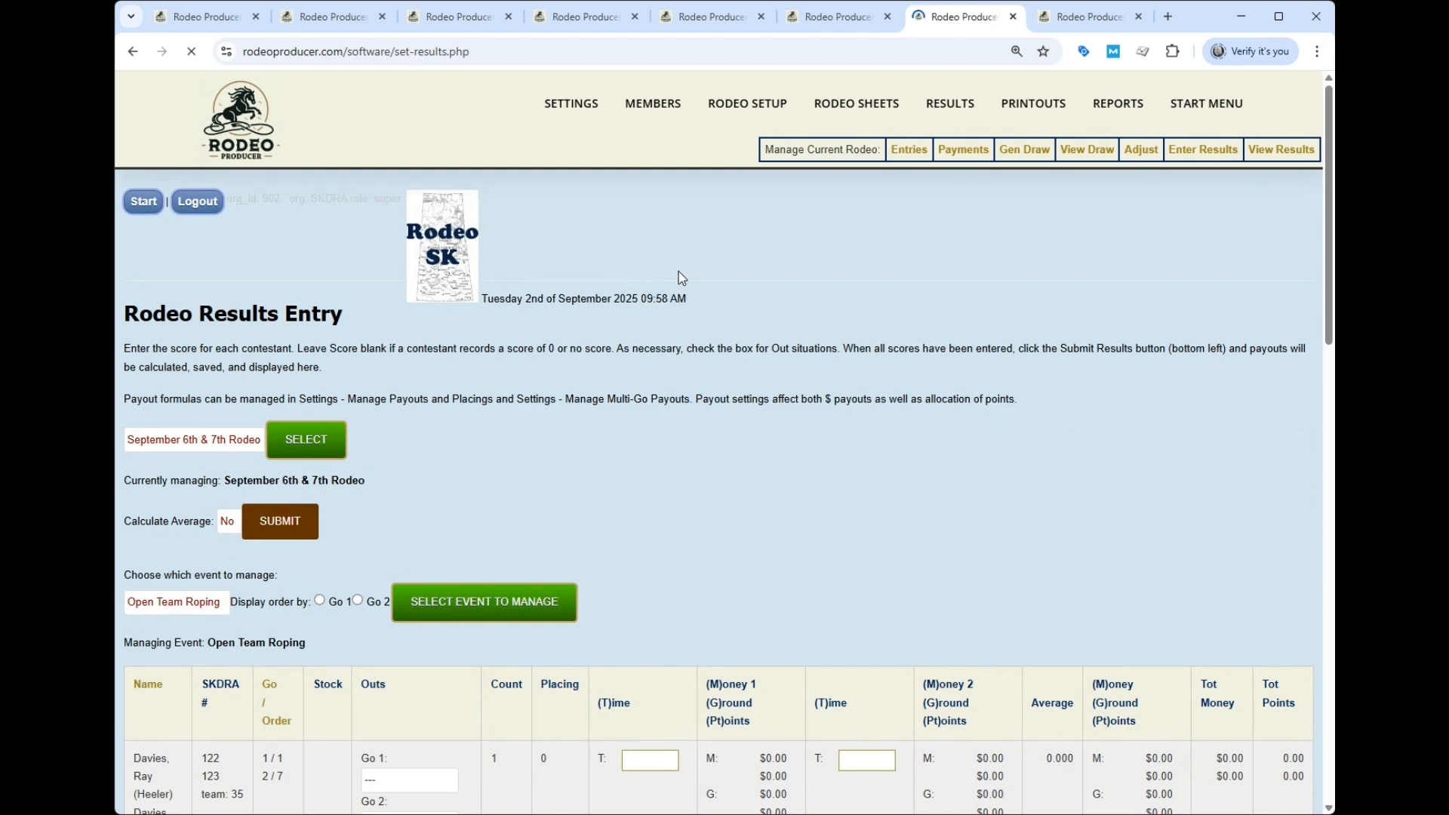
scroll(679, 342, "down", 3)
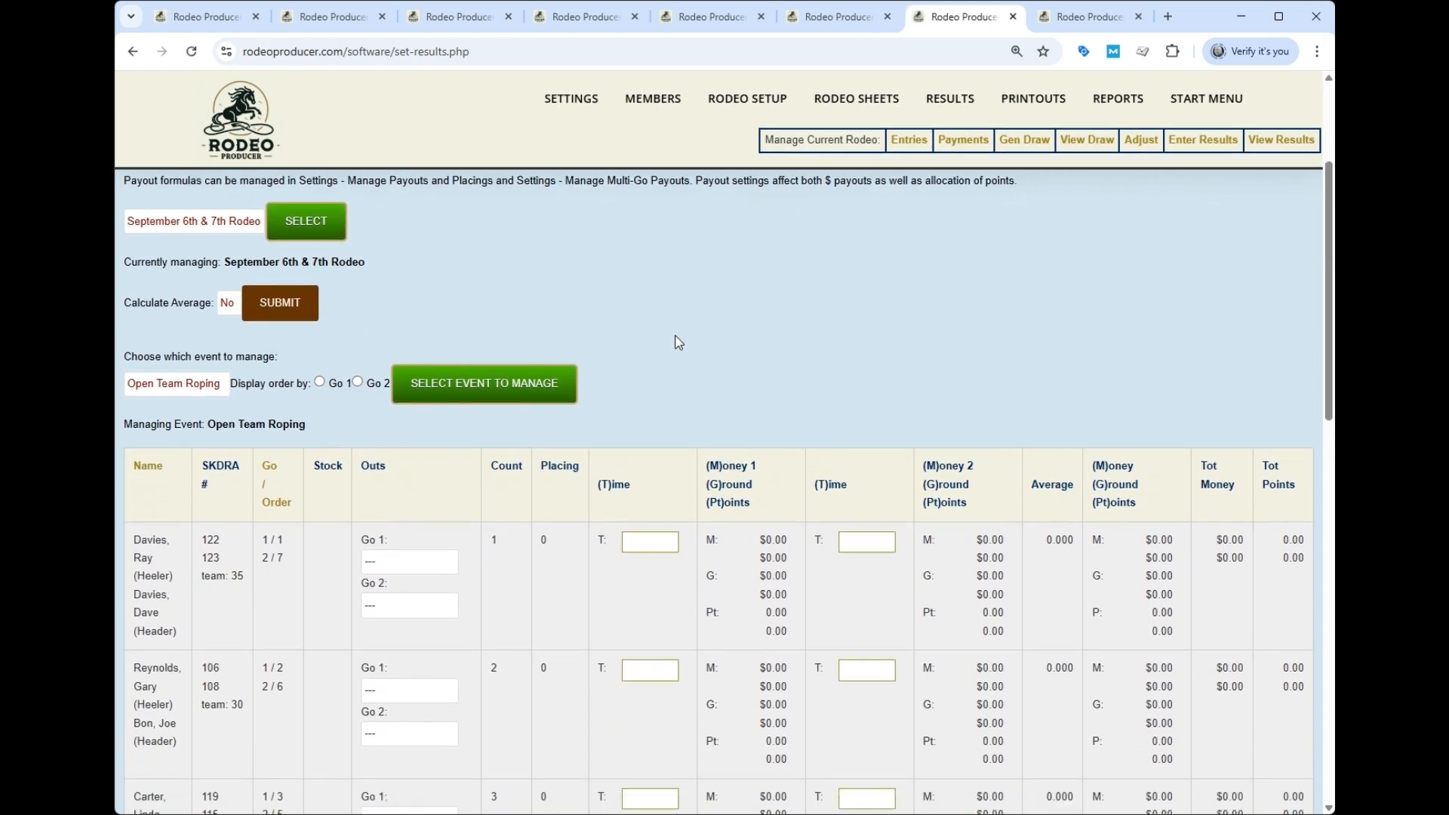
- Enter Go 1 times 9.000, 9.500 and 10.000 for the first three teams
scroll(674, 351, "down", 3)
left_click(650, 353)
type("9.000")
left_click(650, 482)
type("9.500")
left_click(650, 610)
type("10.000")
scroll(549, 655, "down", 2)
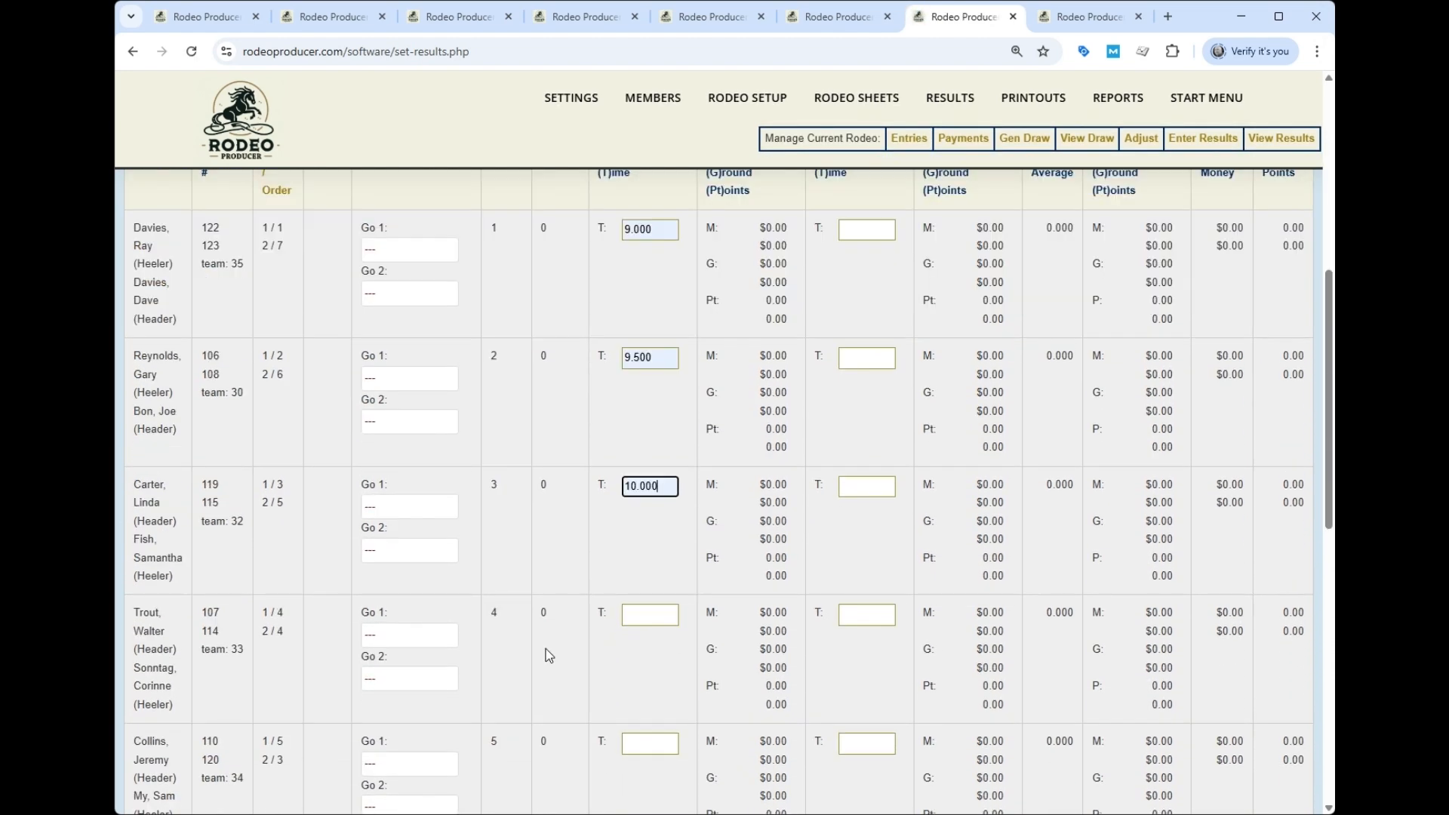
- Mark the fourth team Non Penalized Out and enter 0 for the fifth team
left_click(390, 635)
left_click(454, 617)
scroll(534, 535, "down", 1)
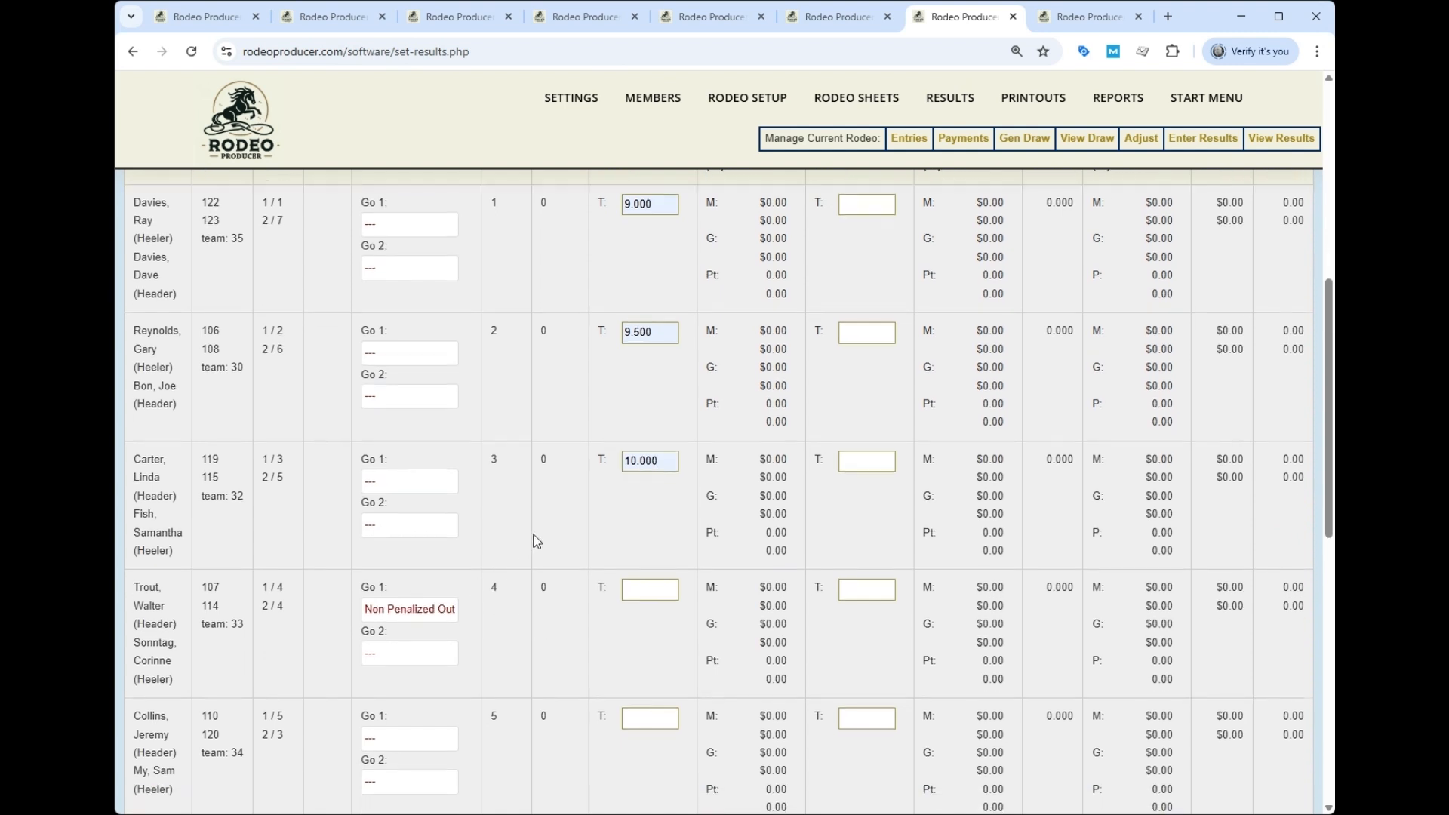
scroll(537, 541, "down", 2)
left_click(654, 544)
type("0")
left_click(573, 601)
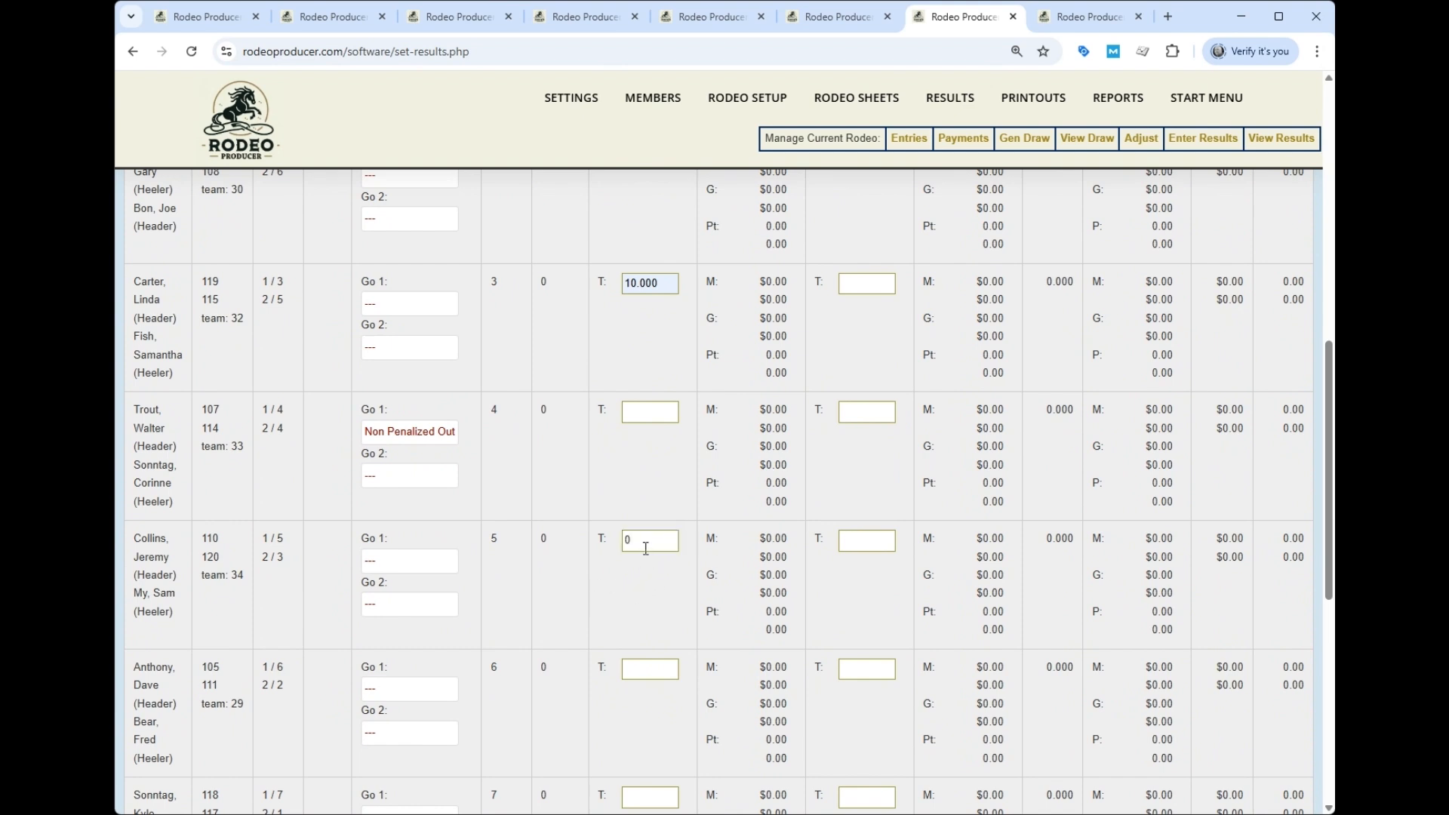
- Submit the Open Team Roping results to calculate payouts
scroll(596, 610, "down", 3)
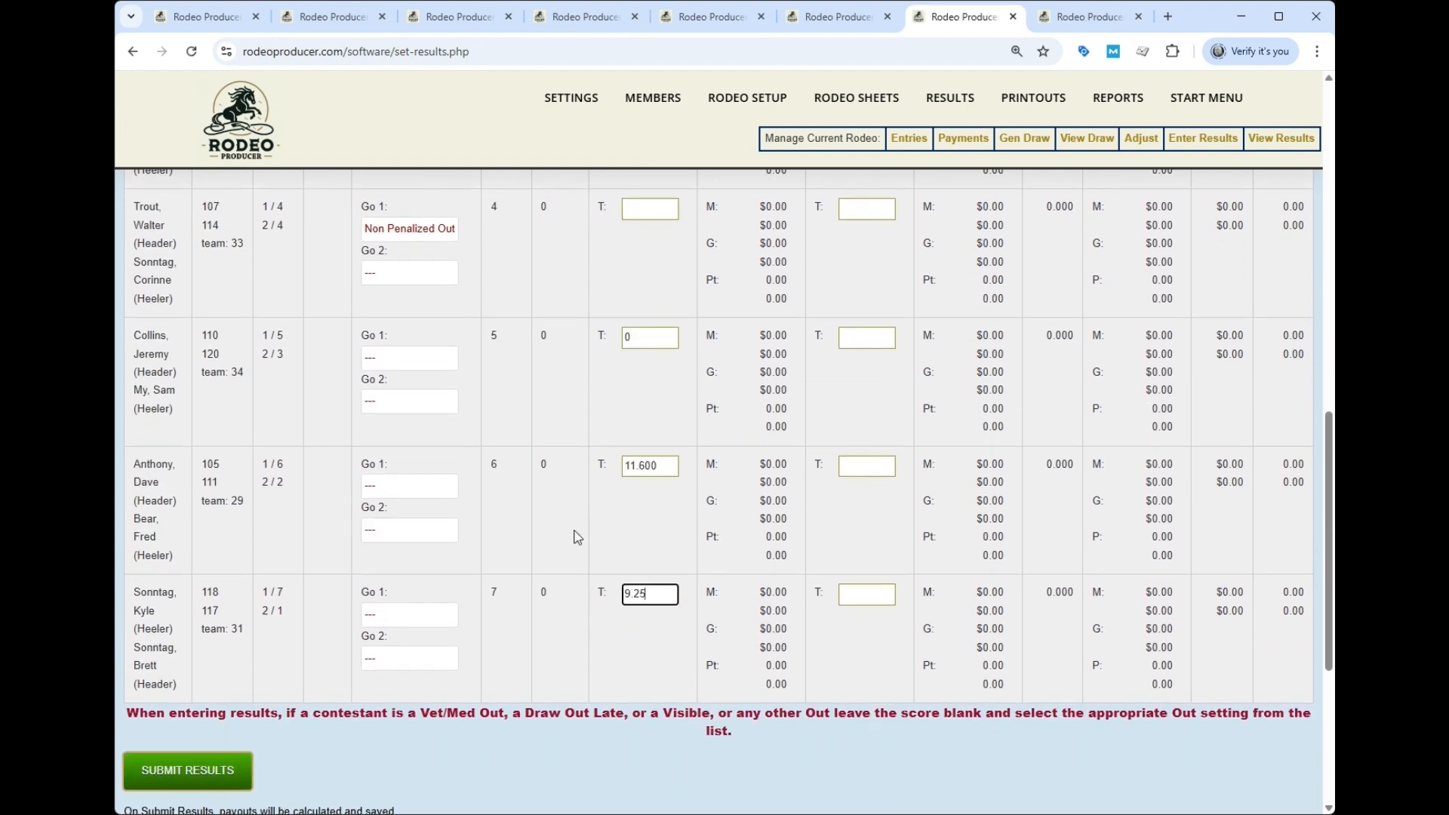
left_click(198, 757)
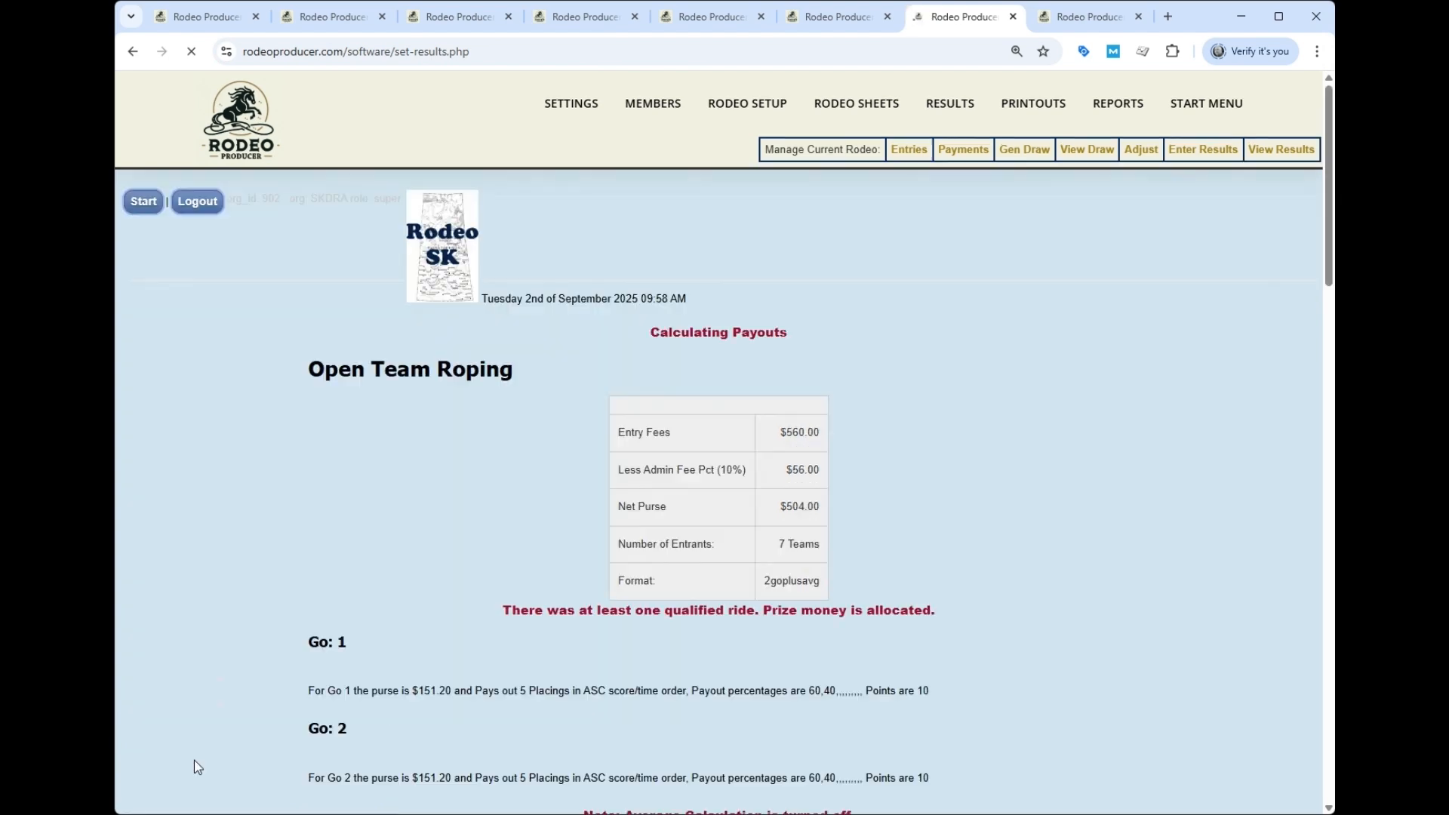
scroll(898, 447, "down", 10)
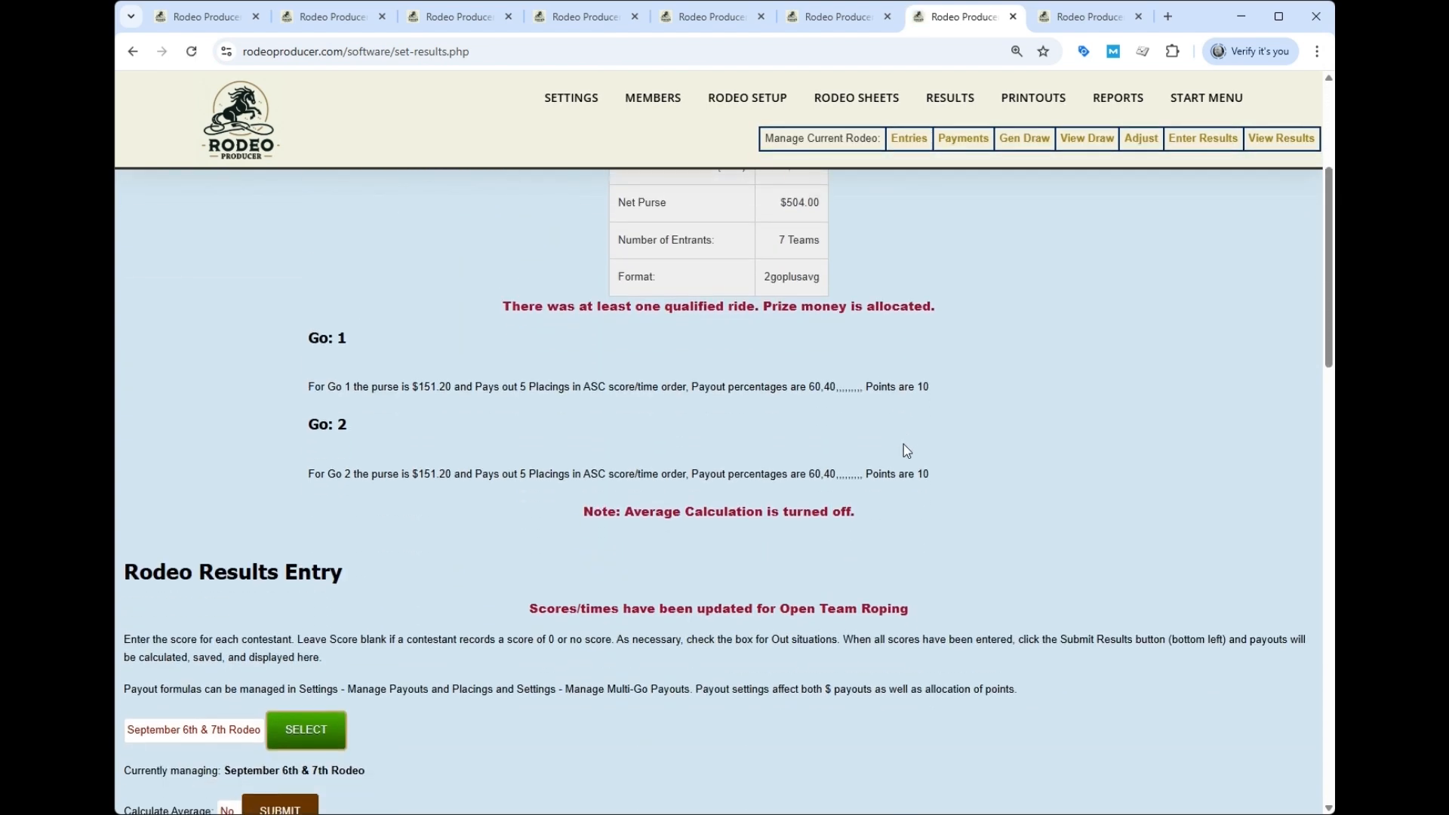
scroll(821, 451, "down", 3)
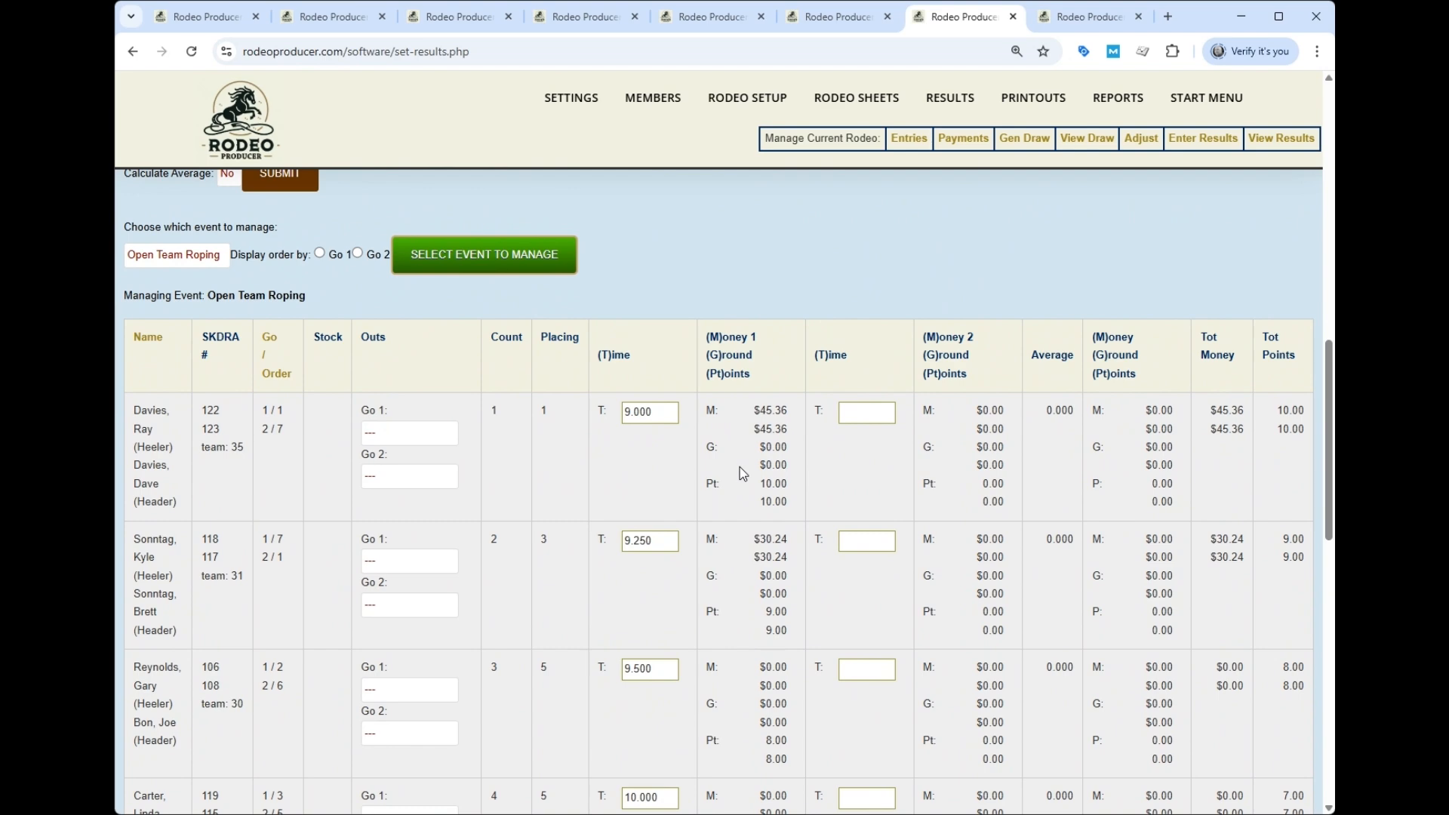
scroll(742, 473, "down", 1)
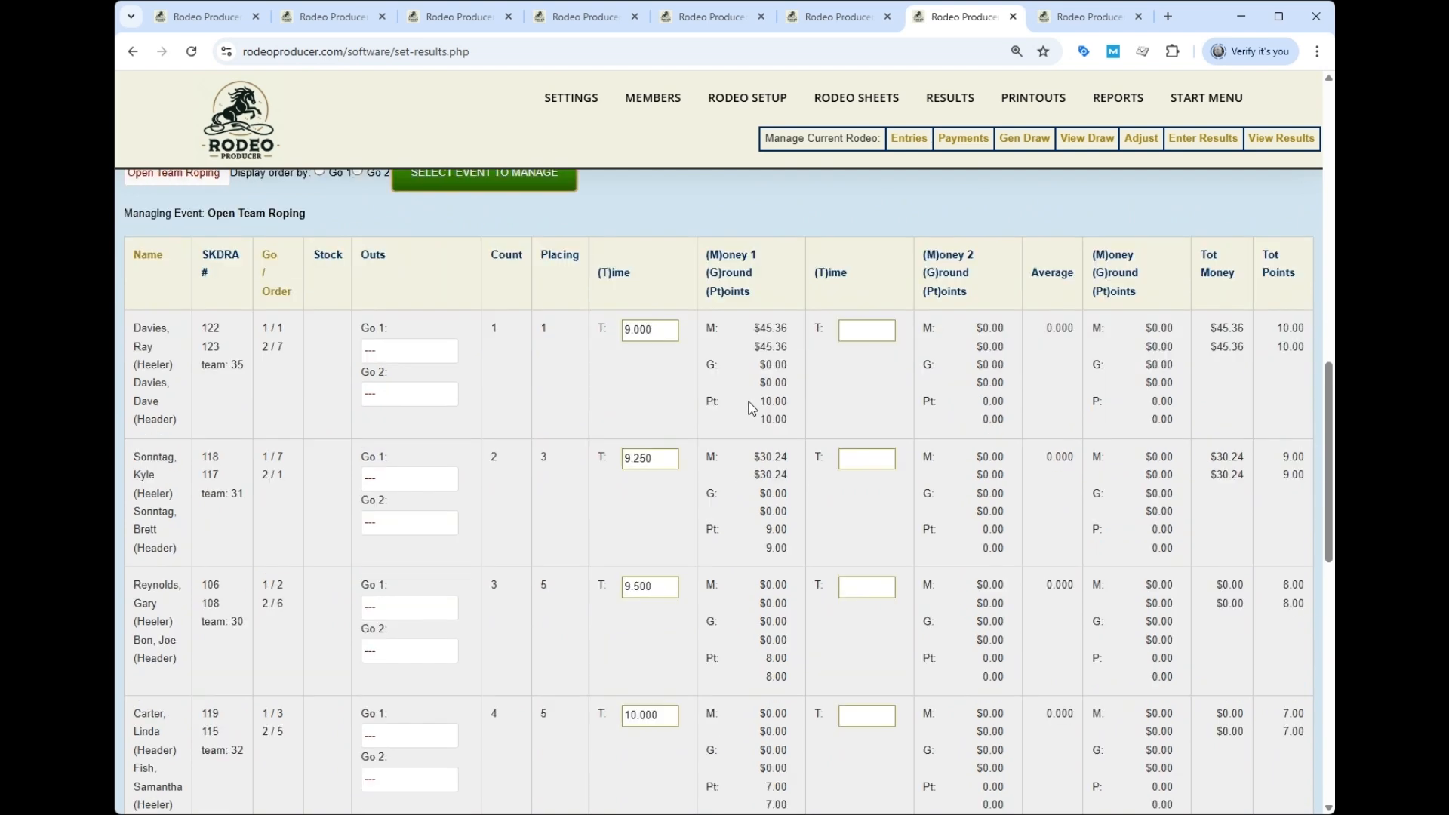
scroll(753, 404, "down", 8)
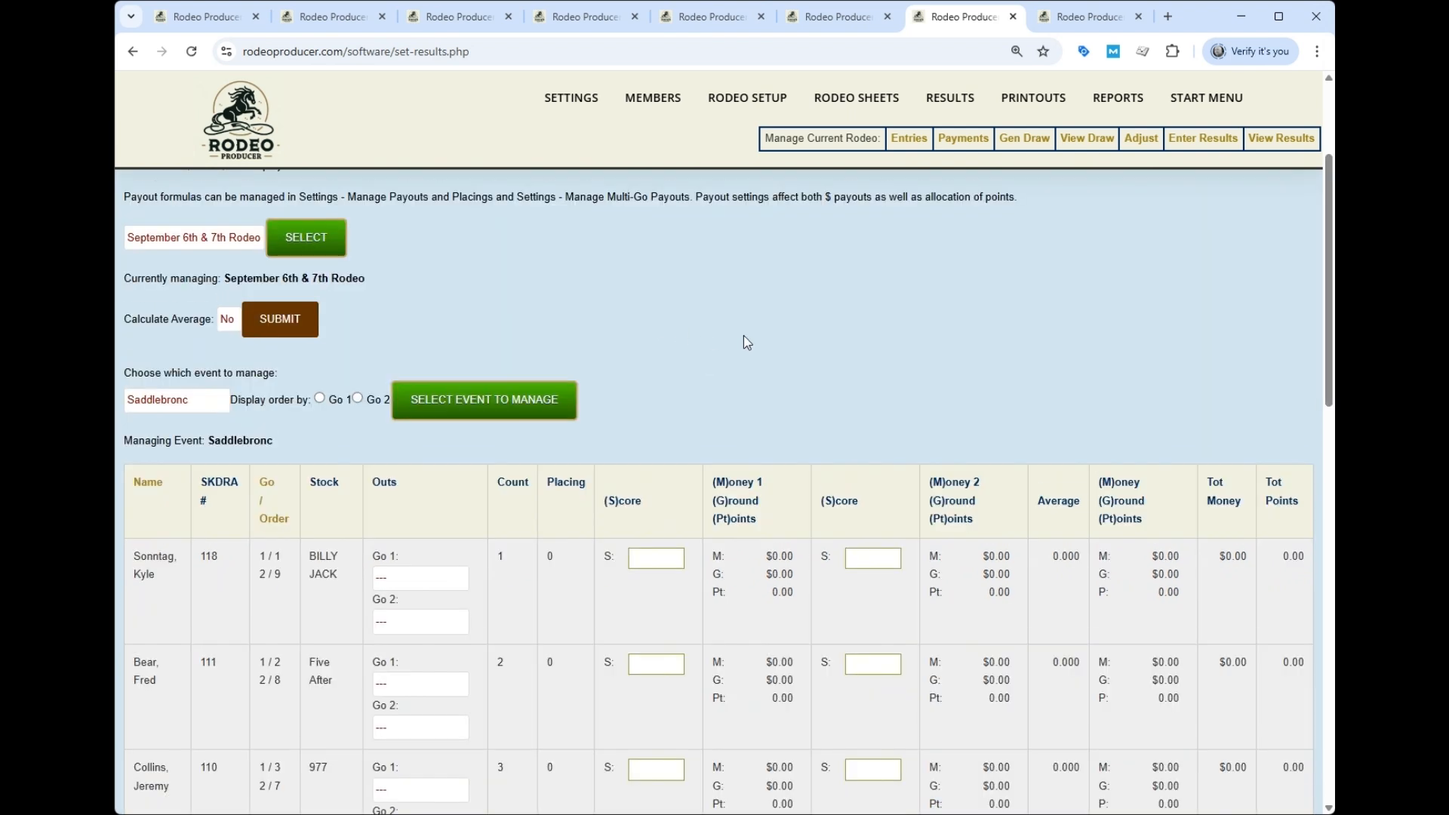
- Submit the Saddlebronc first-go scores and review the calculated payouts, placings and points
scroll(744, 335, "down", 2)
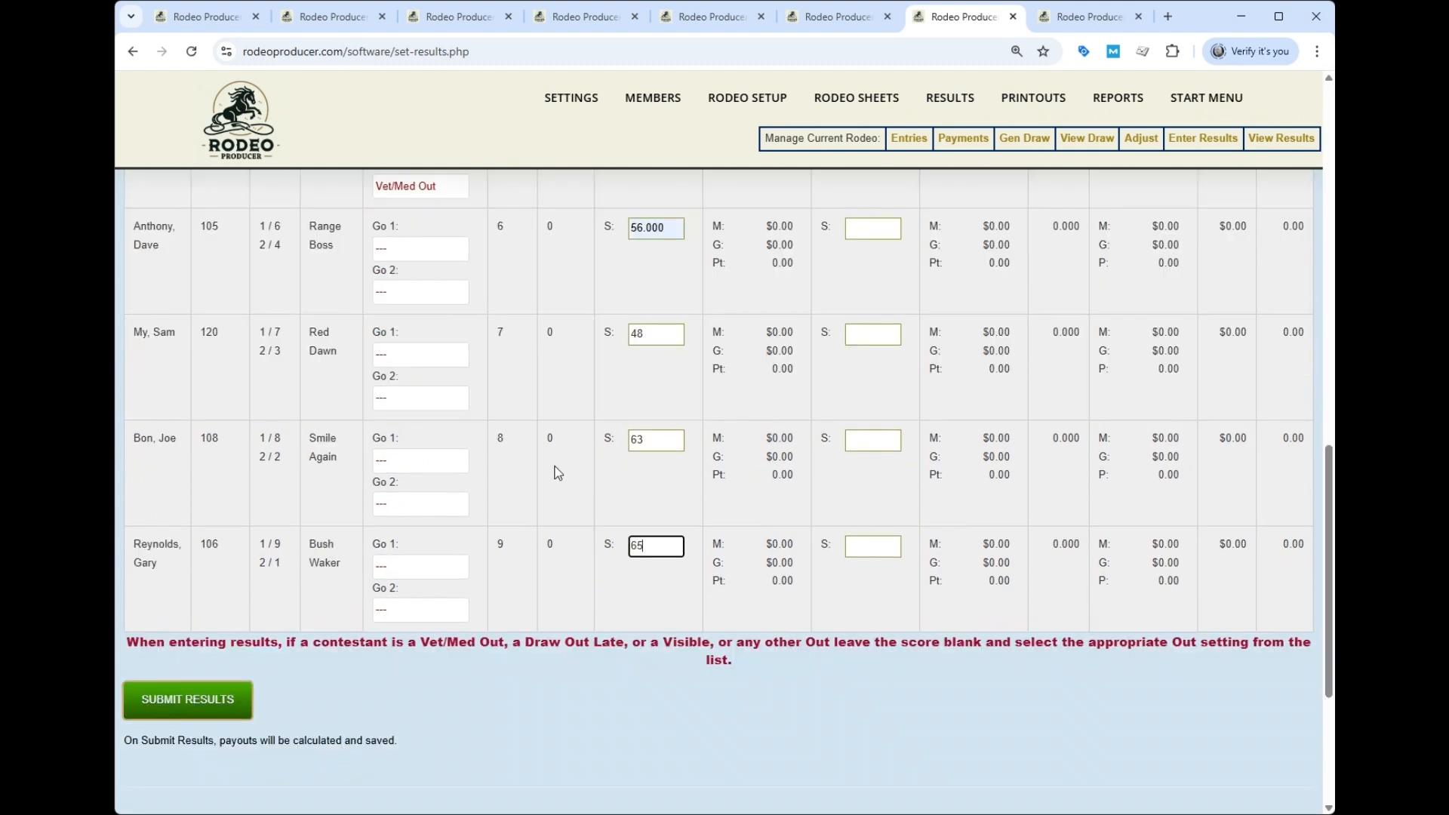
scroll(576, 442, "up", 6)
scroll(577, 445, "up", 4)
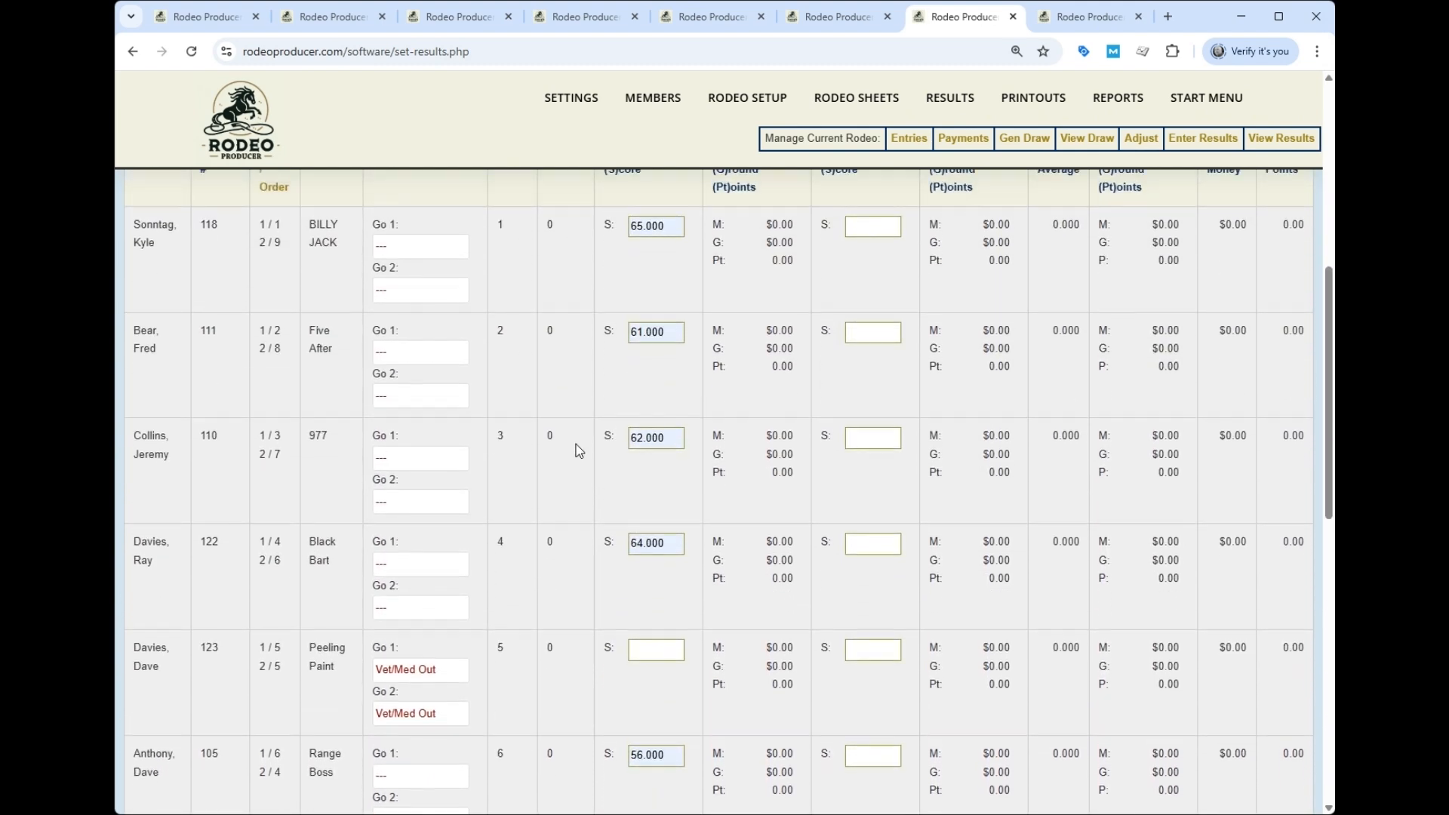
scroll(630, 455, "down", 2)
scroll(636, 461, "down", 3)
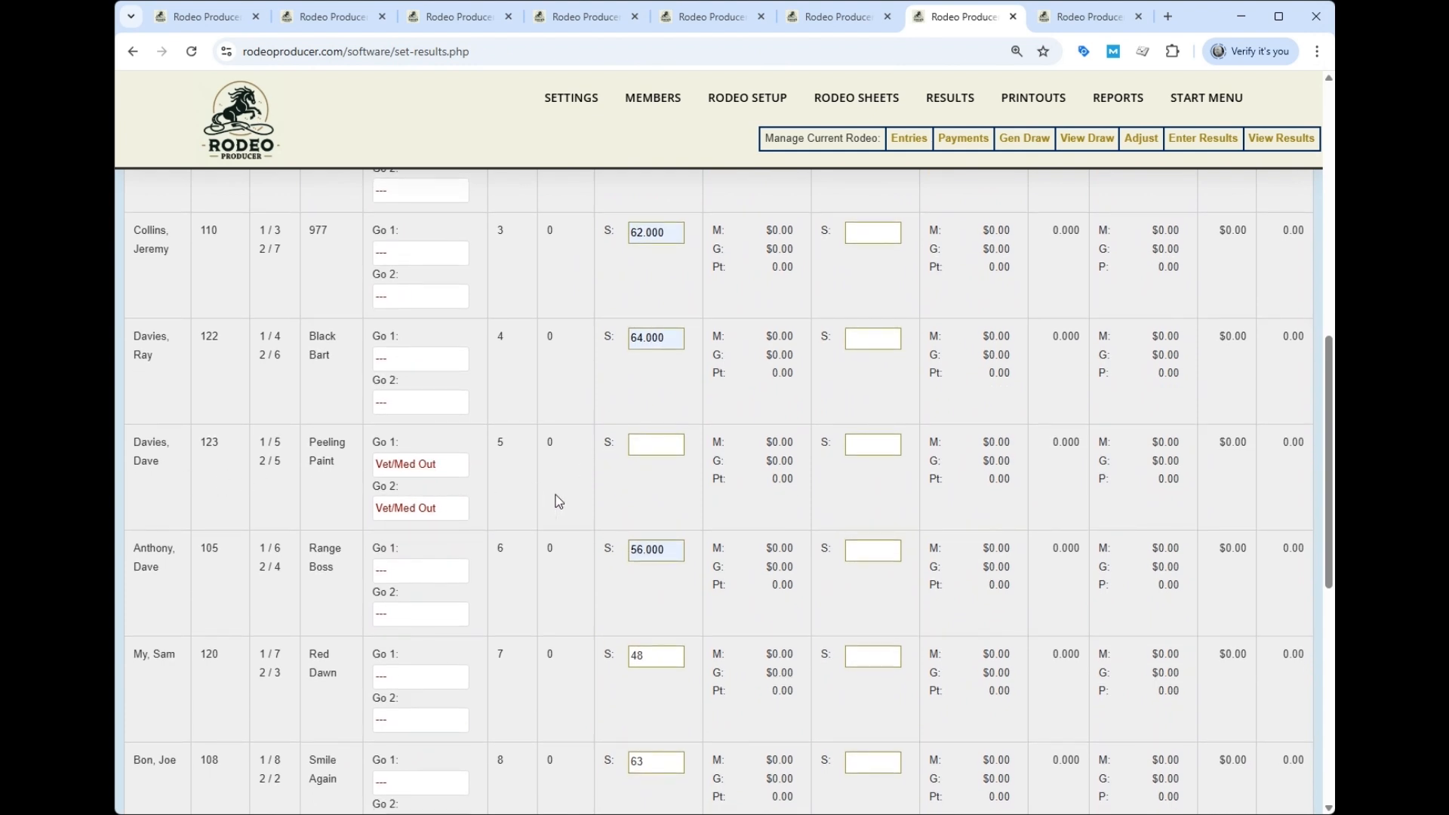
scroll(568, 485, "down", 4)
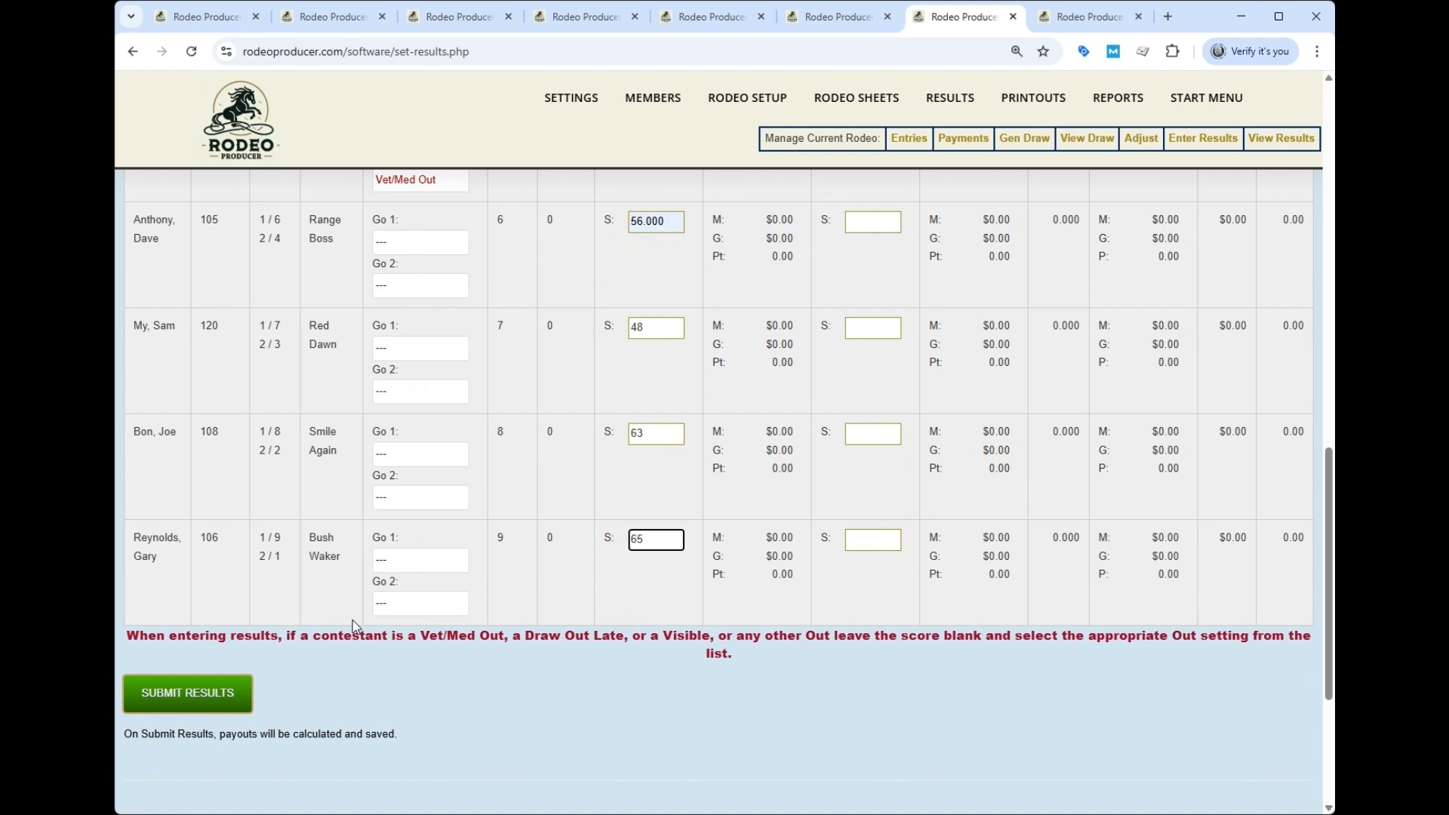
left_click(165, 701)
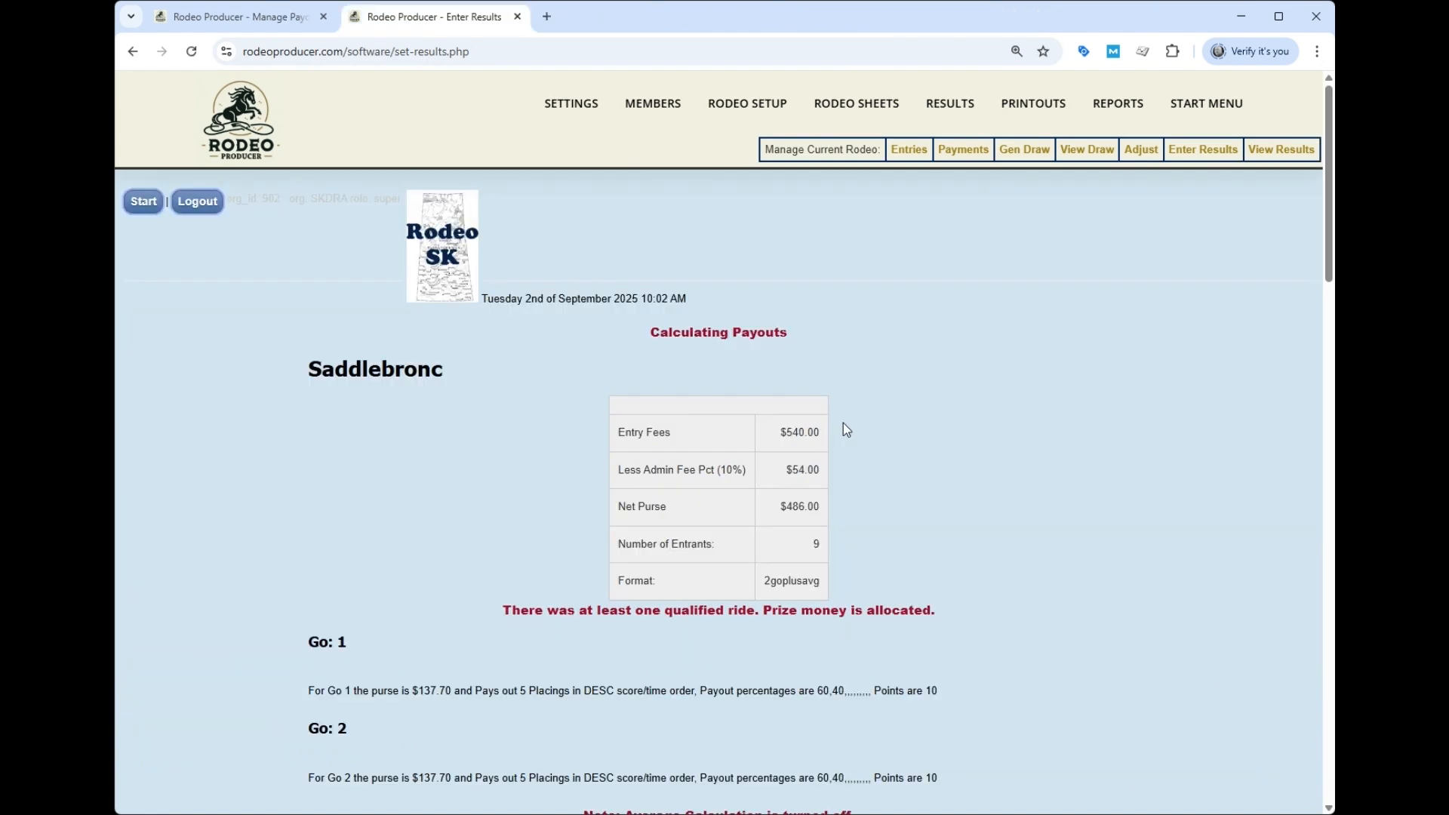
scroll(874, 450, "down", 10)
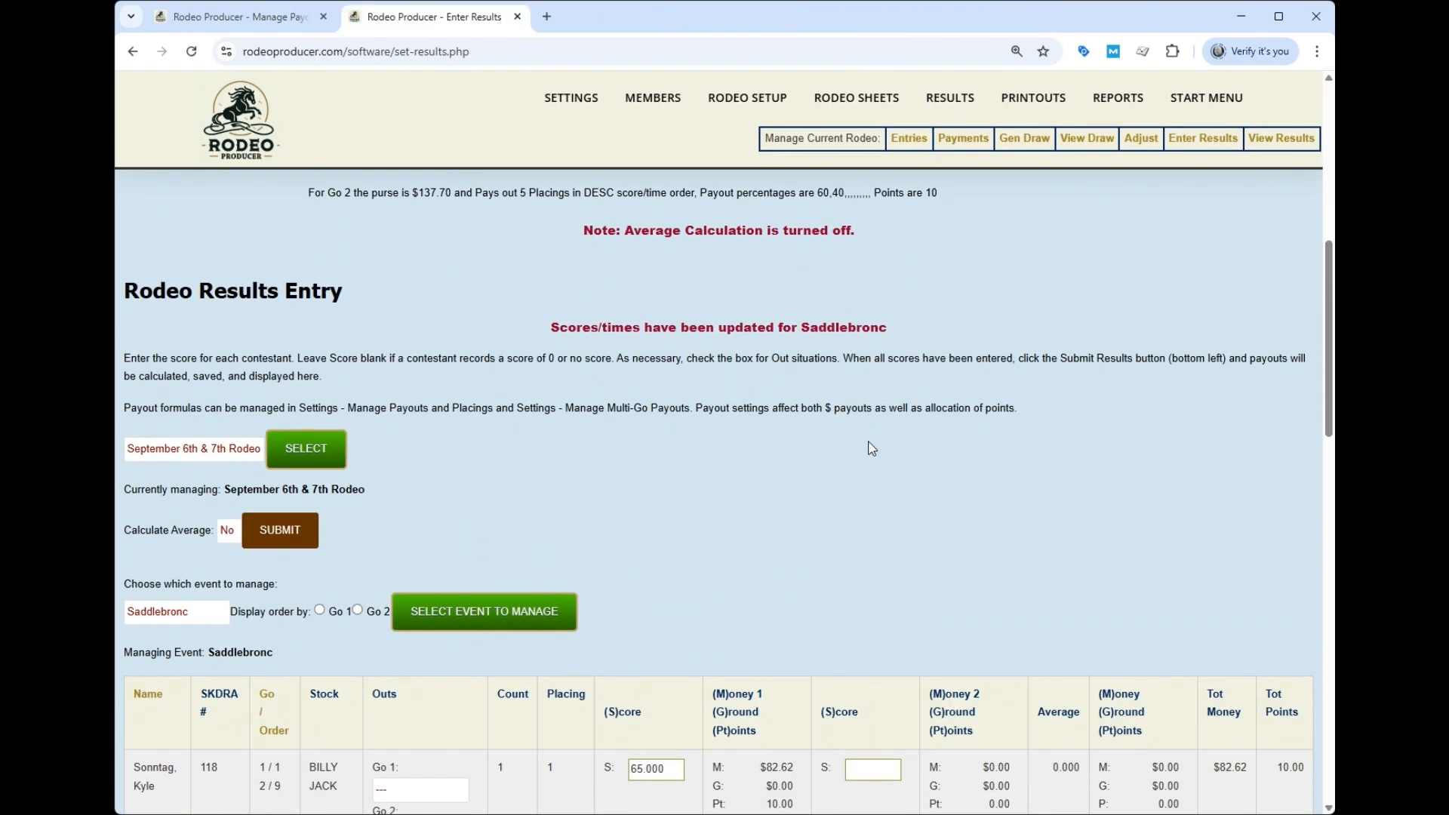
scroll(804, 442, "down", 3)
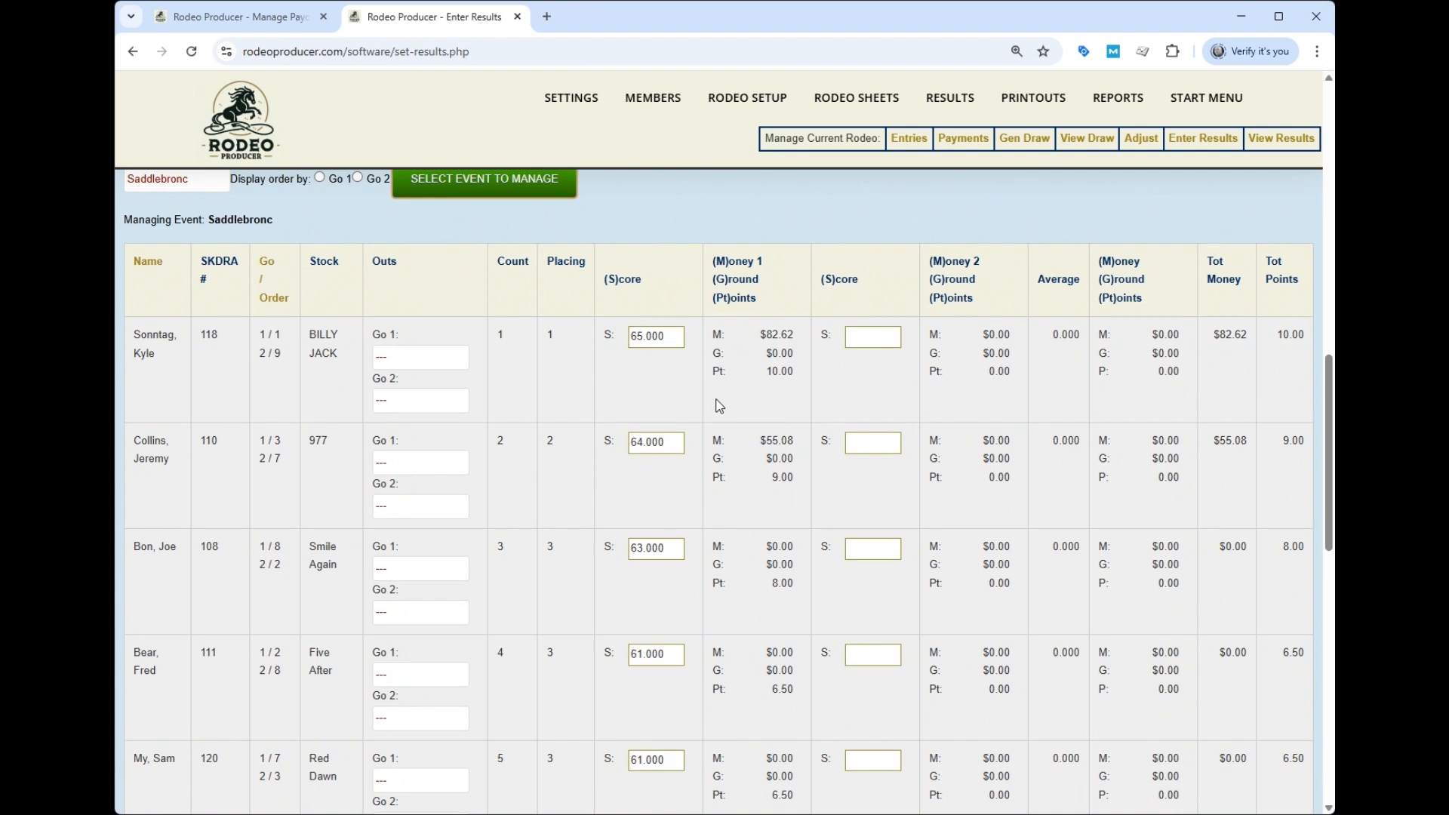
scroll(730, 403, "down", 4)
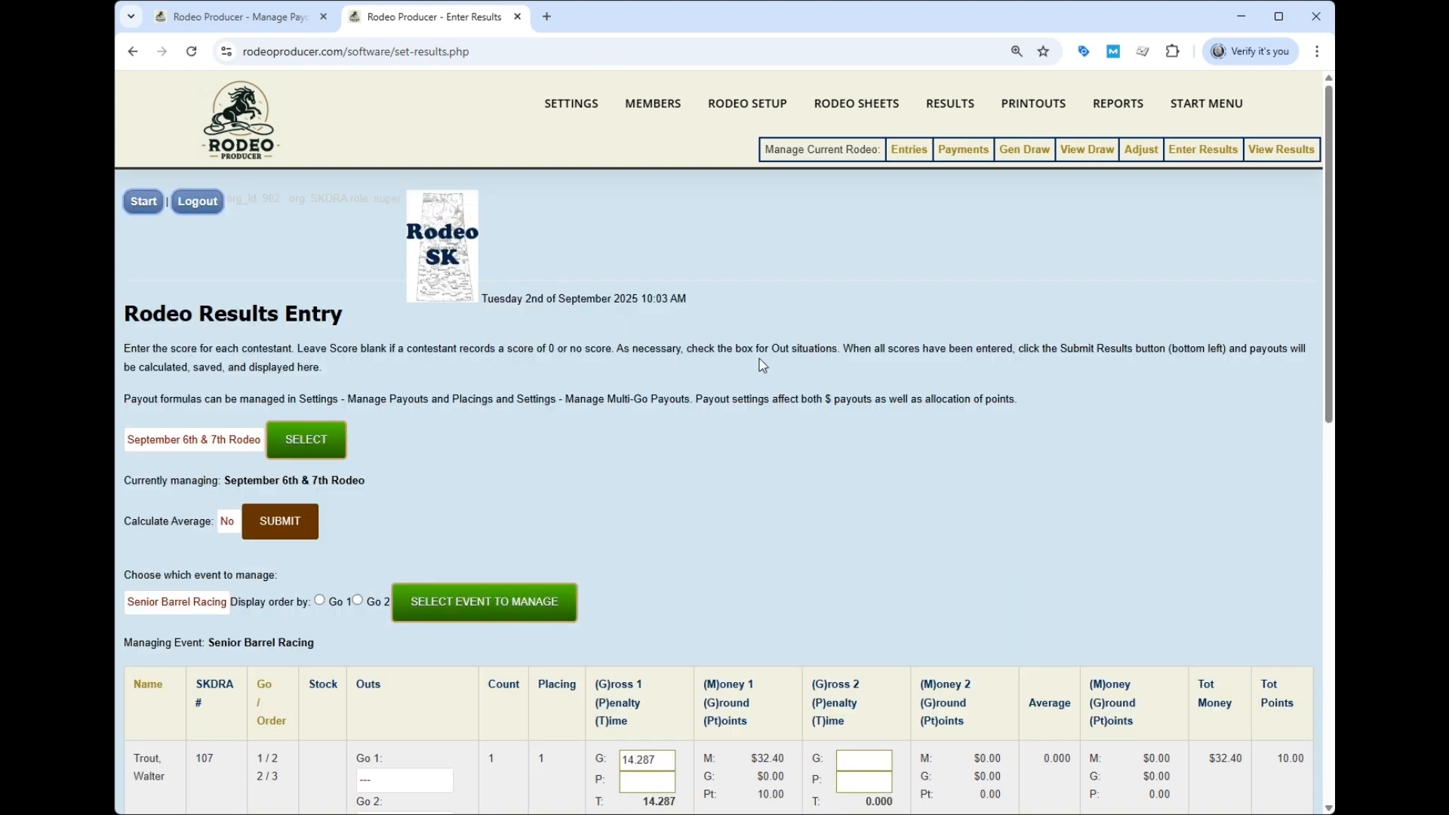
- Set Calculate Average to Yes for the rodeo and apply it
scroll(759, 360, "down", 3)
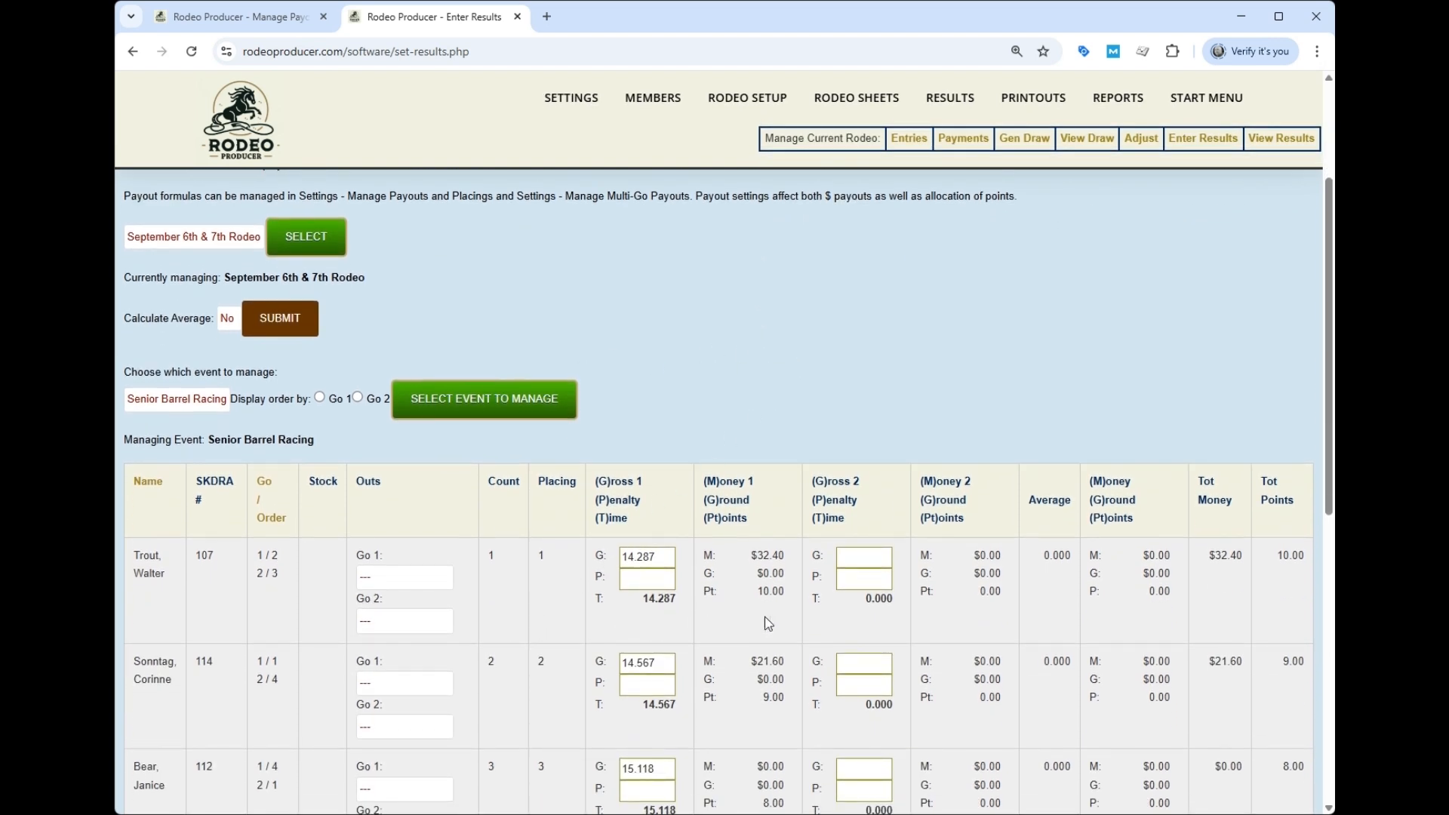
left_click(230, 320)
left_click(232, 346)
left_click(278, 326)
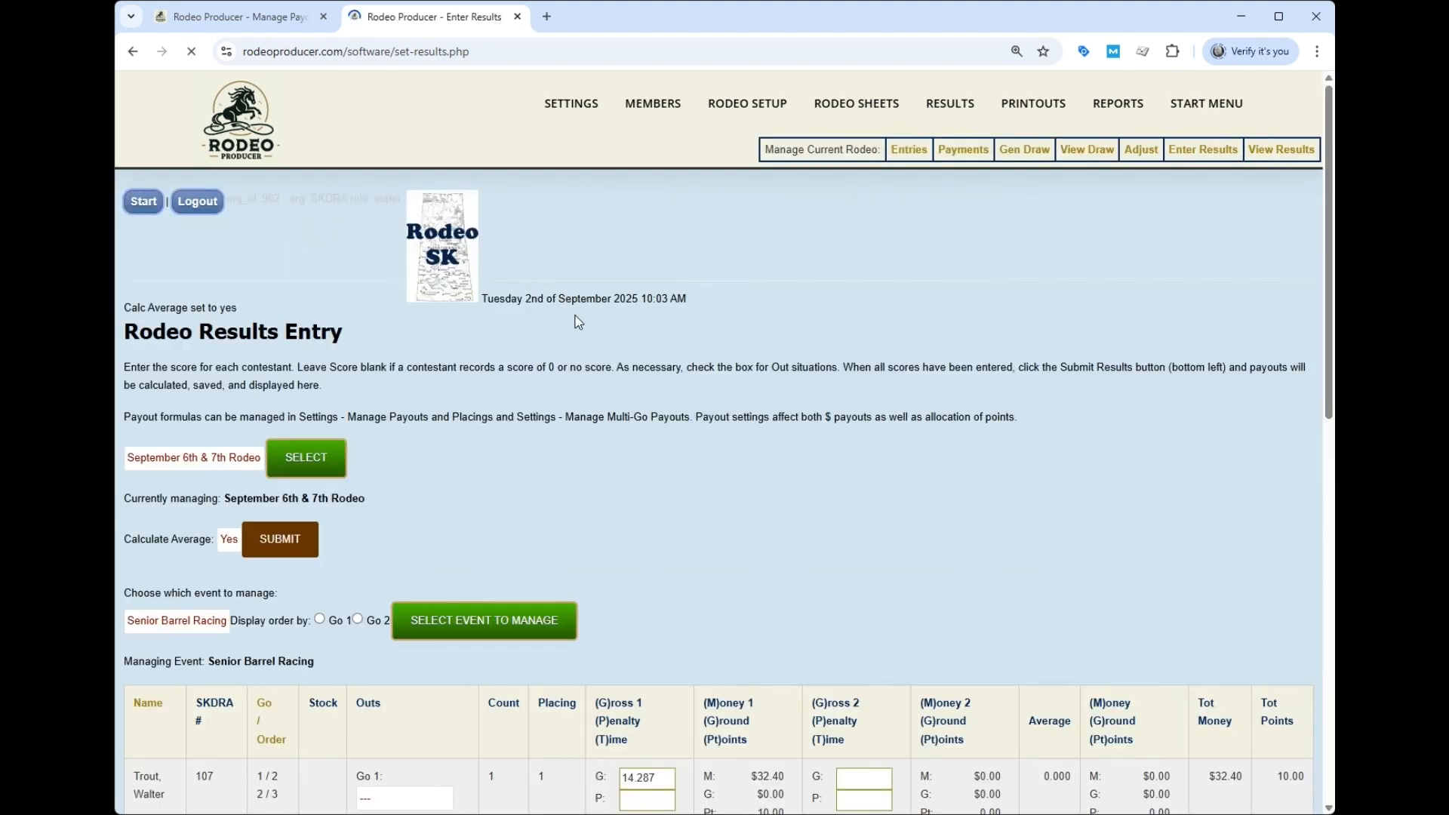
- Enter the Senior Barrel Racing second-go (Gross 2) times
scroll(815, 364, "down", 2)
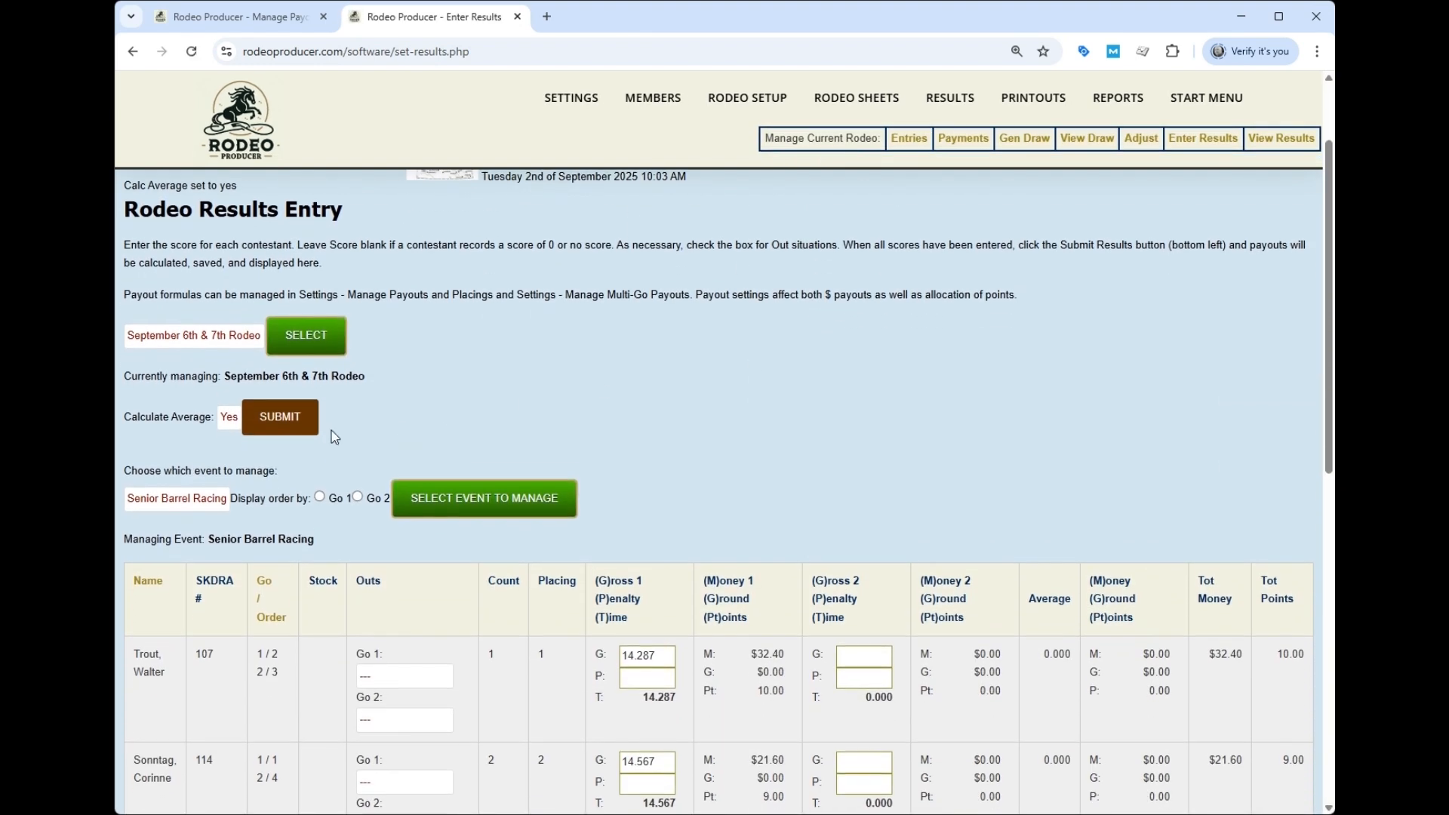
scroll(699, 410, "down", 2)
scroll(699, 410, "down", 1)
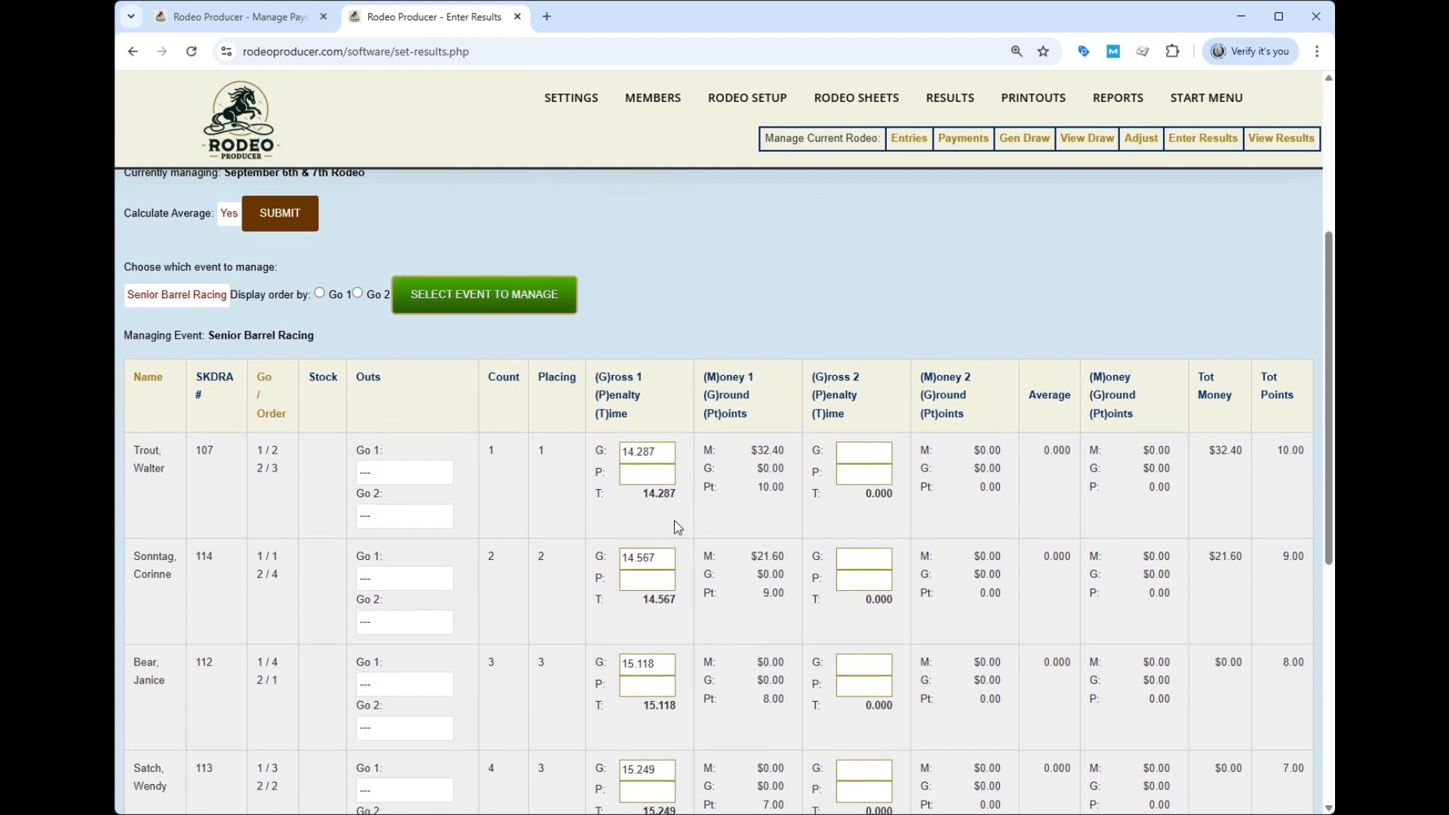
left_click(866, 445)
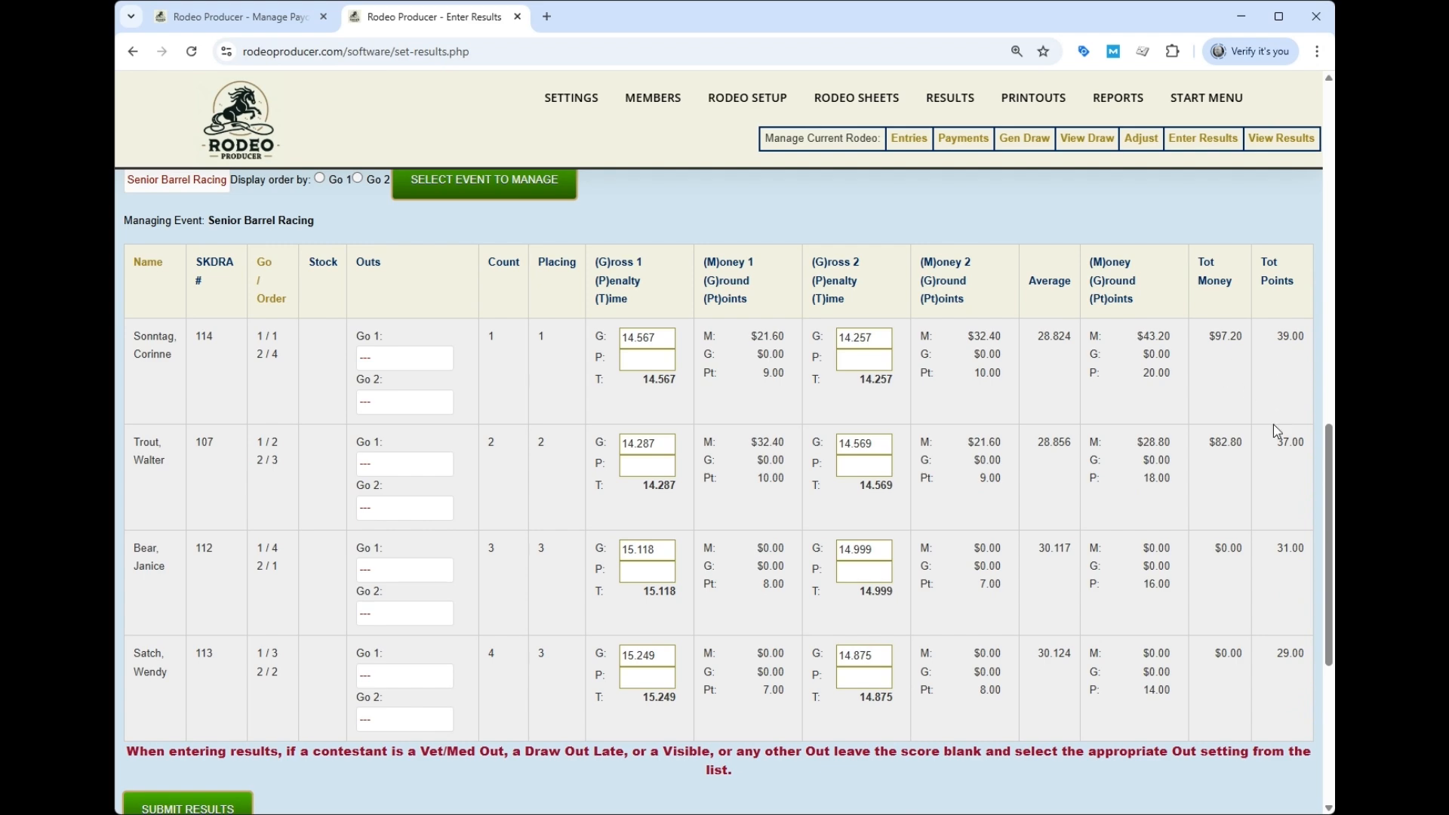
scroll(1229, 683, "up", 3)
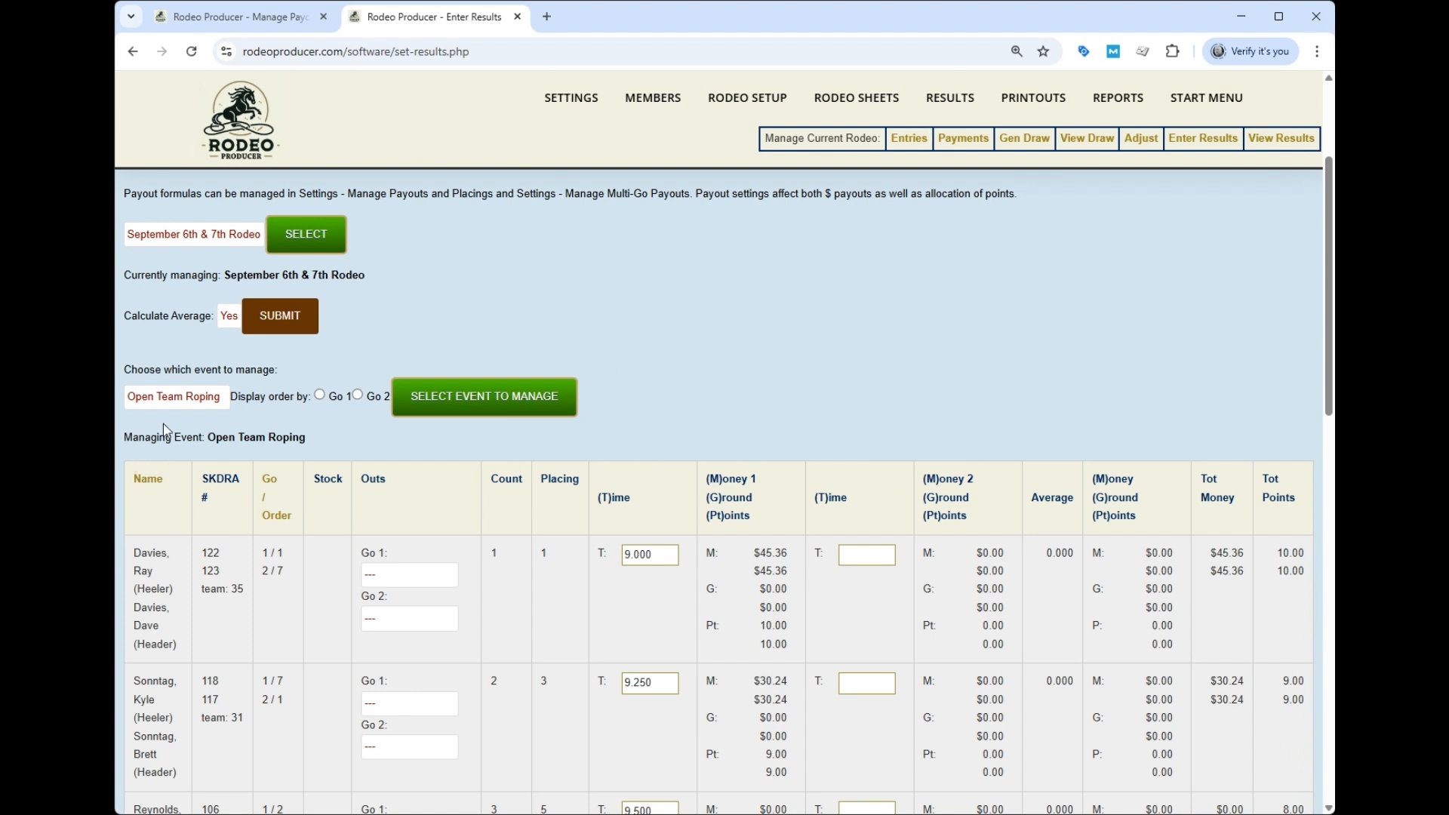
- Load Open Team Roping in Go 2 order and save each team's second-go time
left_click(358, 395)
left_click(484, 395)
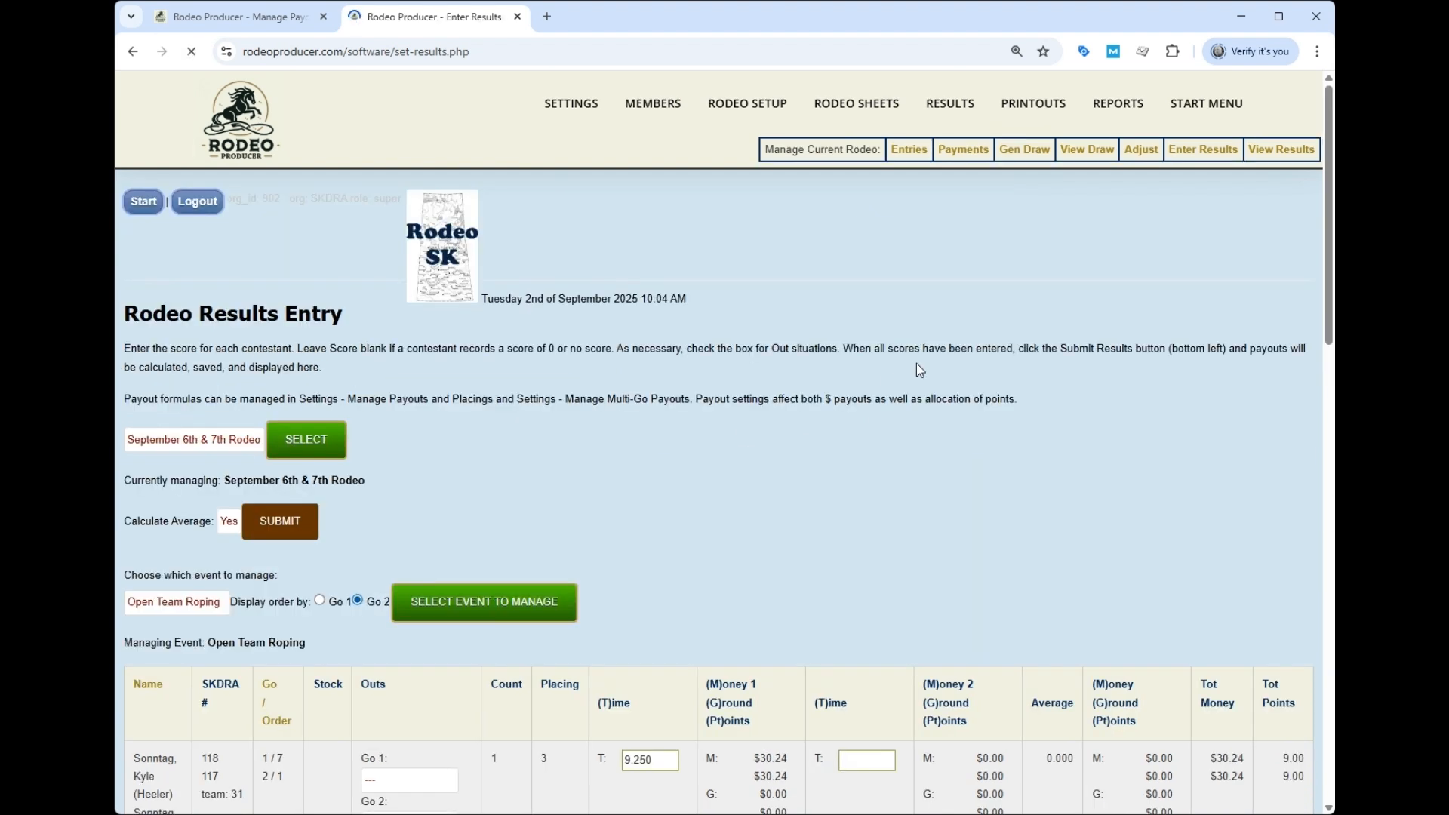
scroll(916, 362, "down", 1)
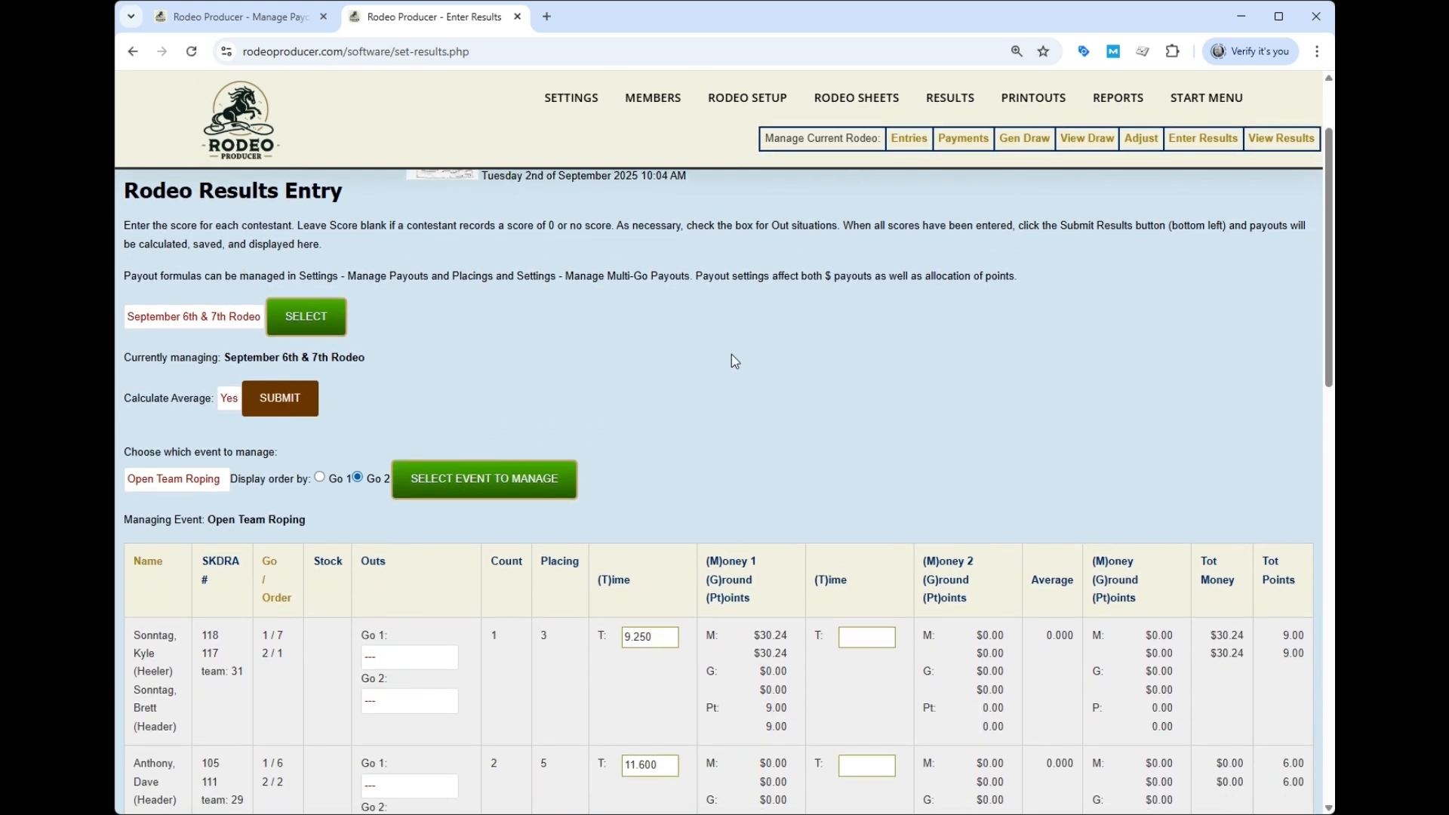
scroll(732, 355, "down", 3)
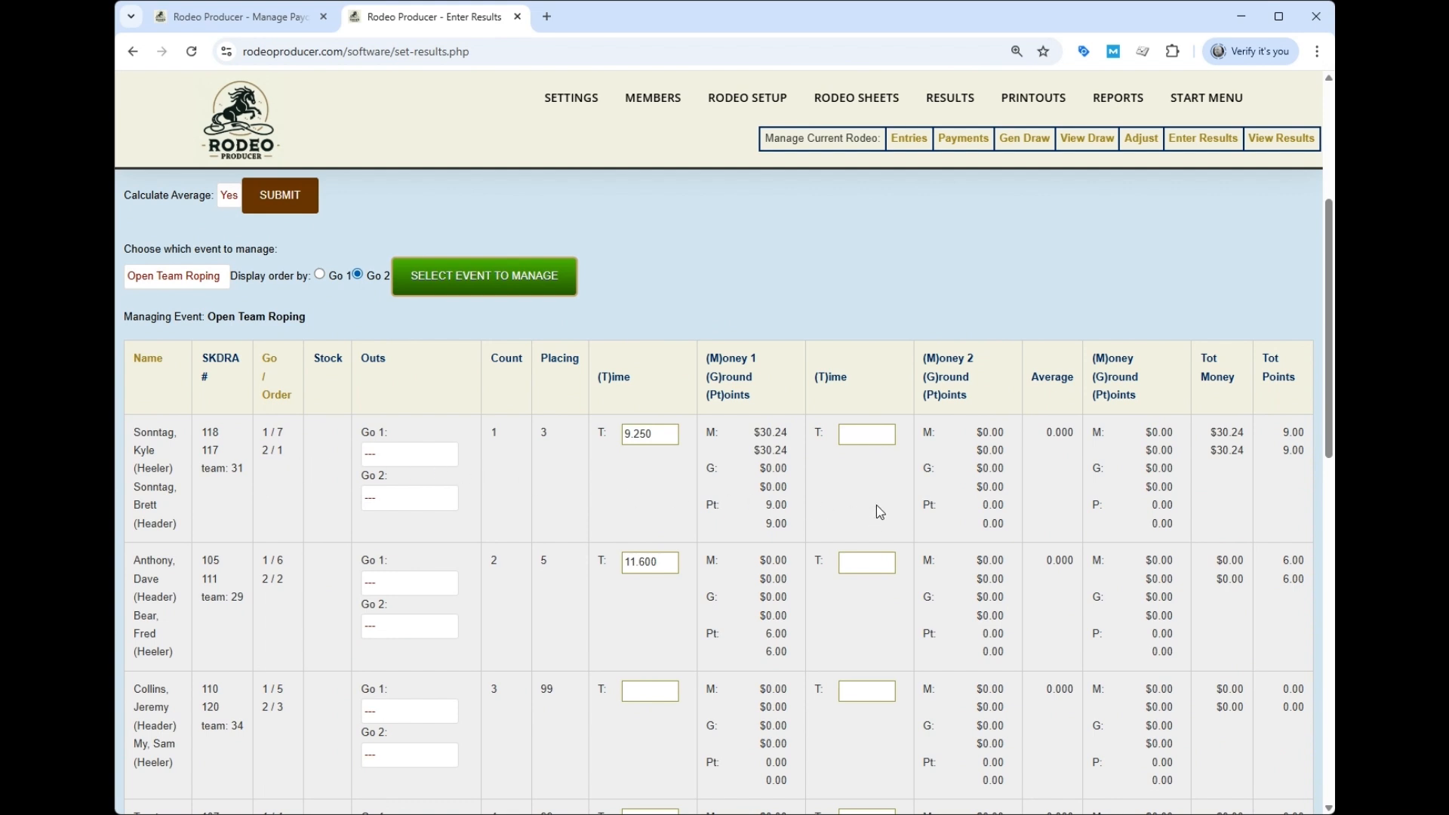
scroll(895, 475, "down", 2)
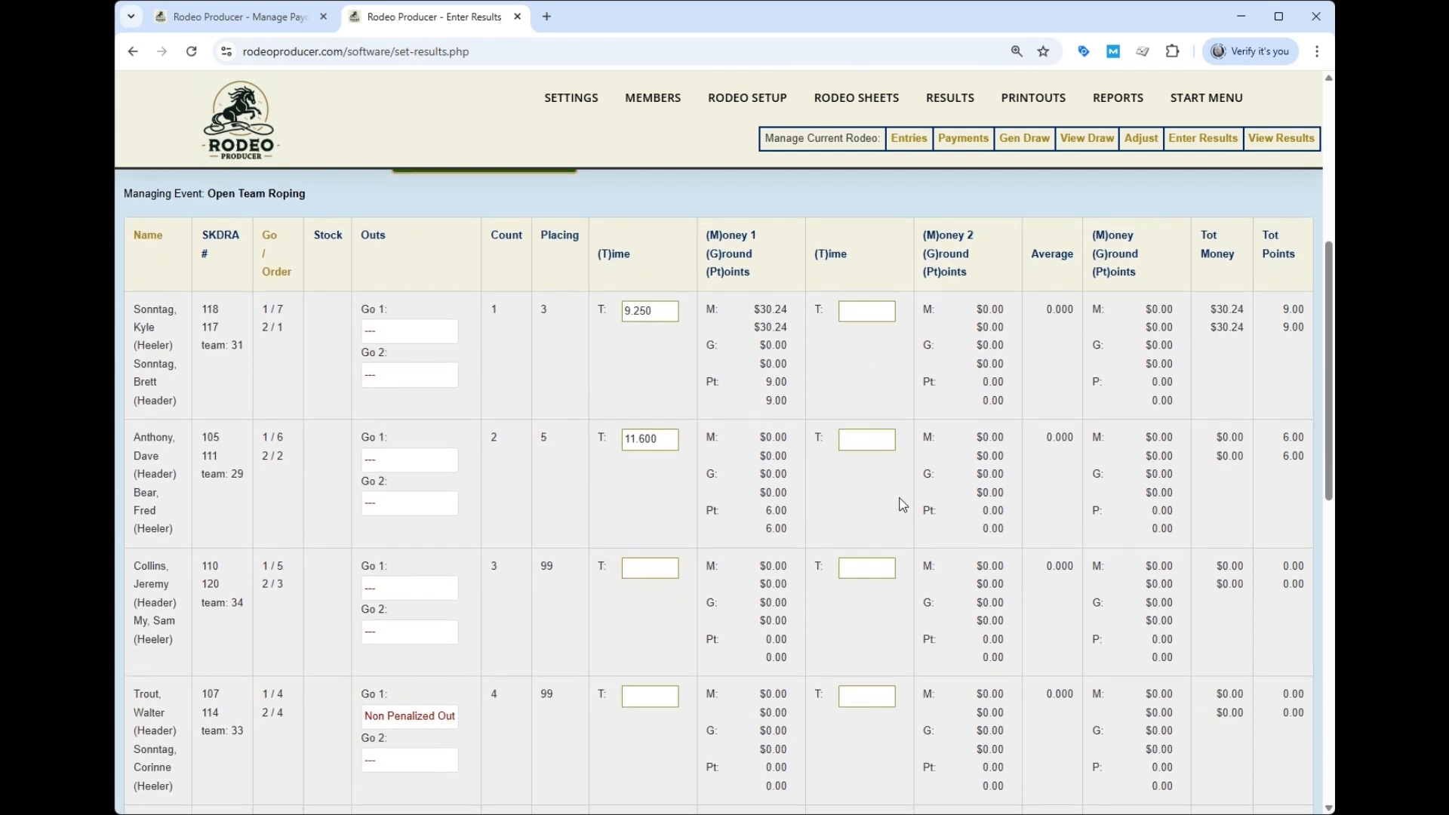
scroll(899, 485, "down", 9)
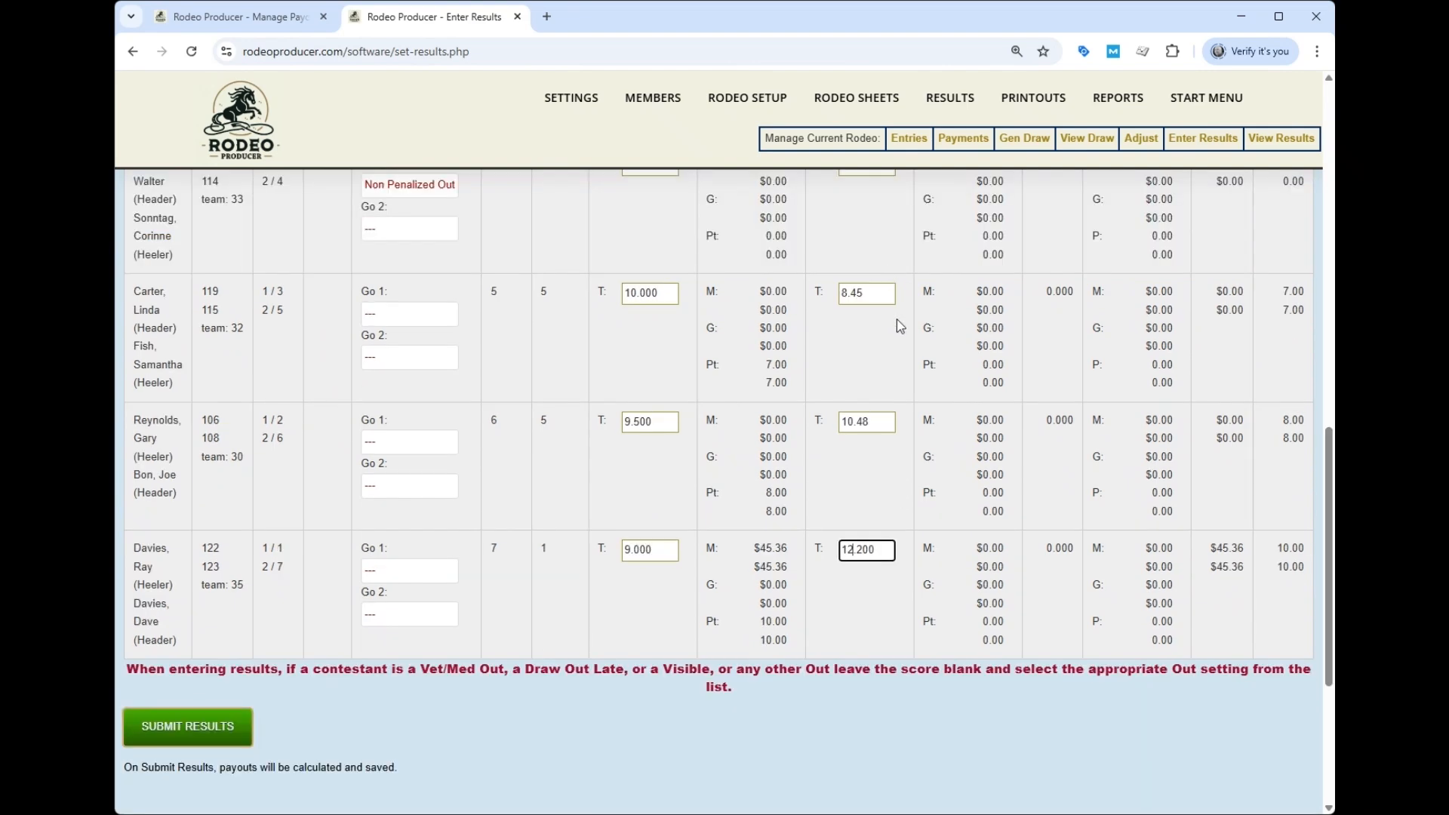
left_click(213, 726)
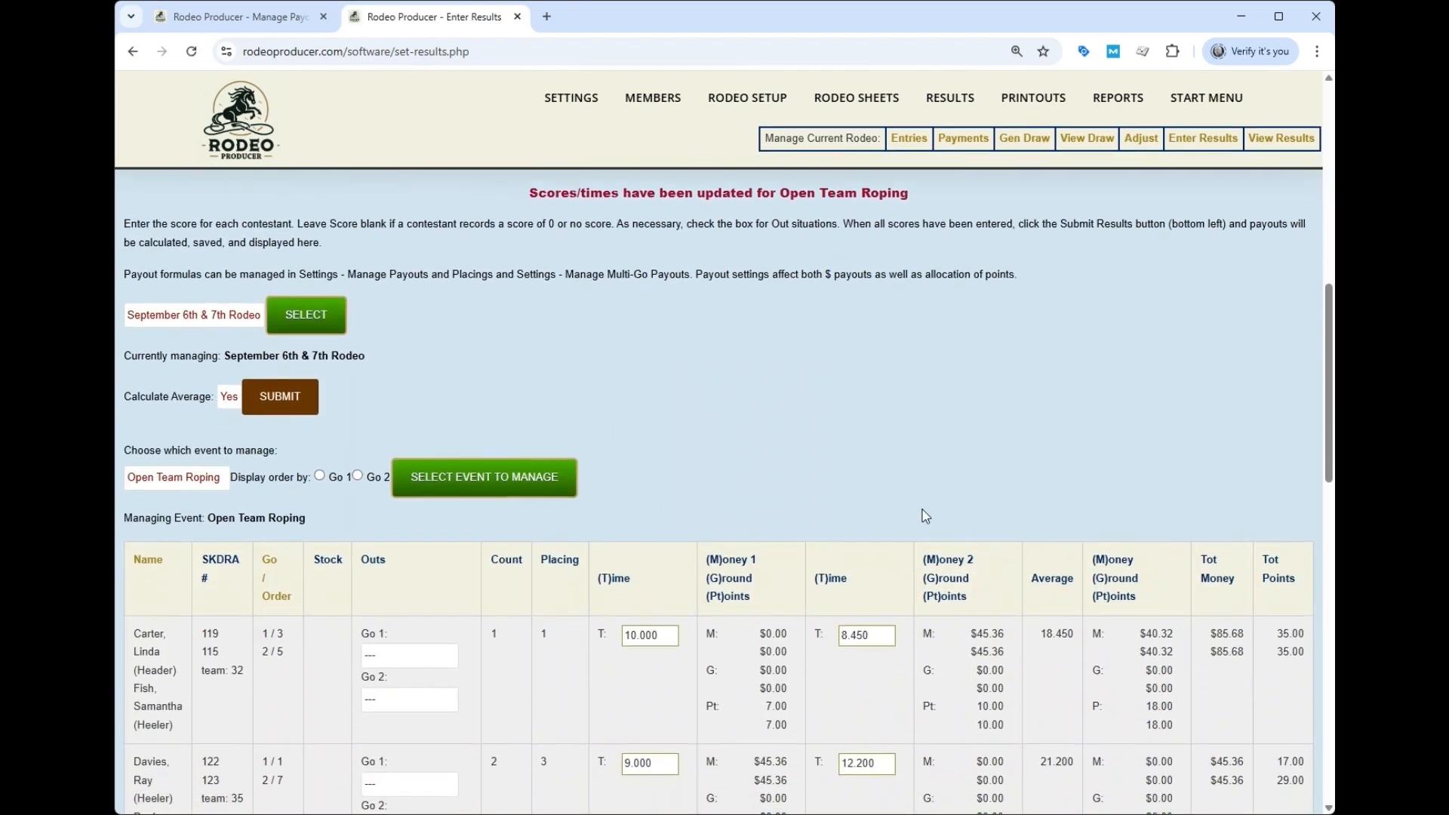
scroll(955, 512, "down", 3)
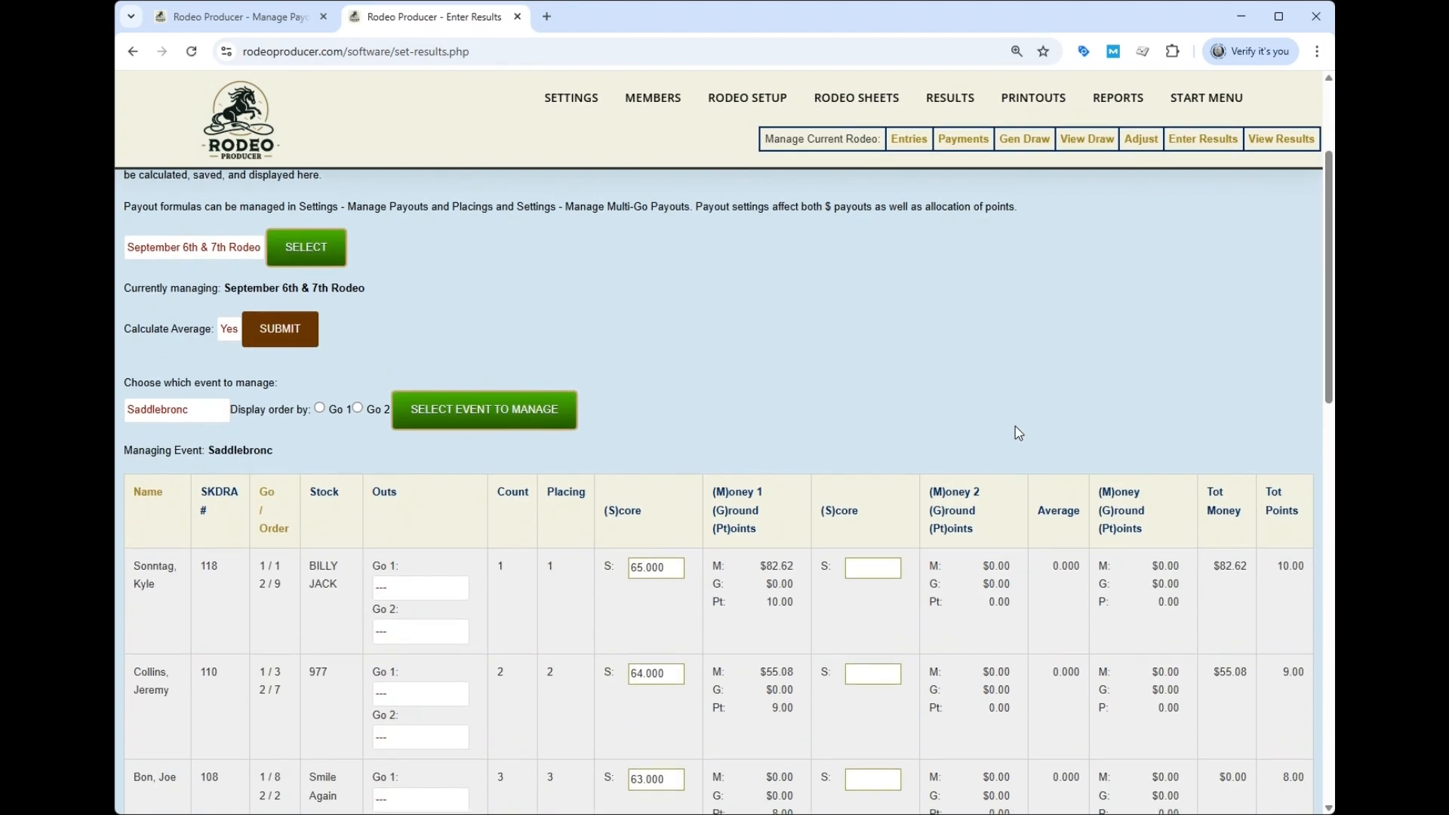
- Enter the Saddlebronc second-go scores, starting with 68.000 for the top rider
scroll(917, 373, "down", 3)
left_click(870, 354)
type("68.000")
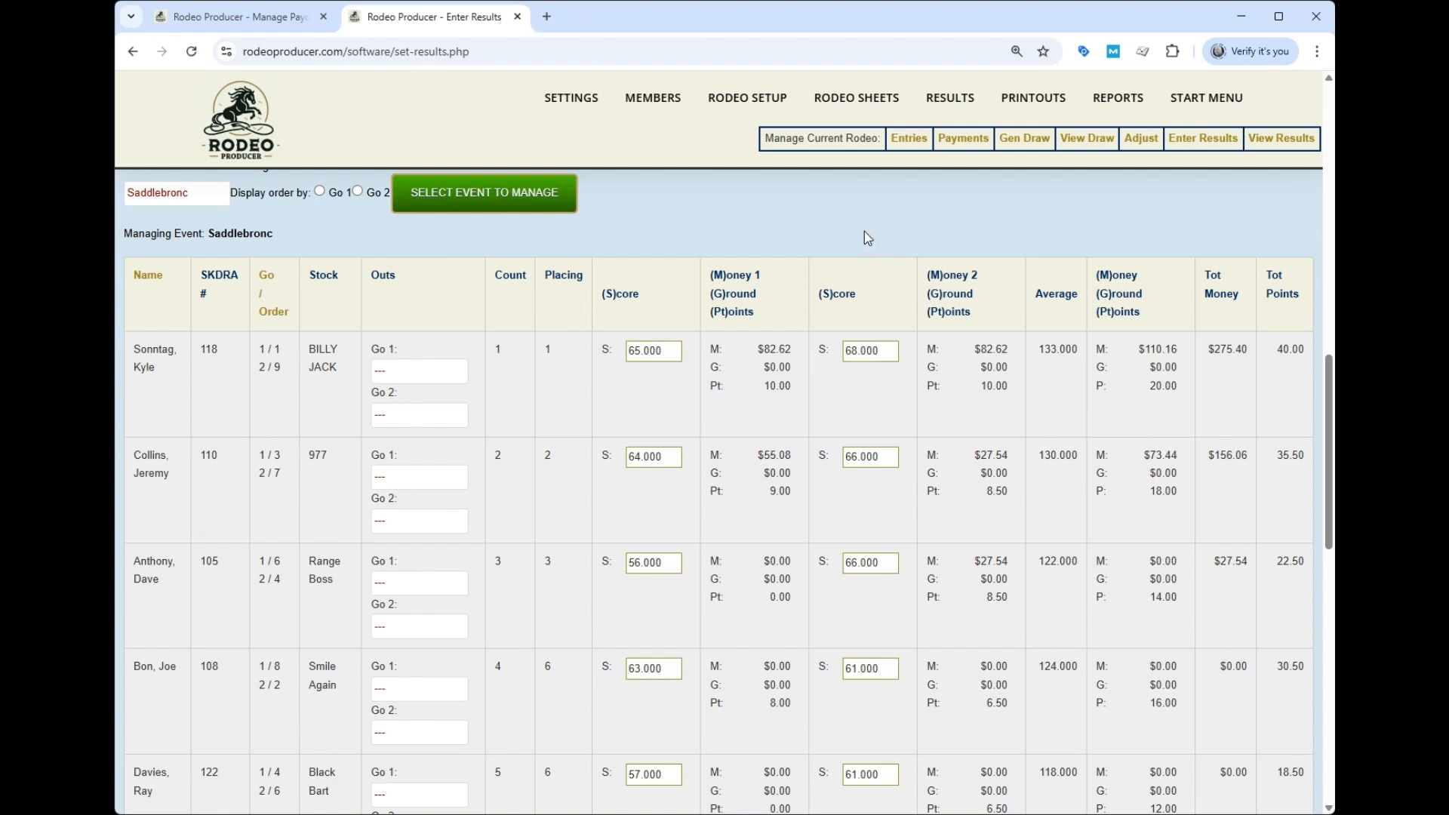
mouse_move(946, 102)
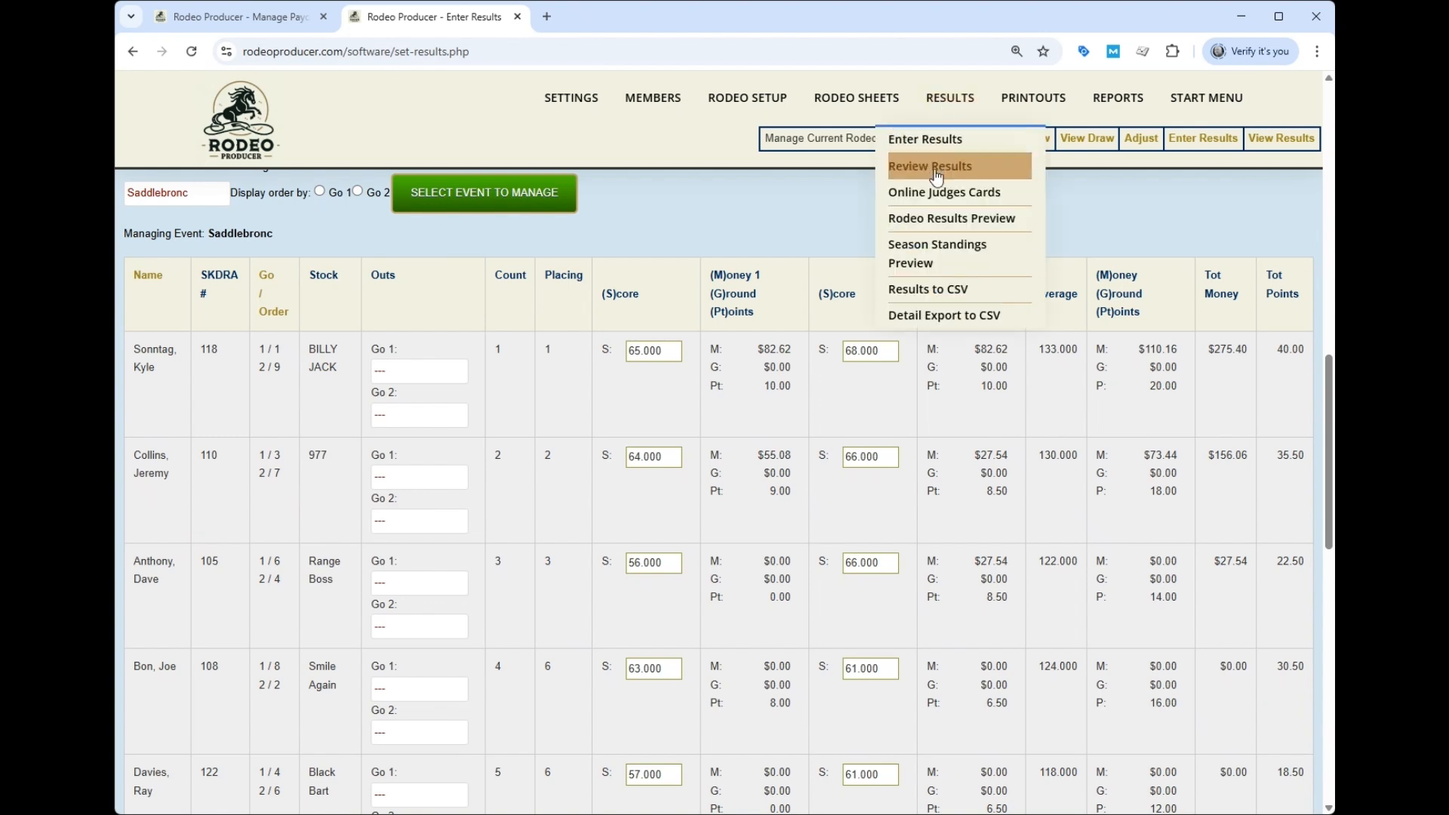
- Review the Saddlebronc, Open Team Roping and Senior Barrel Racing tables in the Rodeo Results Preview
left_click(936, 222)
scroll(1007, 301, "down", 7)
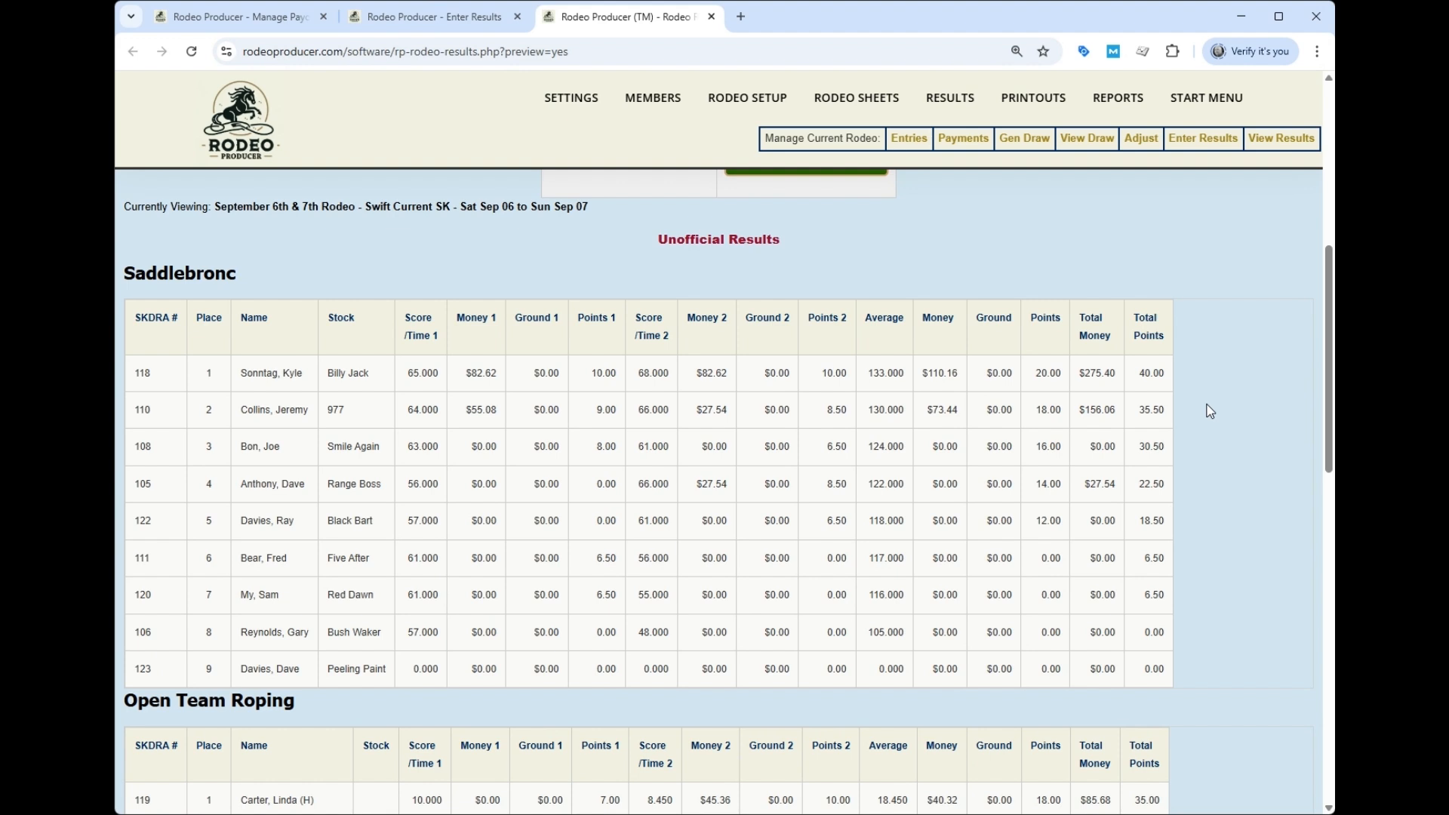
scroll(1209, 411, "down", 10)
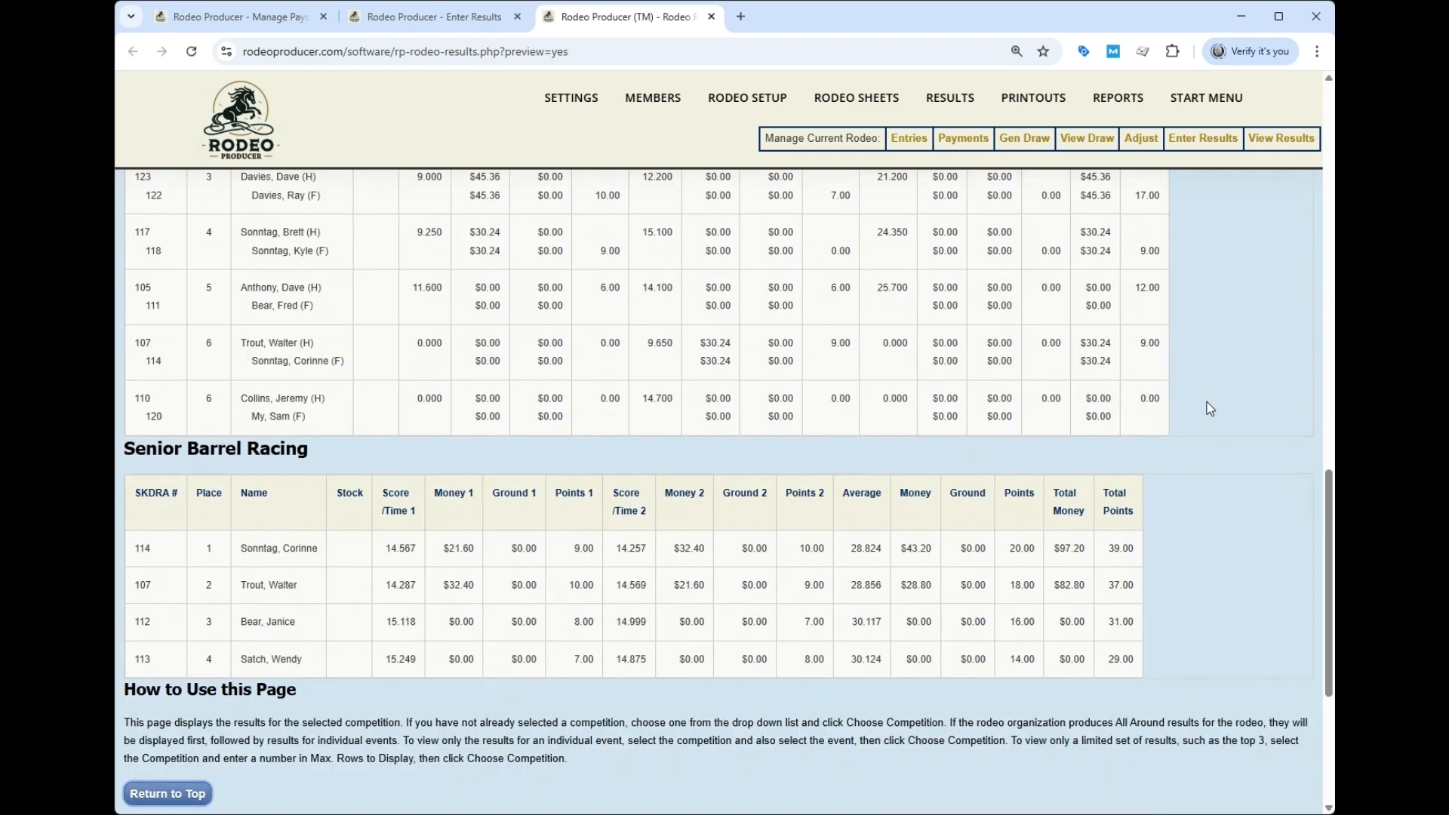
mouse_move(726, 109)
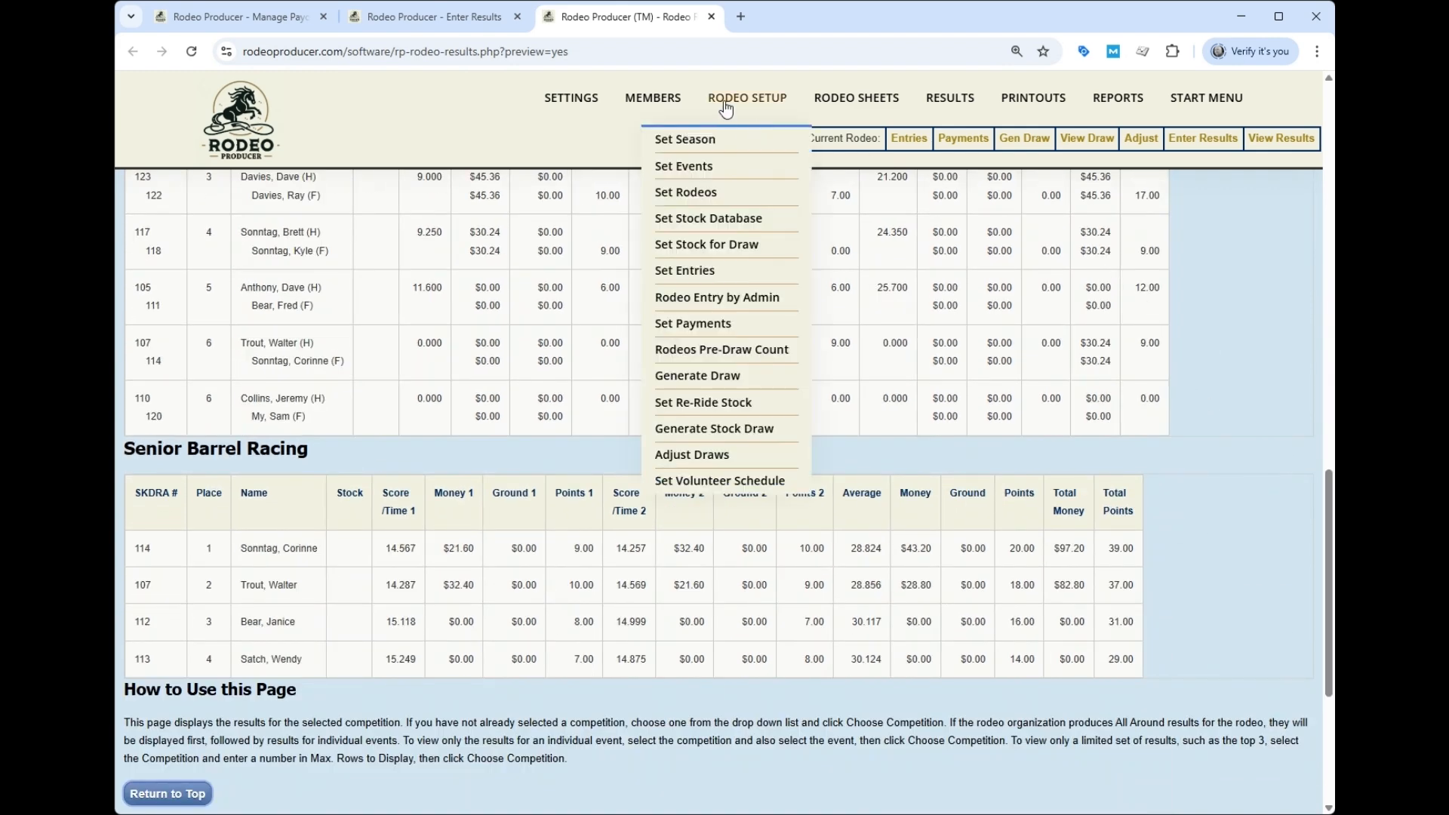
- In Set Rodeos, enable Show Results on Public and as Official for September 6th & 7th Rodeo
left_click(695, 198)
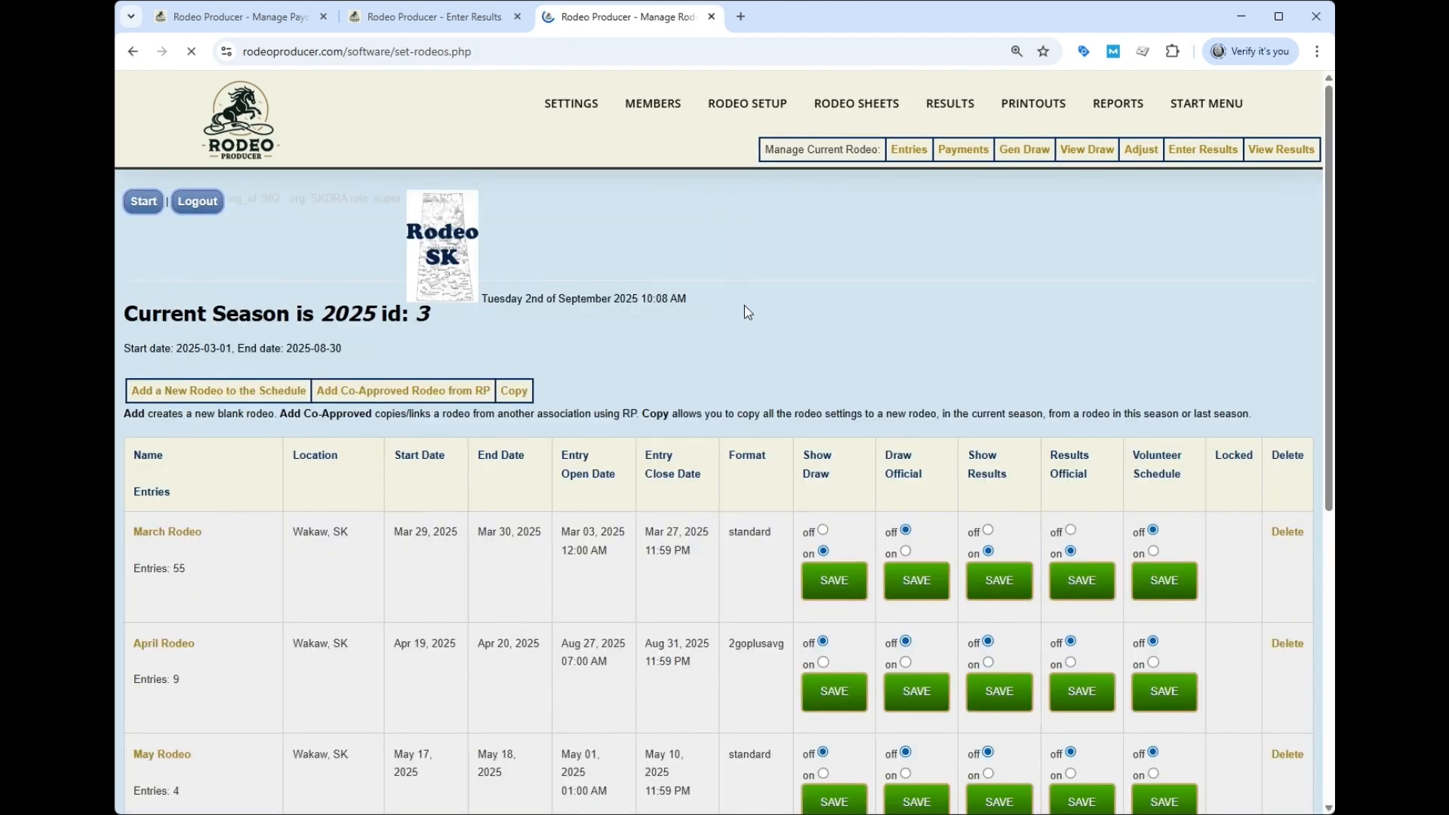
scroll(744, 305, "down", 3)
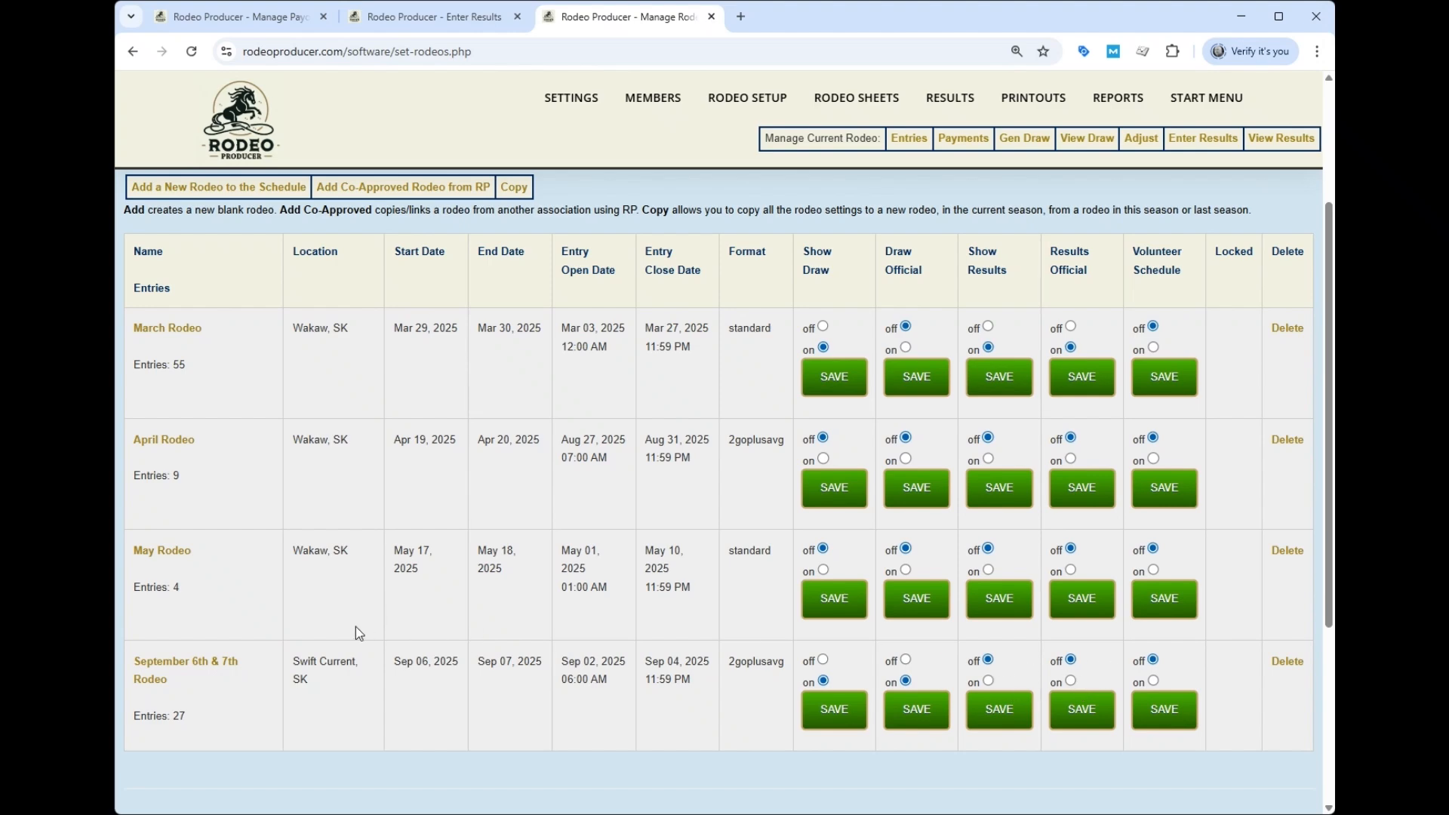
left_click(208, 662)
scroll(438, 498, "down", 8)
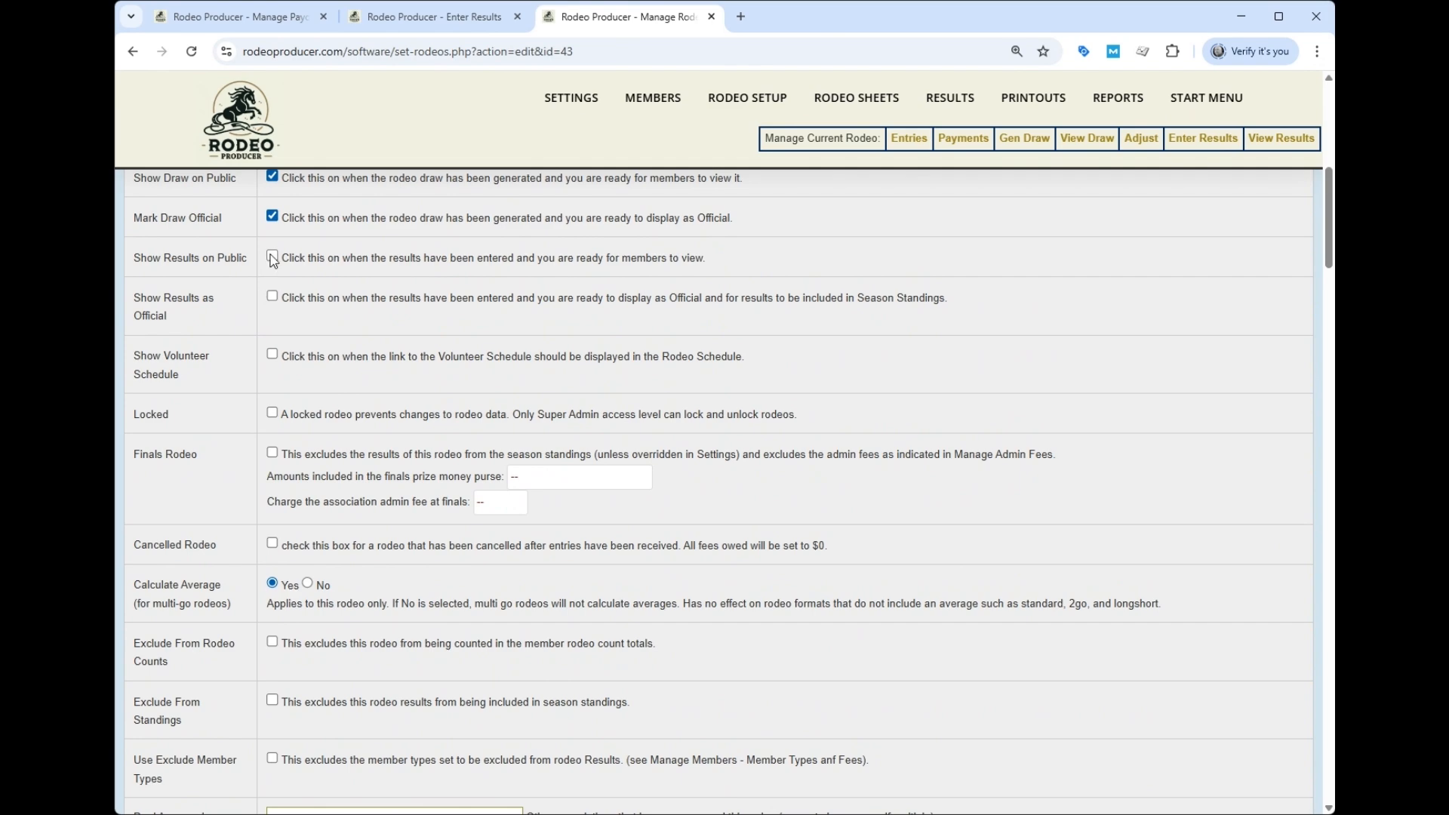
left_click(272, 296)
scroll(375, 403, "down", 5)
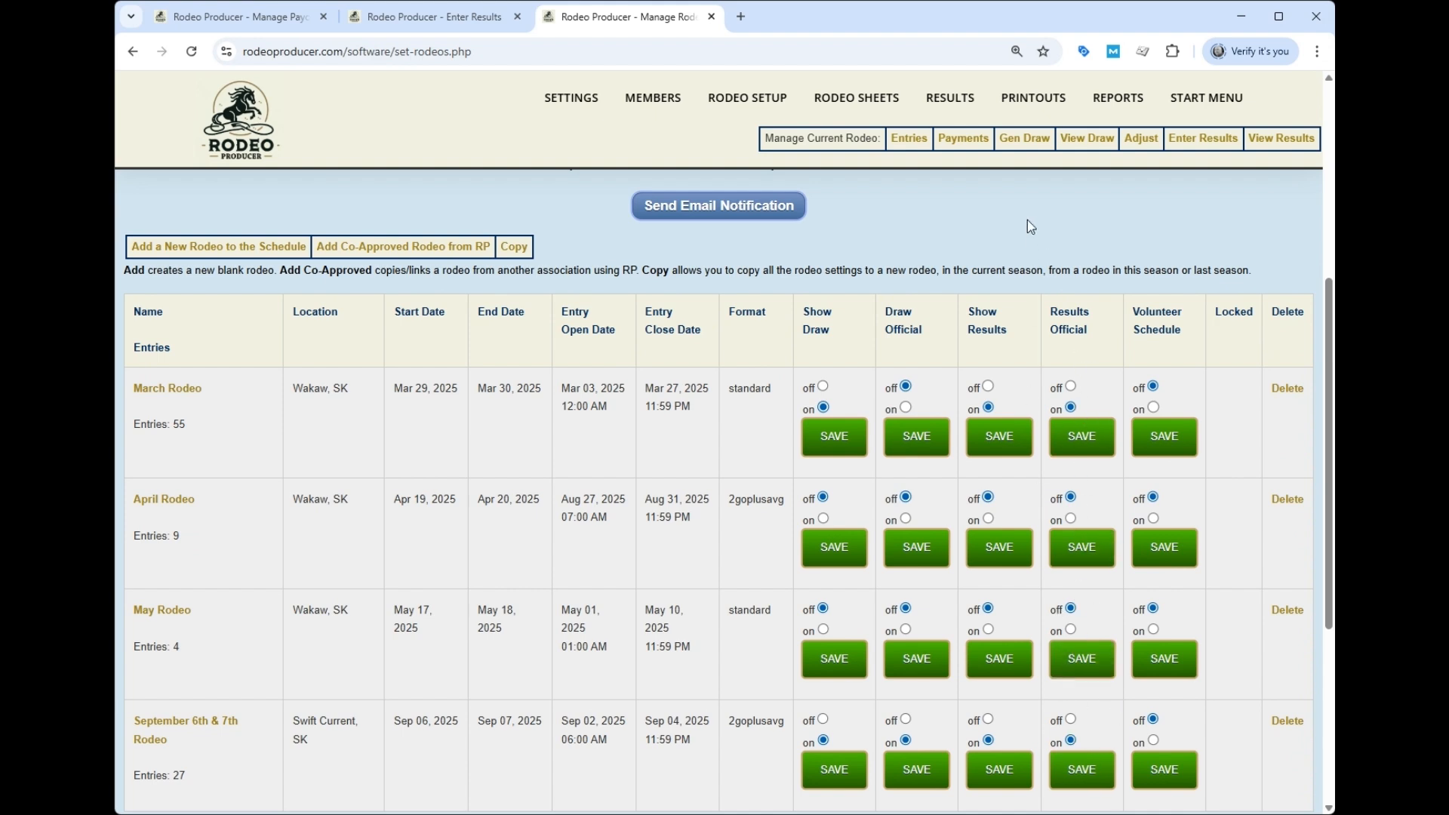
- Bring up the Season Standings Preview and scroll through the 2025 event standings
mouse_move(950, 102)
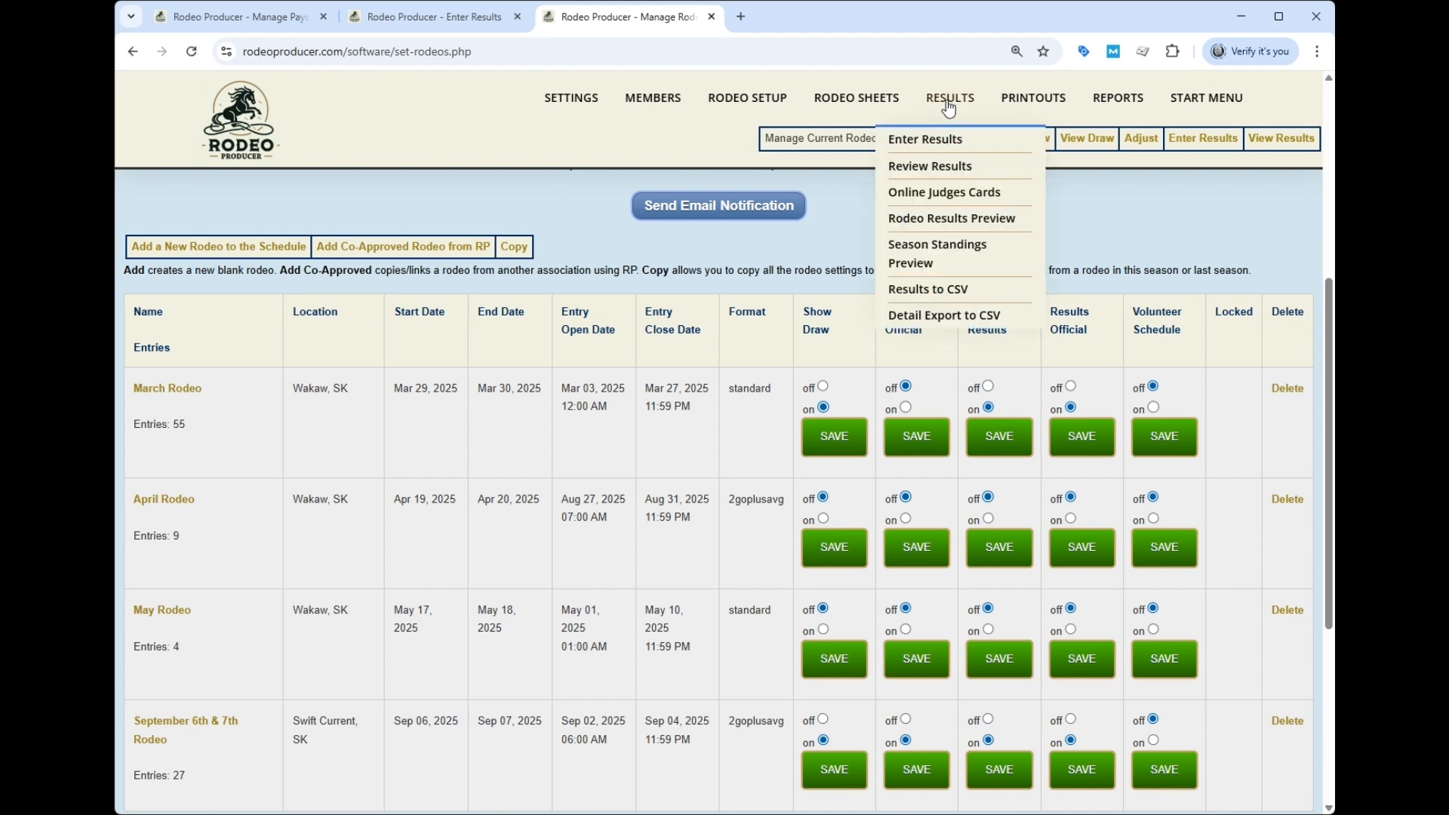
left_click(960, 269)
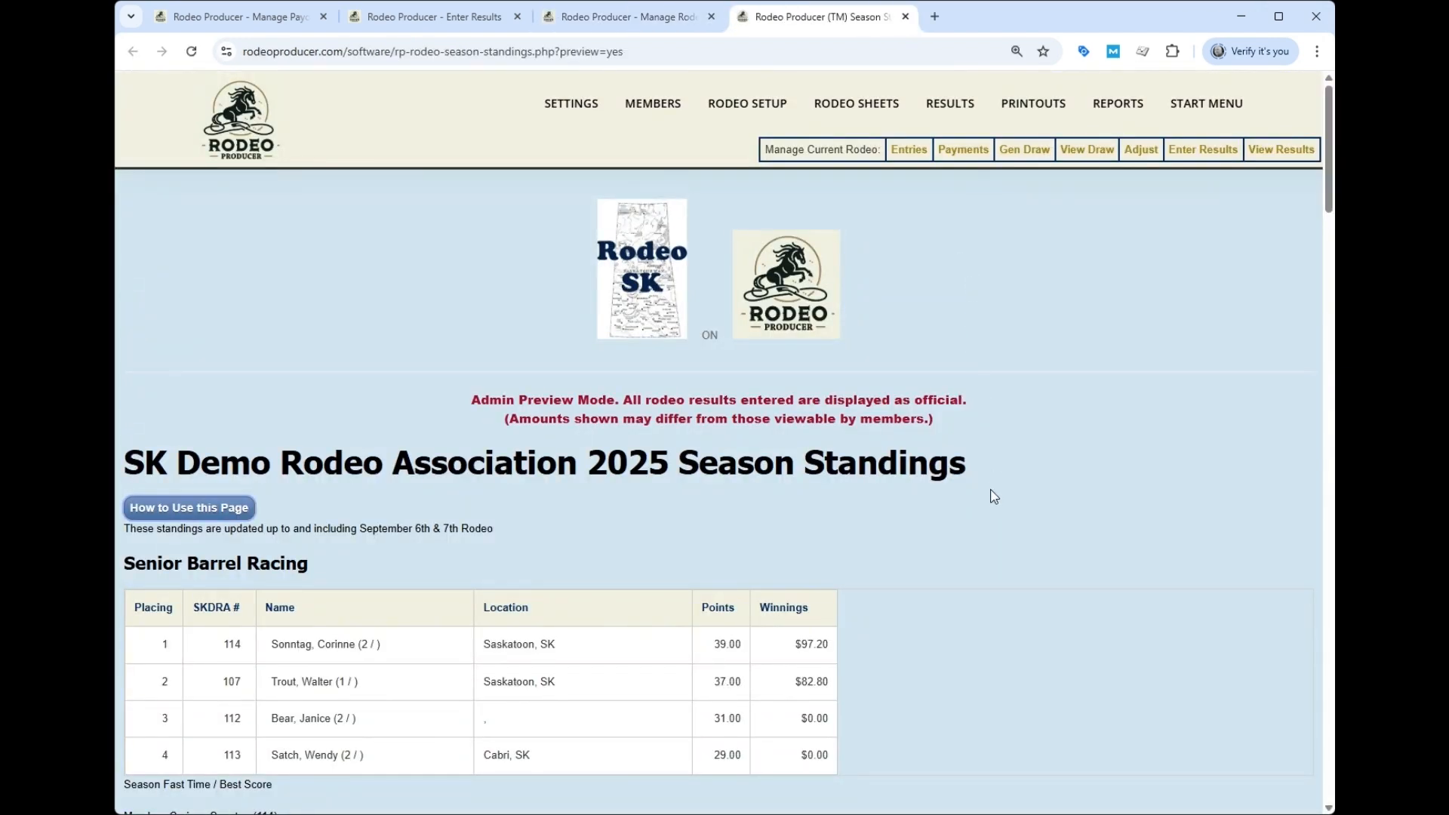
scroll(994, 497, "down", 3)
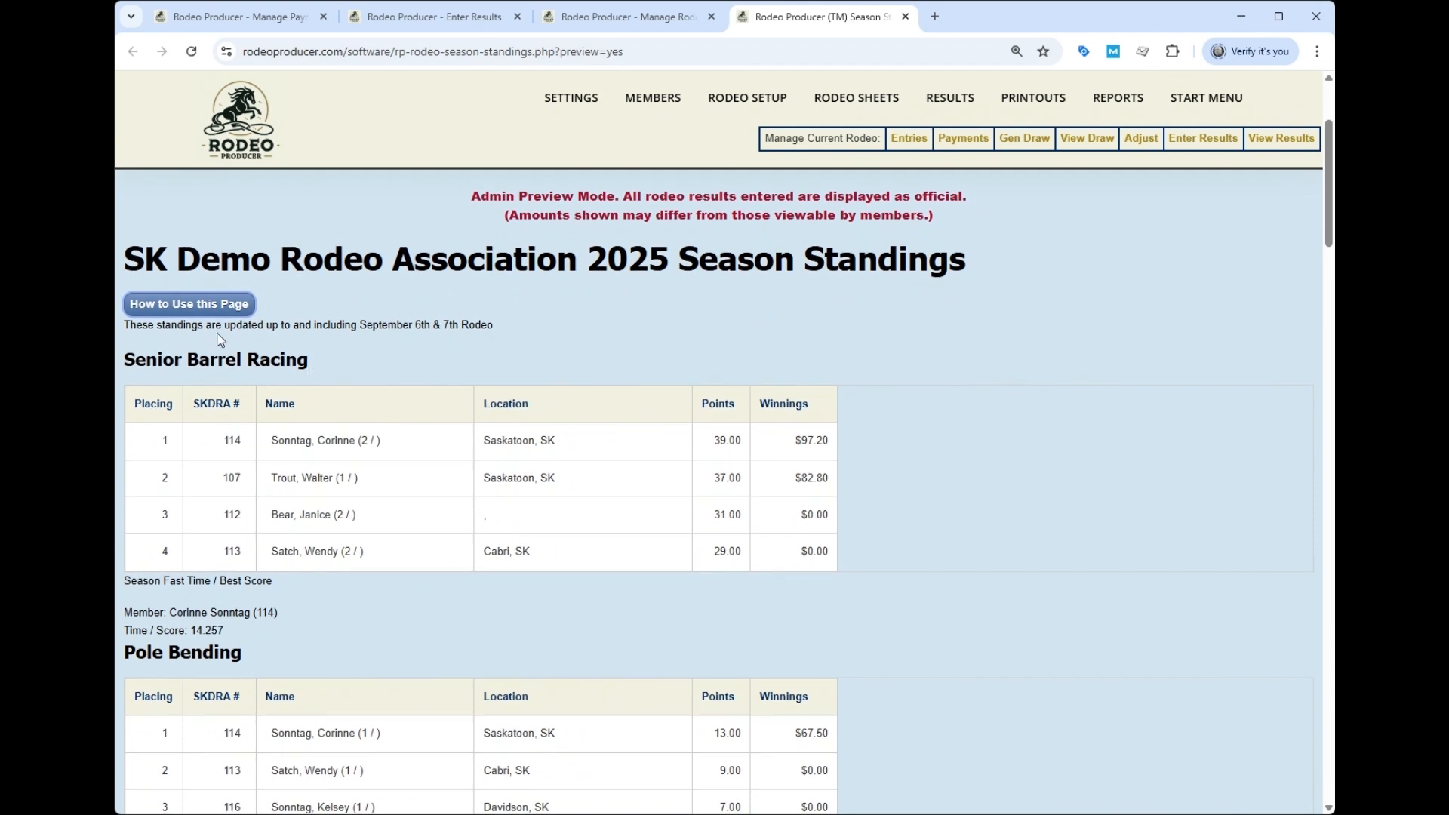